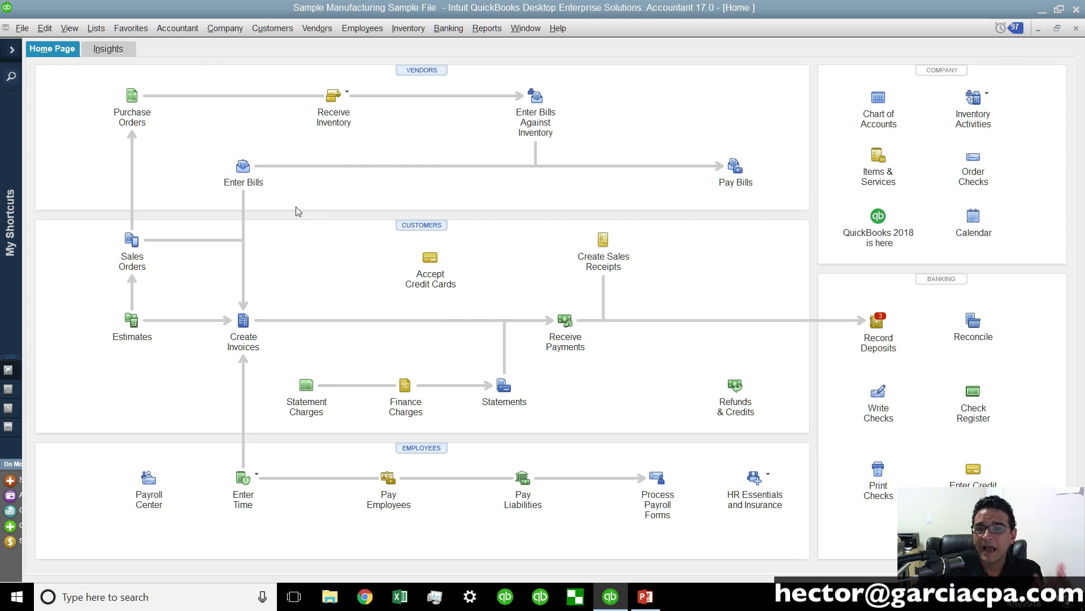
Step: Open the Chart of Accounts and check new numbers like 8050 Work in Progress-Utilities and 7434 Freight Income
{"action": "left_click", "coordinate": [96, 28]}
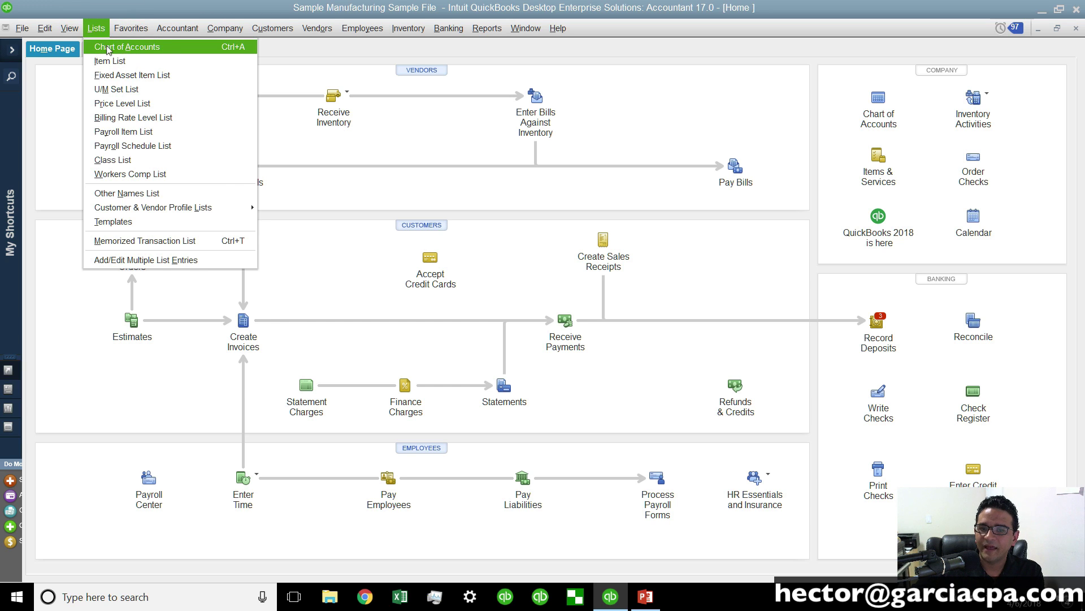
{"action": "left_click", "coordinate": [107, 48]}
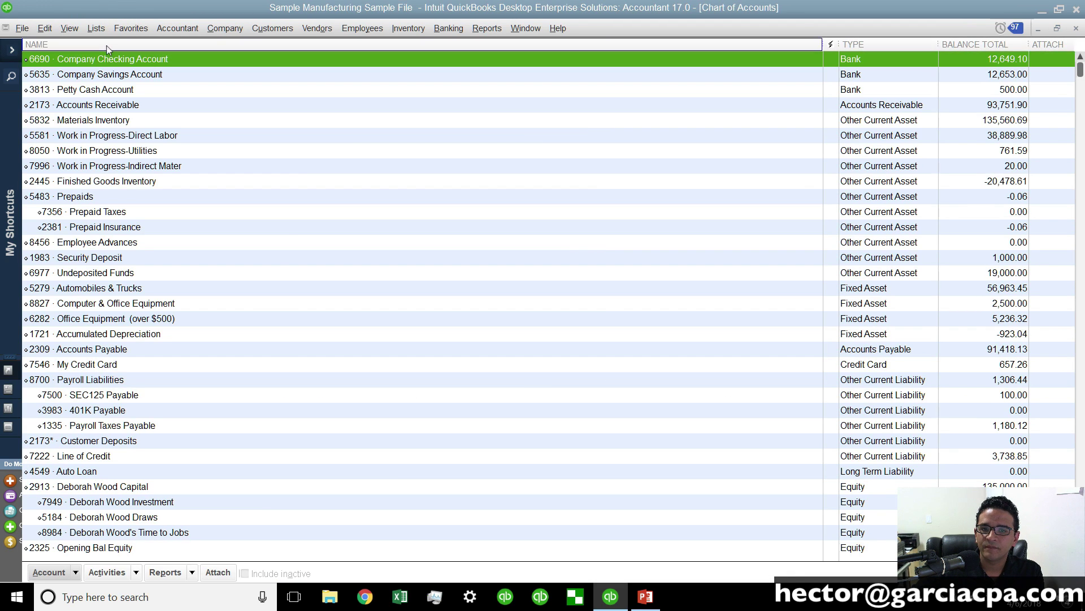
{"action": "scroll", "coordinate": [93, 294], "scroll_direction": "down", "scroll_amount": 1}
{"action": "scroll", "coordinate": [91, 288], "scroll_direction": "up", "scroll_amount": 1}
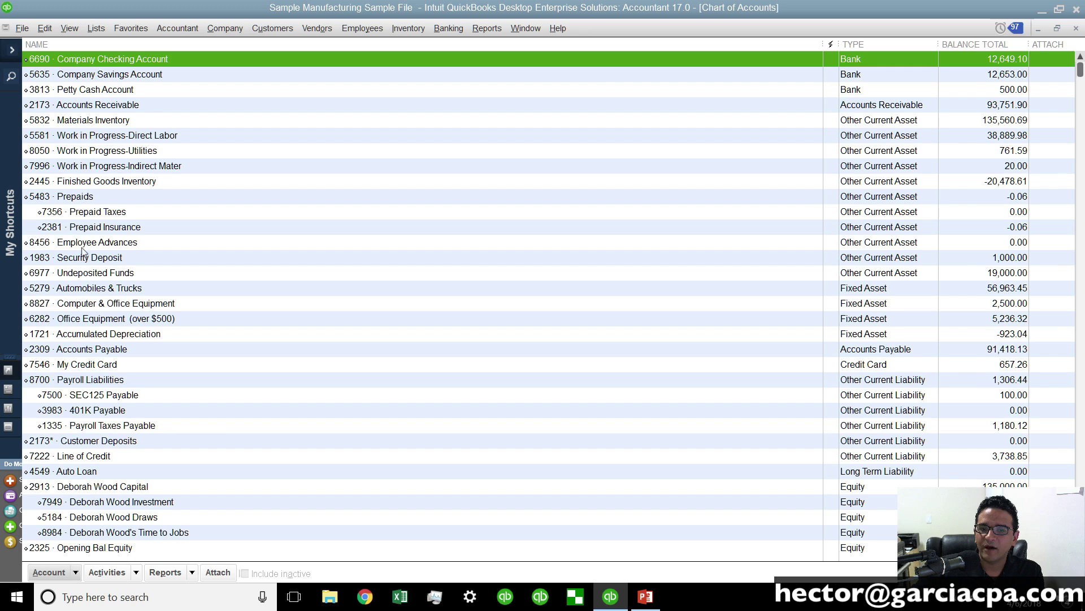
{"action": "left_click", "coordinate": [46, 151]}
{"action": "scroll", "coordinate": [75, 238], "scroll_direction": "down", "scroll_amount": 9}
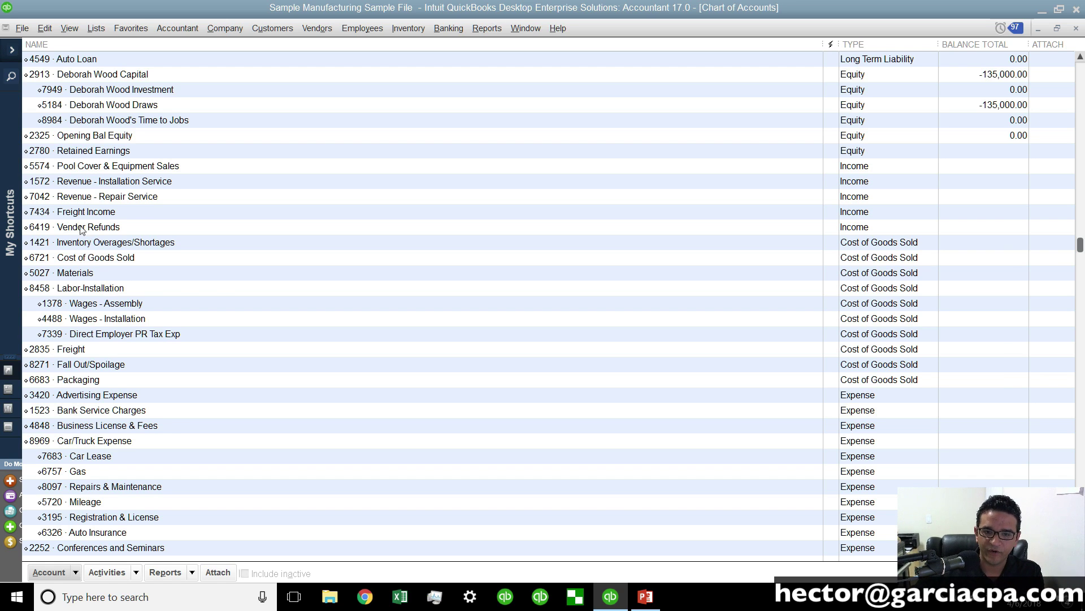
{"action": "left_click", "coordinate": [56, 214]}
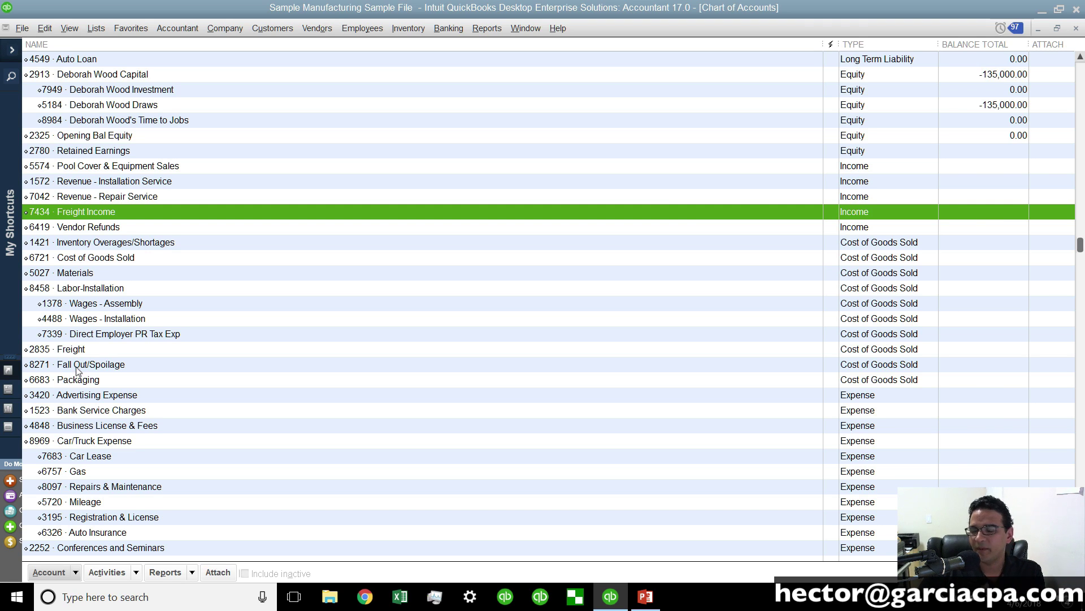
Step: Uncheck 'Use account numbers' in Accounting Company Preferences and apply the change
{"action": "left_click", "coordinate": [47, 29]}
{"action": "left_click", "coordinate": [87, 293]}
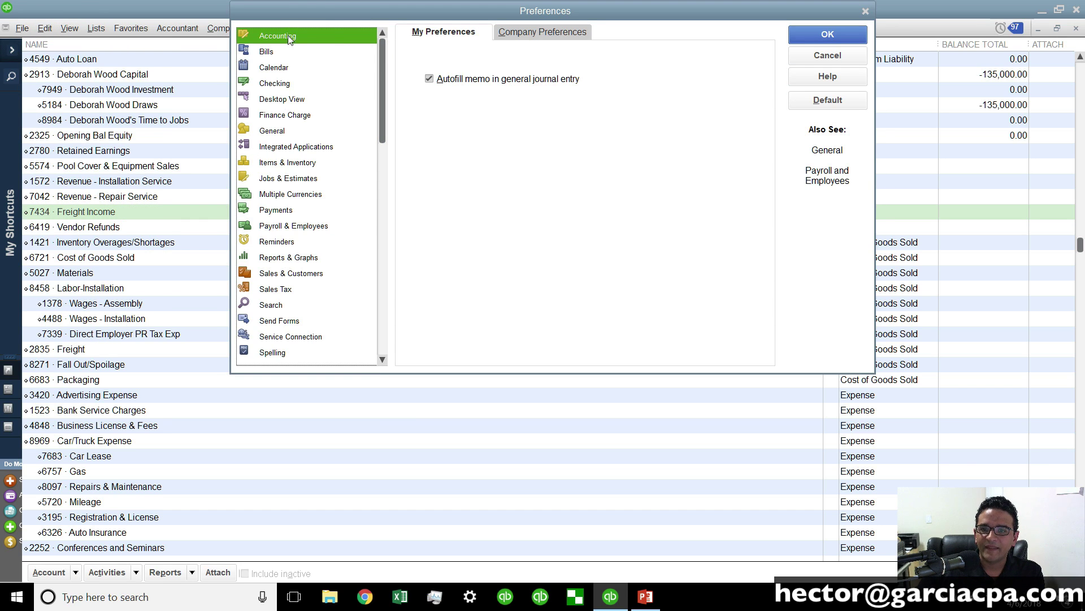
{"action": "left_click", "coordinate": [290, 37]}
{"action": "left_click", "coordinate": [520, 32]}
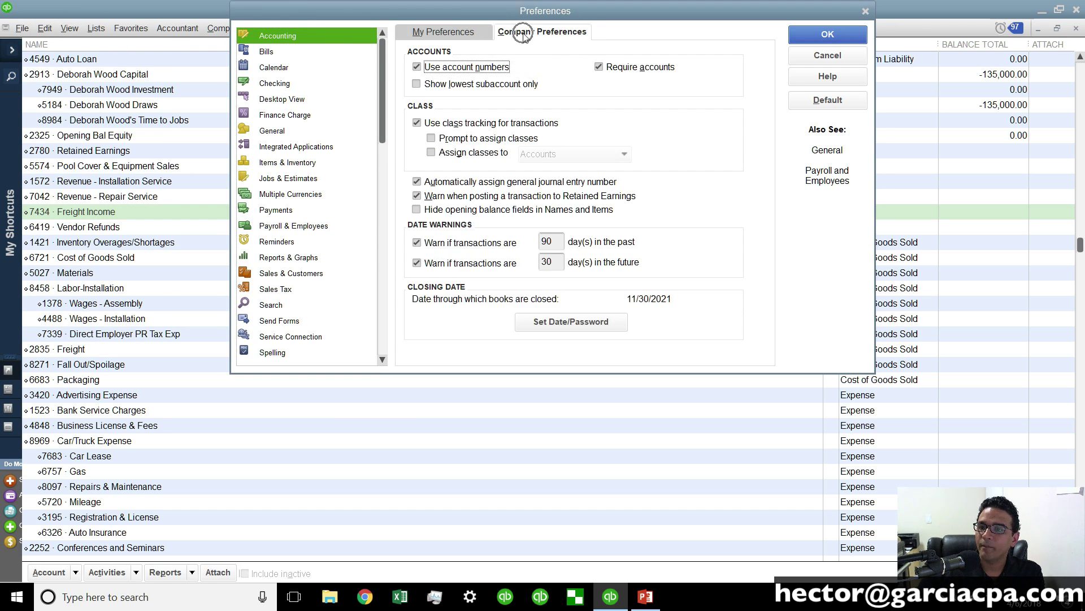
{"action": "left_click", "coordinate": [457, 74]}
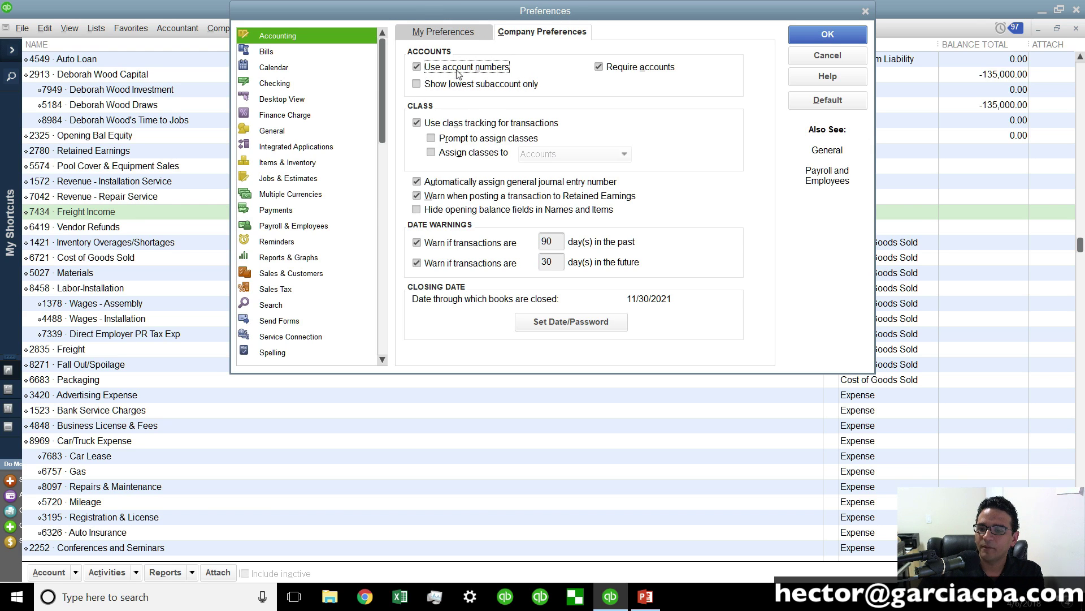
{"action": "left_click", "coordinate": [458, 73]}
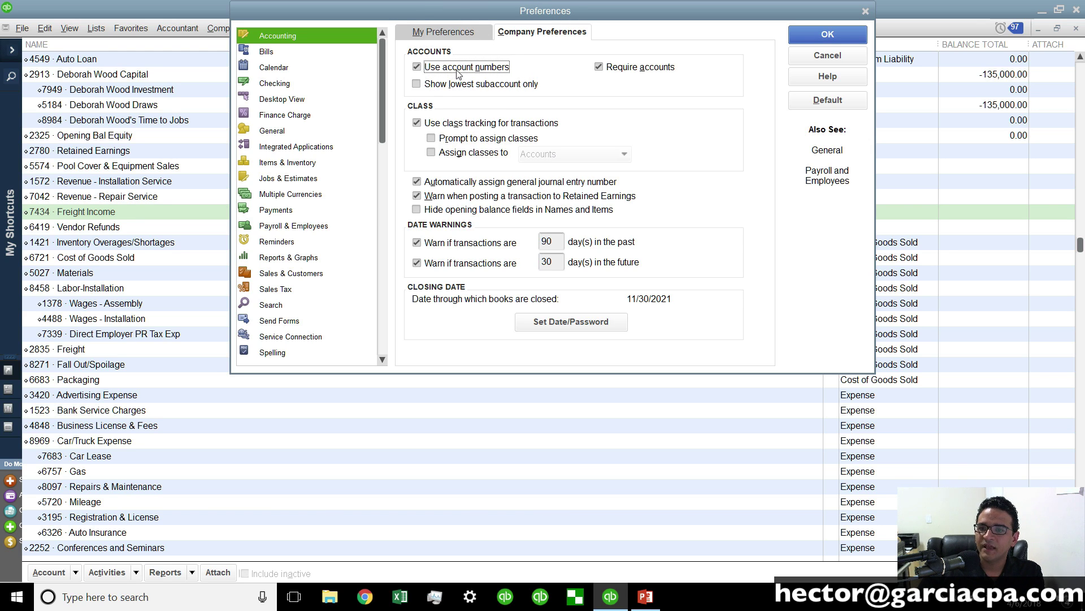
{"action": "left_click", "coordinate": [812, 33]}
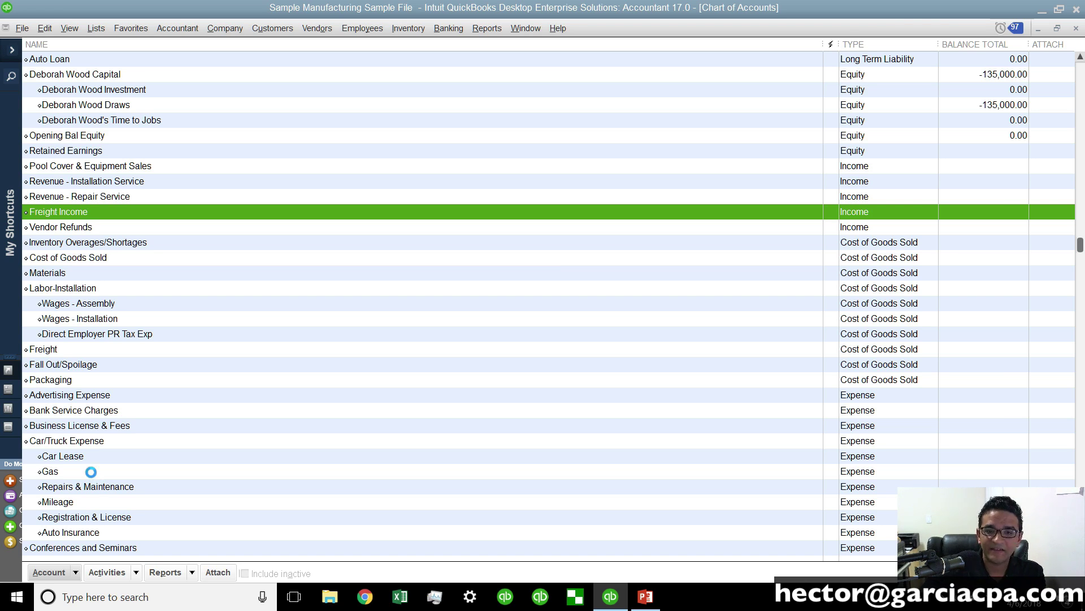
Step: Start a new check and browse the expense account list, testing and then clearing 'Lic'
{"action": "key", "text": "ctrl+w"}
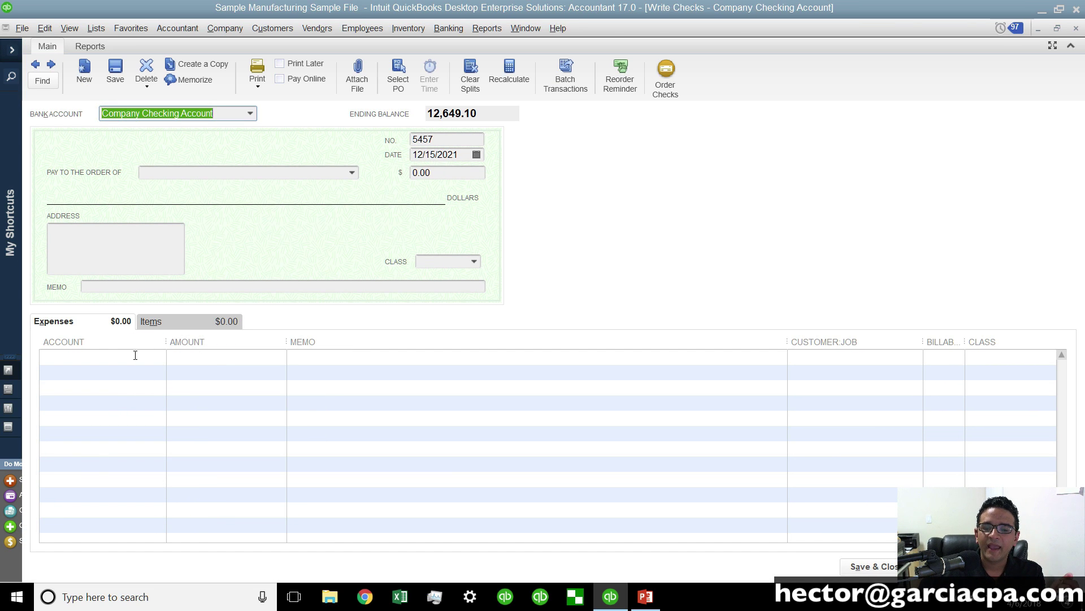
{"action": "left_click", "coordinate": [135, 355]}
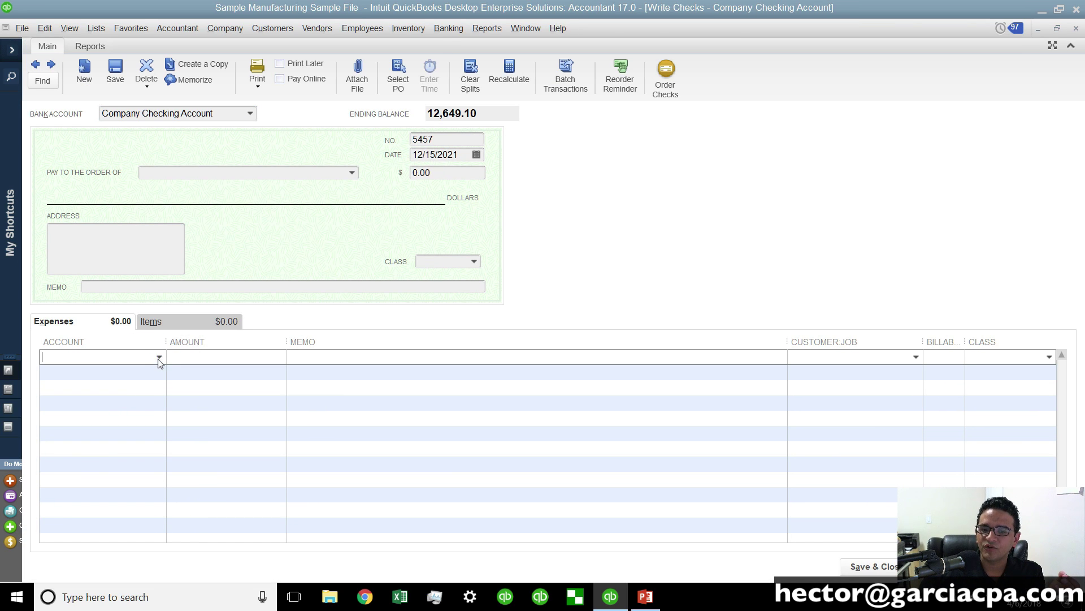
{"action": "left_click", "coordinate": [160, 358]}
{"action": "scroll", "coordinate": [135, 257], "scroll_direction": "down", "scroll_amount": 2}
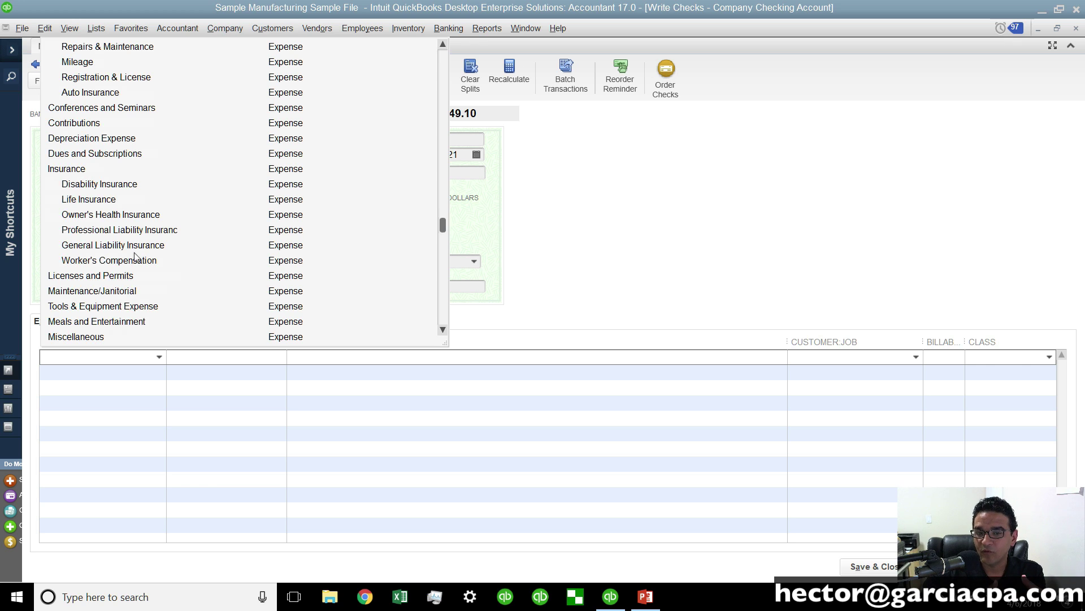
{"action": "left_click", "coordinate": [82, 361]}
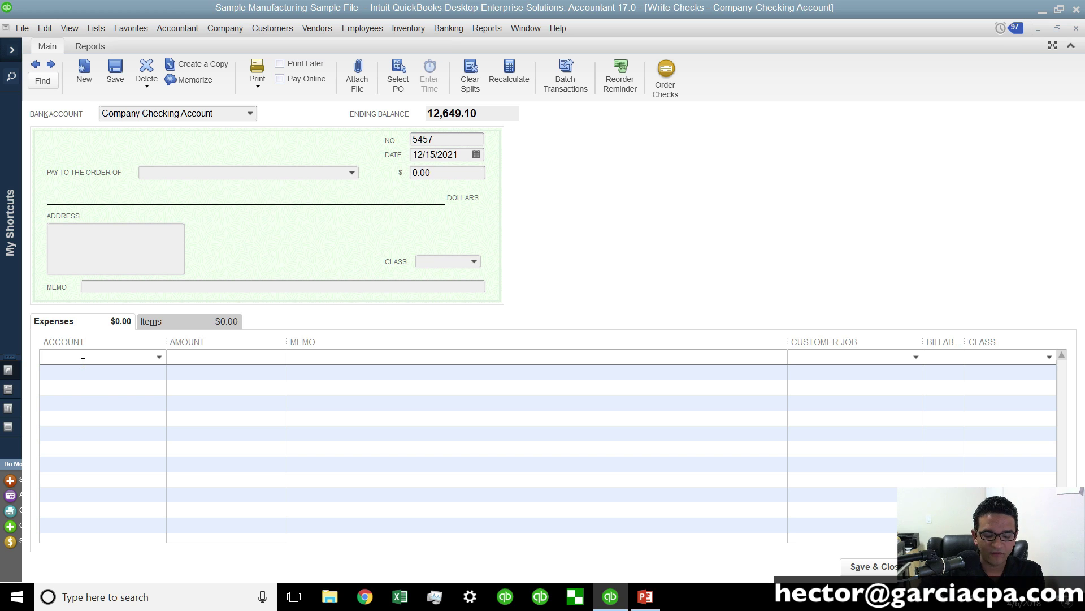
{"action": "type", "text": "Lic"}
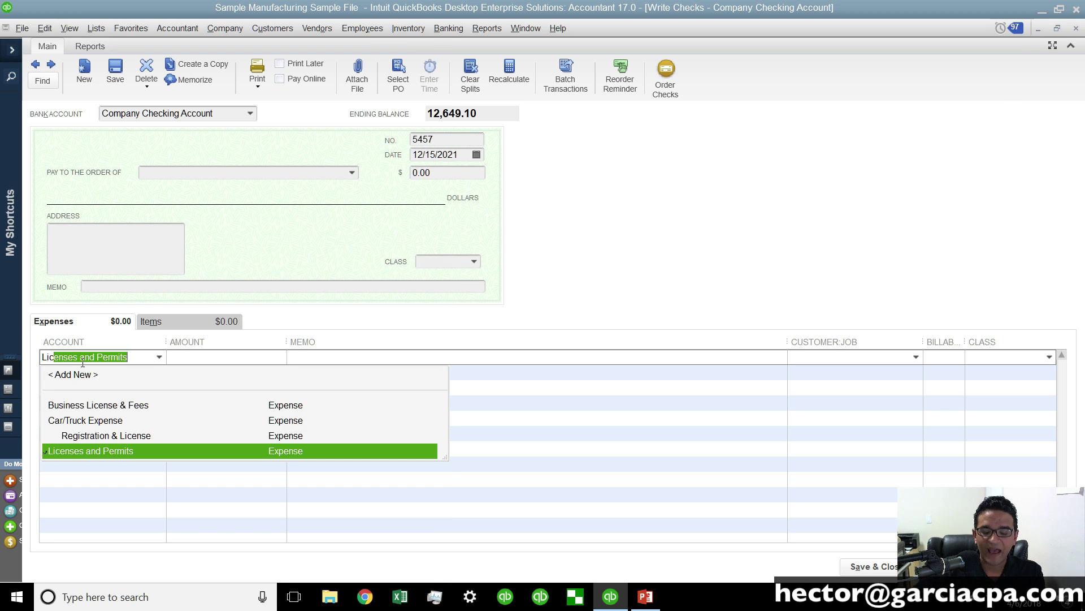
{"action": "key", "text": "BackSpace"}
{"action": "key", "text": "BackSpace"}
{"action": "key", "text": "BackSpace"}
{"action": "key", "text": "BackSpace"}
Step: Re-enable 'Use account numbers' in Accounting Company Preferences
{"action": "key", "text": "alt+e"}
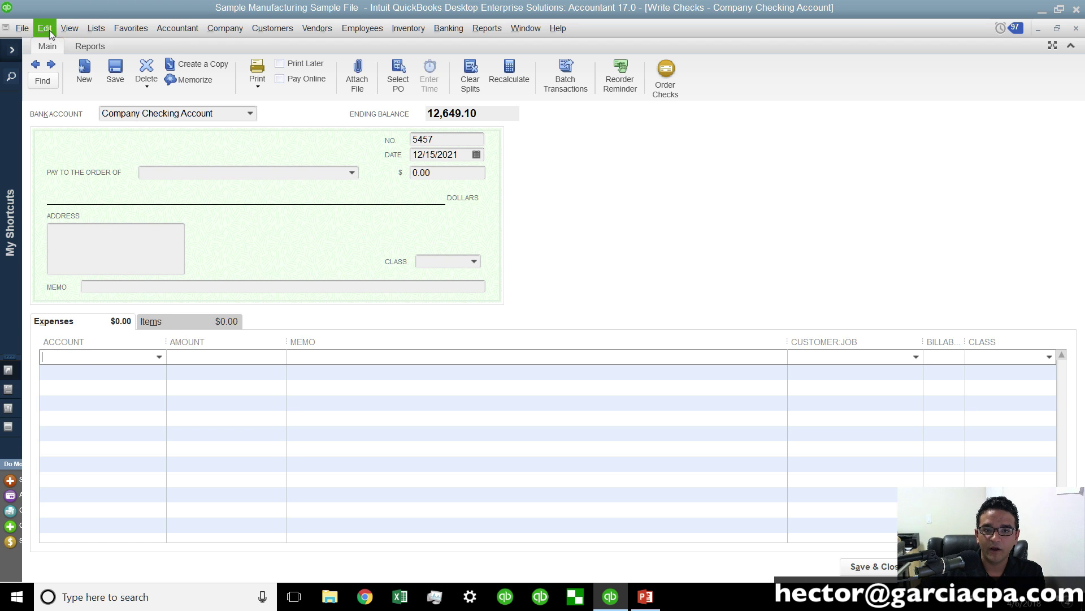
{"action": "left_click", "coordinate": [82, 350]}
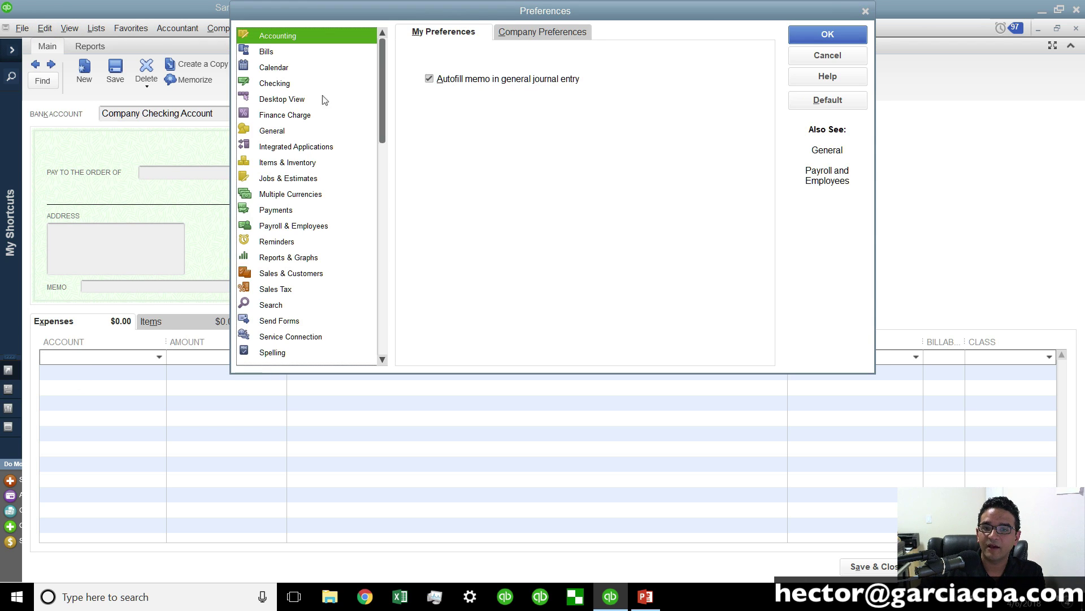
{"action": "left_click", "coordinate": [517, 32]}
{"action": "left_click", "coordinate": [455, 67]}
{"action": "left_click", "coordinate": [837, 39]}
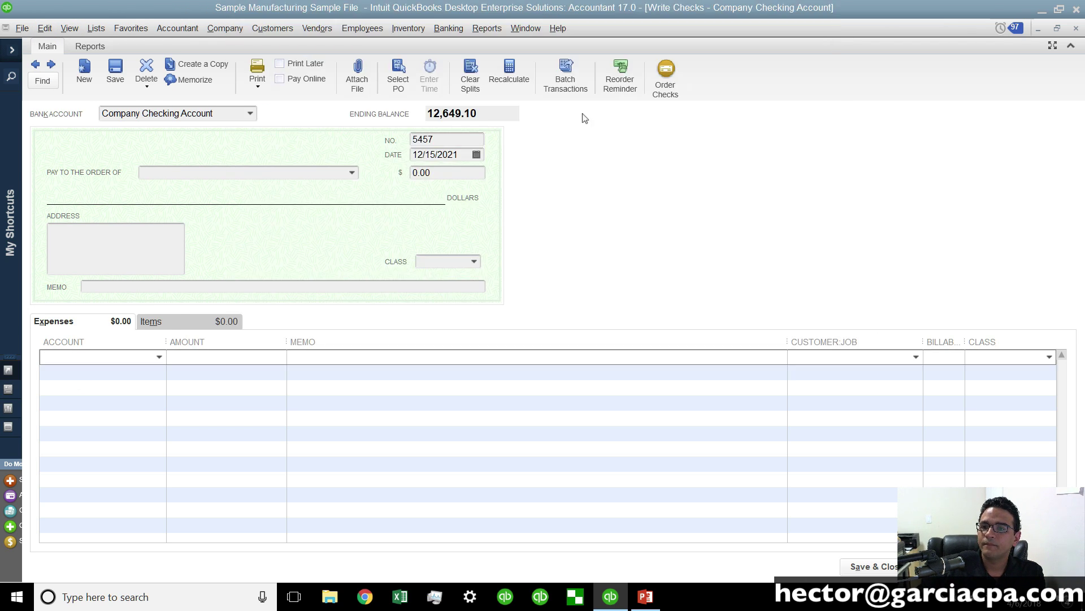
Step: Check the numbered account list on the check line, trying 'L' and '4657' before clearing them
{"action": "left_click", "coordinate": [160, 357]}
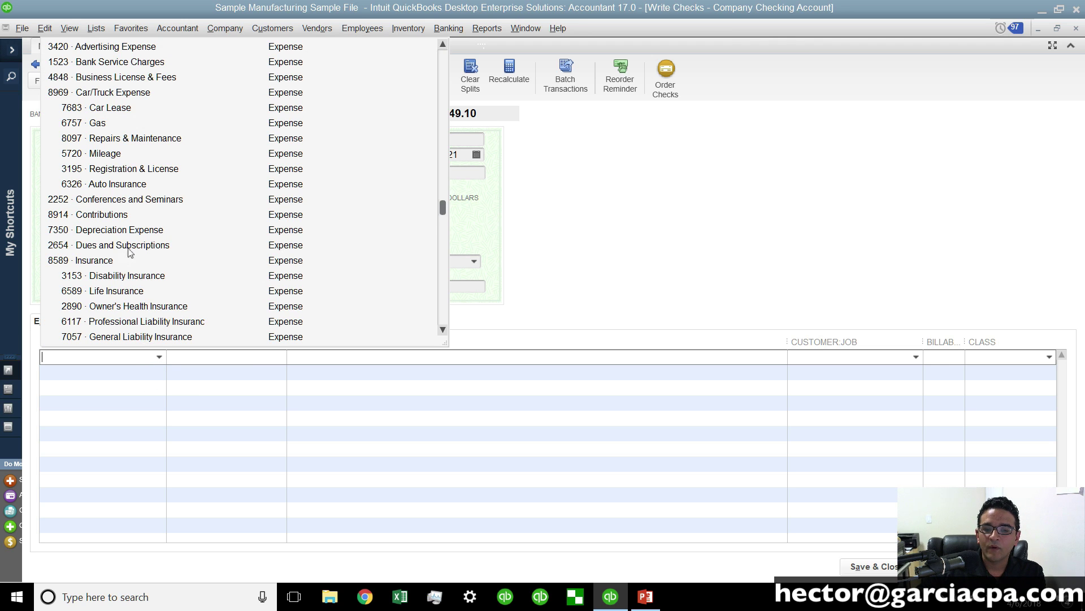
{"action": "scroll", "coordinate": [119, 266], "scroll_direction": "down", "scroll_amount": 3}
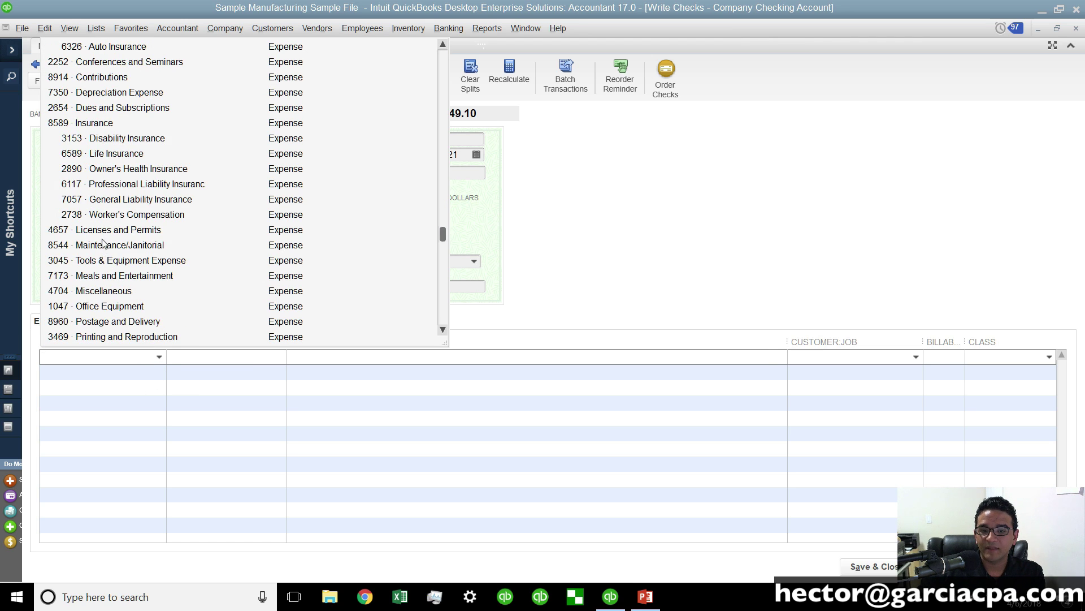
{"action": "scroll", "coordinate": [107, 243], "scroll_direction": "down", "scroll_amount": 1}
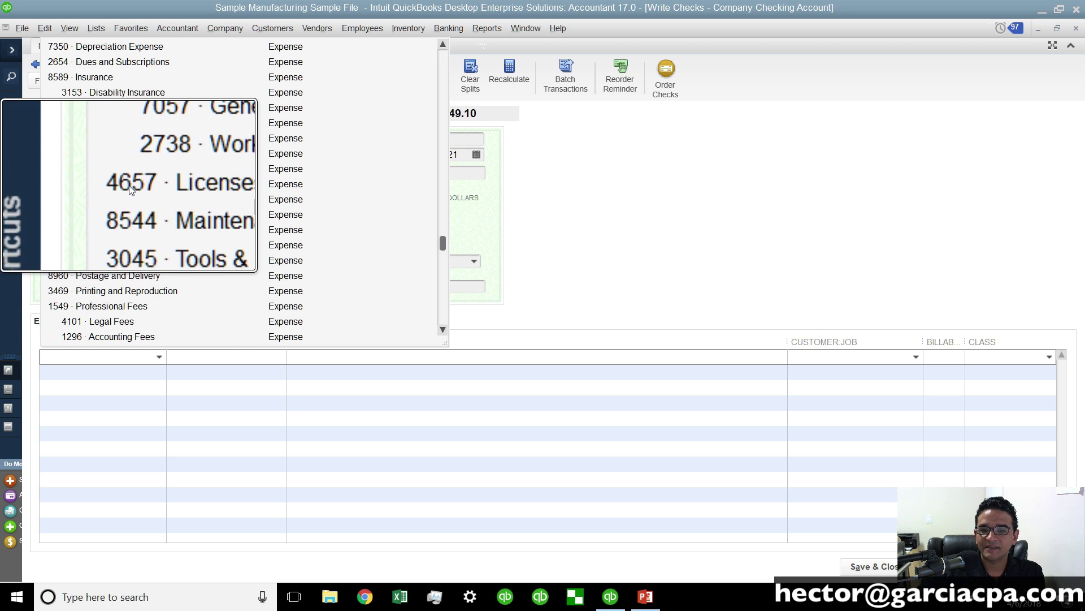
{"action": "left_click", "coordinate": [72, 359]}
{"action": "type", "text": "L"}
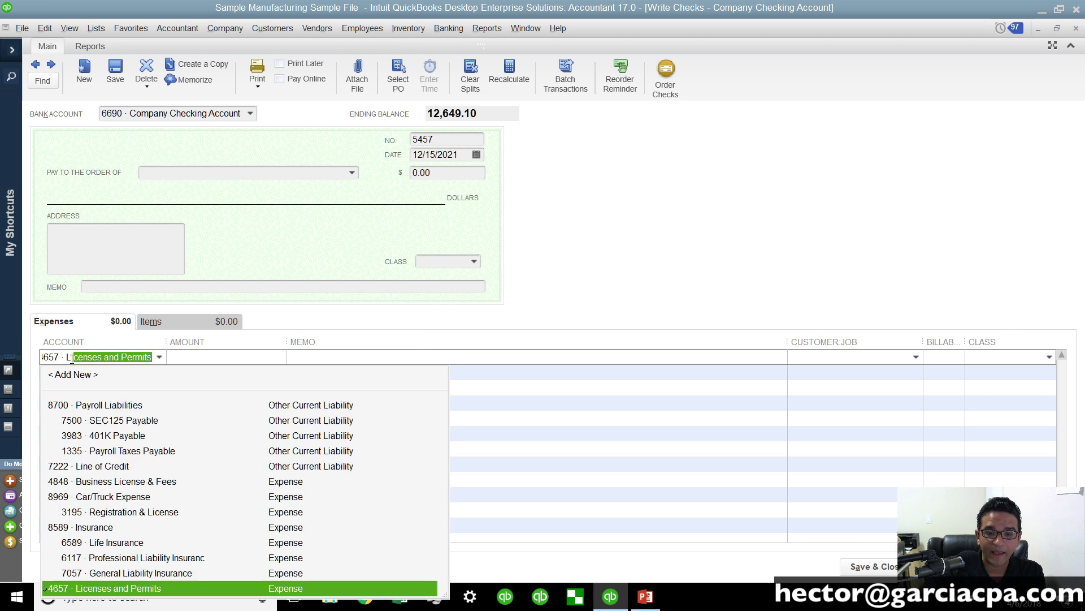
{"action": "key", "text": "Escape"}
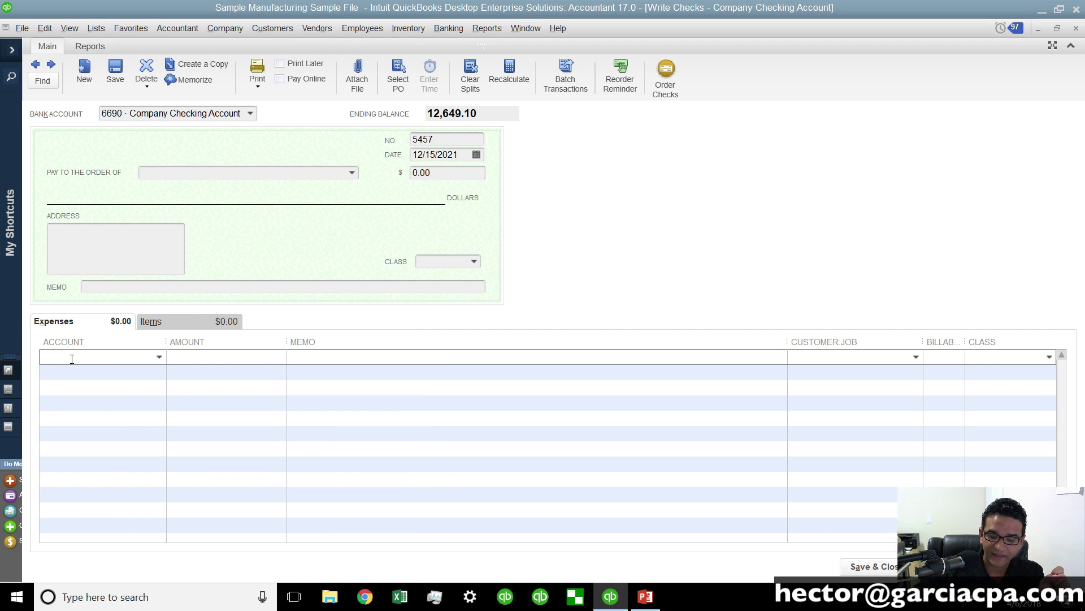
{"action": "type", "text": "4657"}
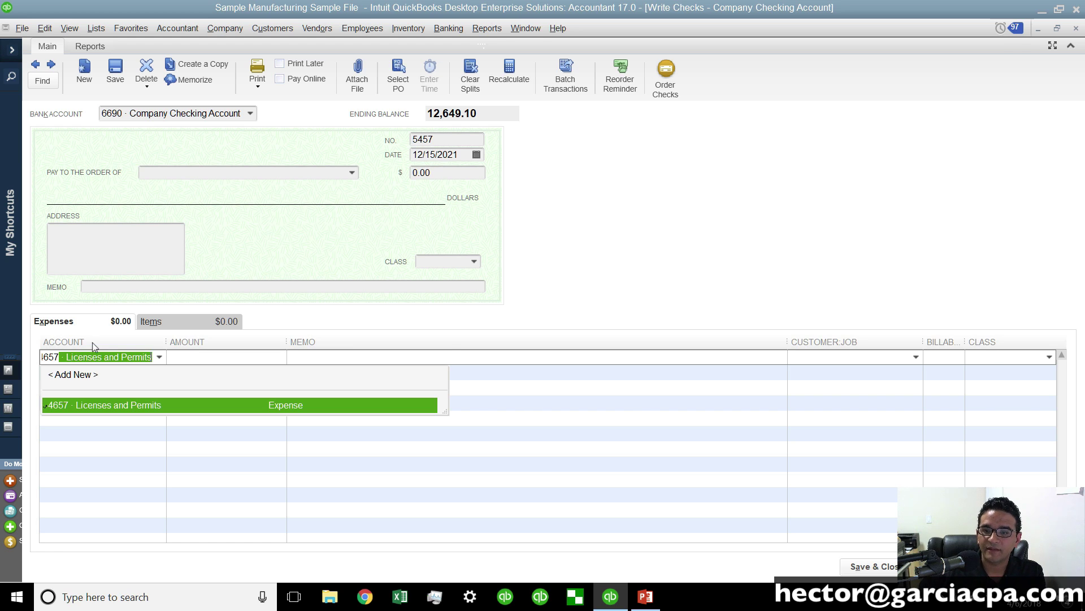
{"action": "key", "text": "Escape"}
Step: Open the standard Profit & Loss report for December 1–15, 2021 and collapse it to parent totals
{"action": "left_click", "coordinate": [486, 29]}
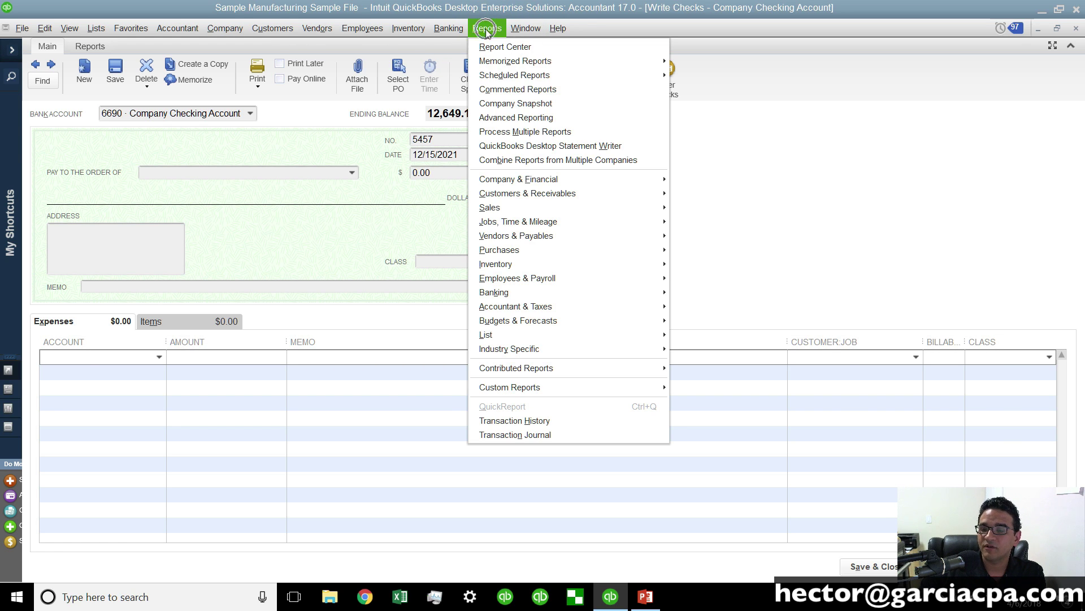
{"action": "mouse_move", "coordinate": [565, 179]}
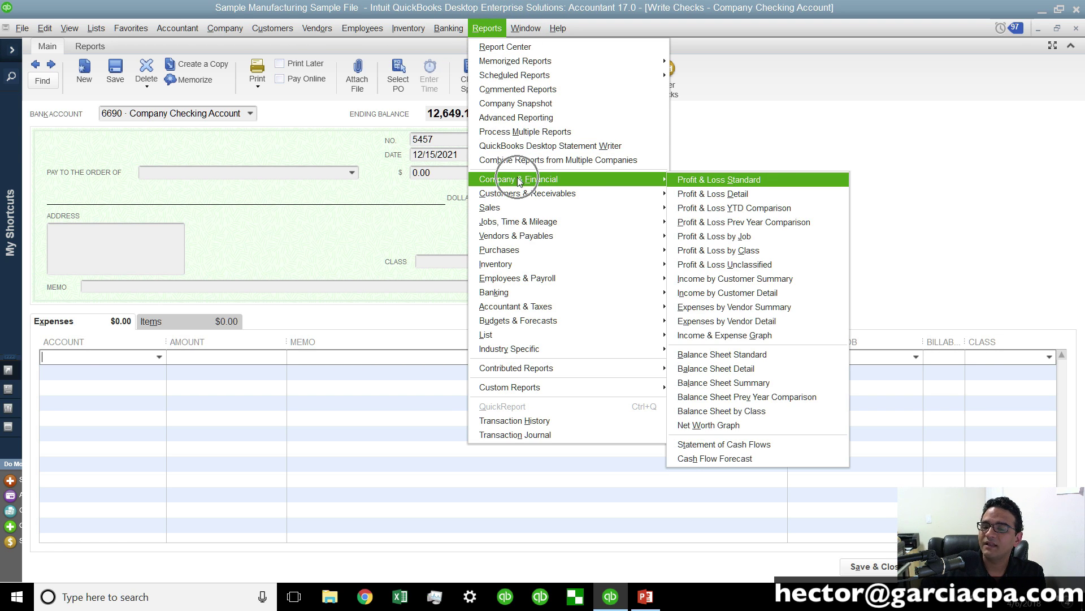
{"action": "left_click", "coordinate": [714, 180]}
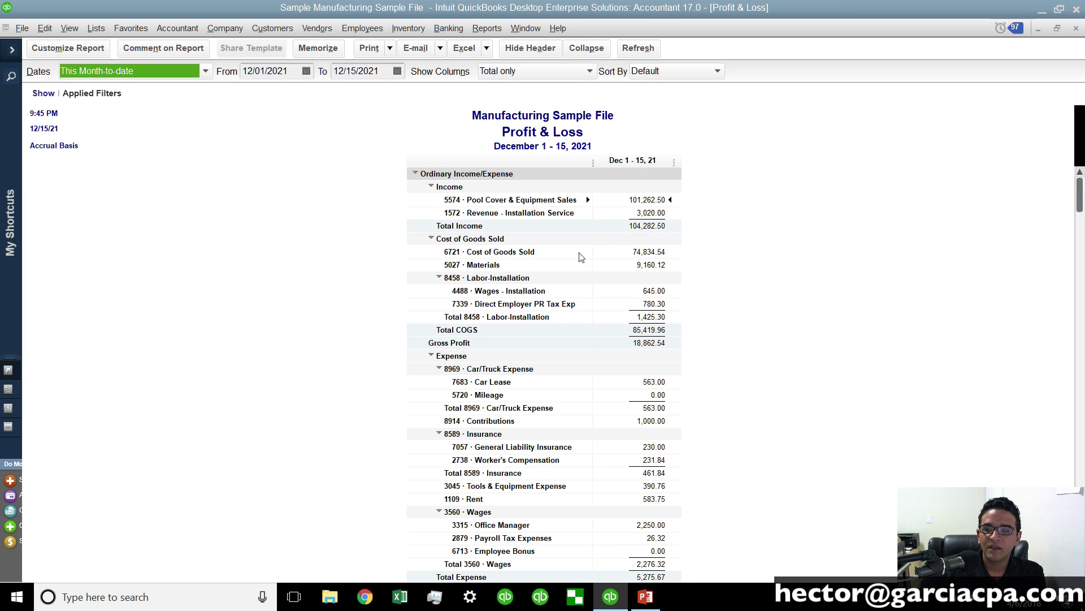
{"action": "scroll", "coordinate": [548, 274], "scroll_direction": "down", "scroll_amount": 1}
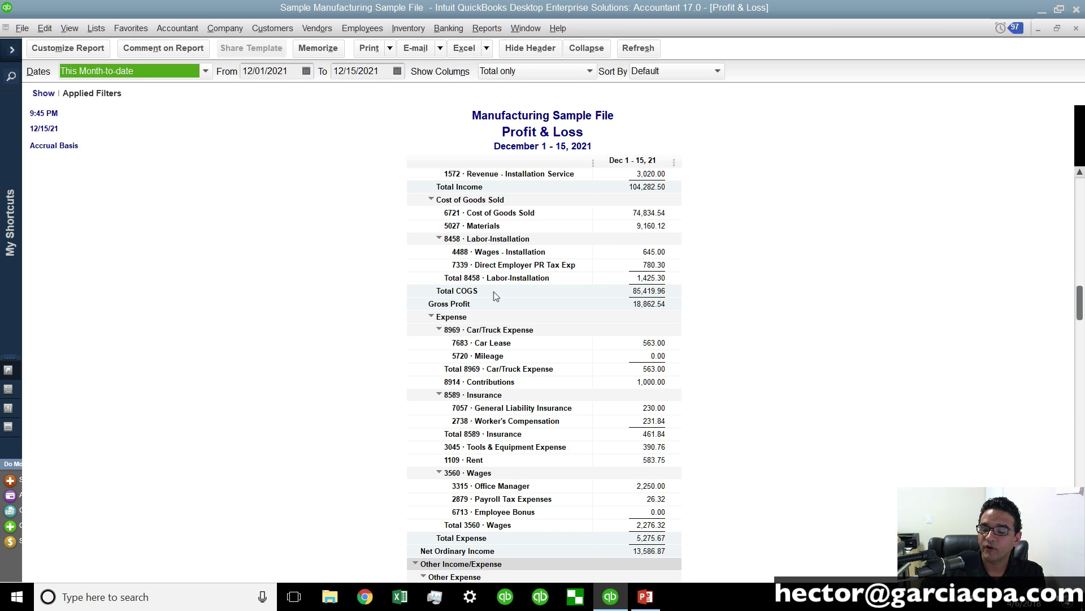
{"action": "scroll", "coordinate": [494, 291], "scroll_direction": "up", "scroll_amount": 1}
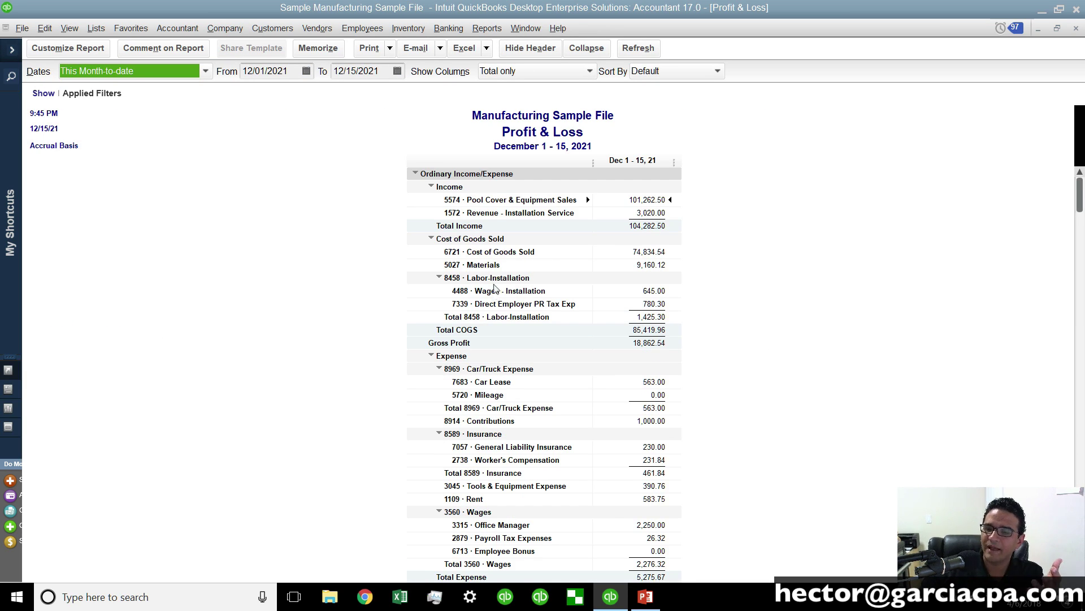
{"action": "scroll", "coordinate": [484, 501], "scroll_direction": "down", "scroll_amount": 3}
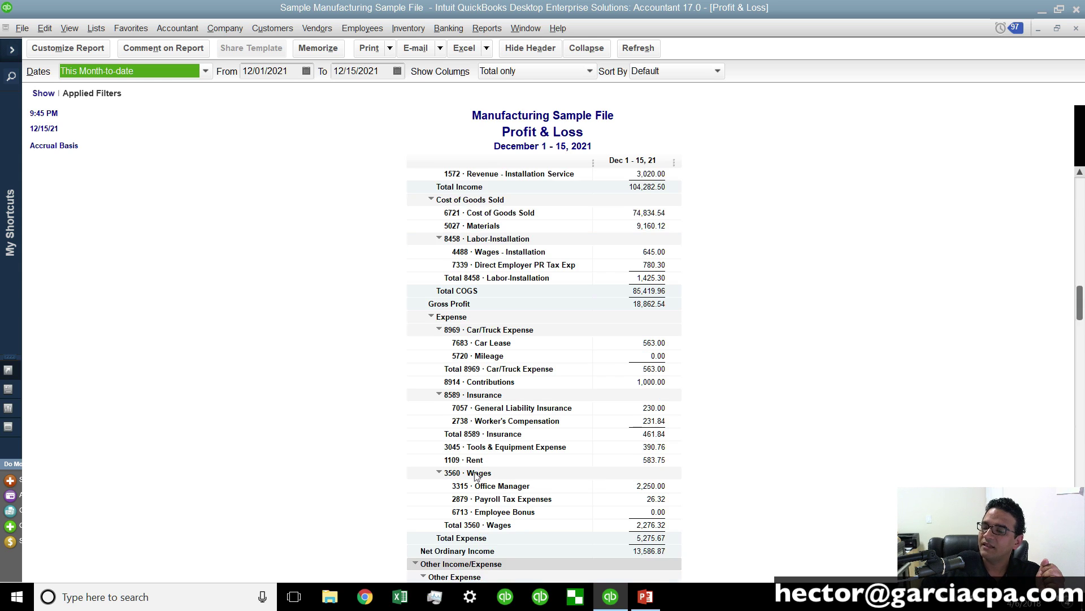
{"action": "scroll", "coordinate": [496, 358], "scroll_direction": "up", "scroll_amount": 3}
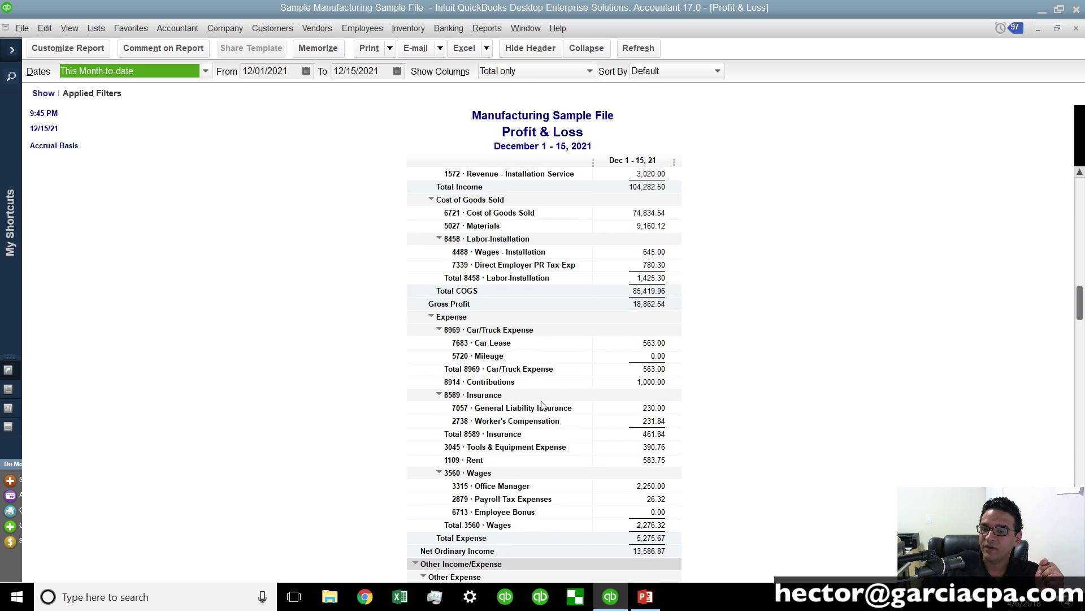
{"action": "left_click", "coordinate": [586, 51]}
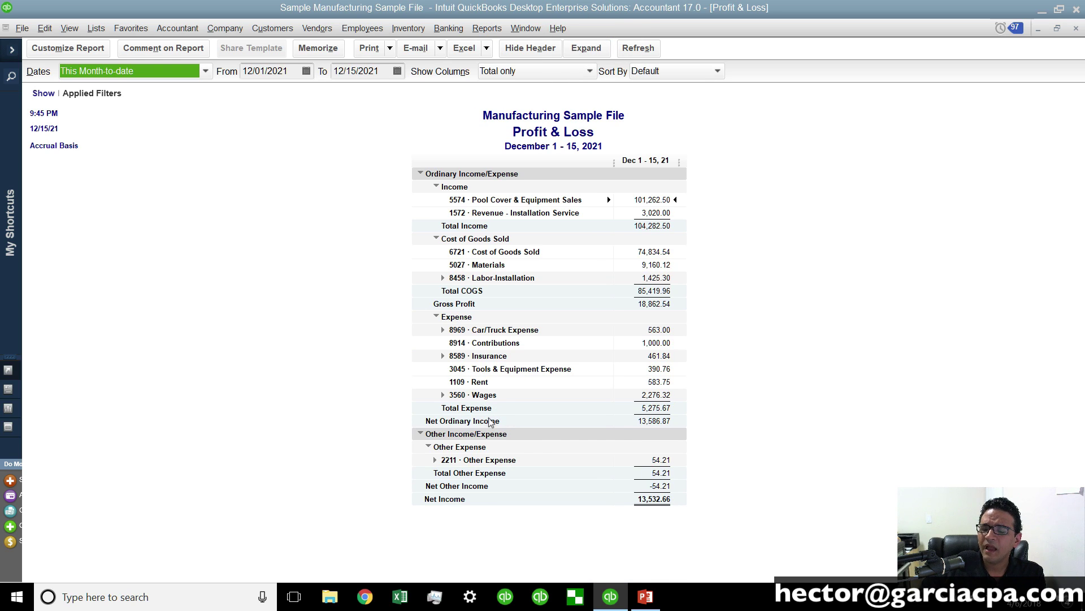
{"action": "left_click", "coordinate": [495, 345]}
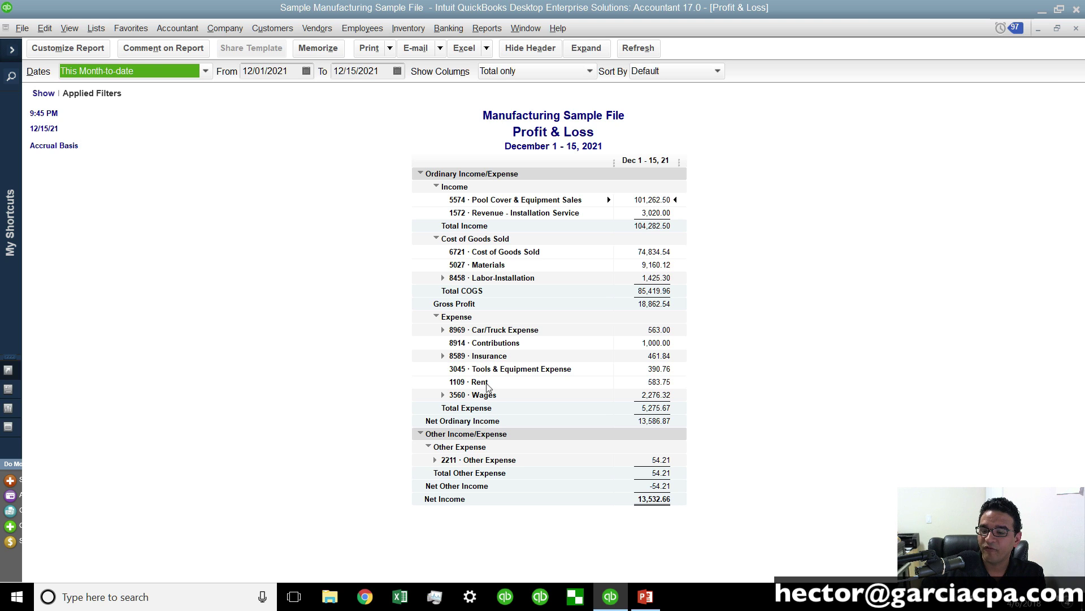
Step: Re-sort the Chart of Accounts list, confirm, and return to the Profit & Loss window
{"action": "left_click", "coordinate": [97, 29]}
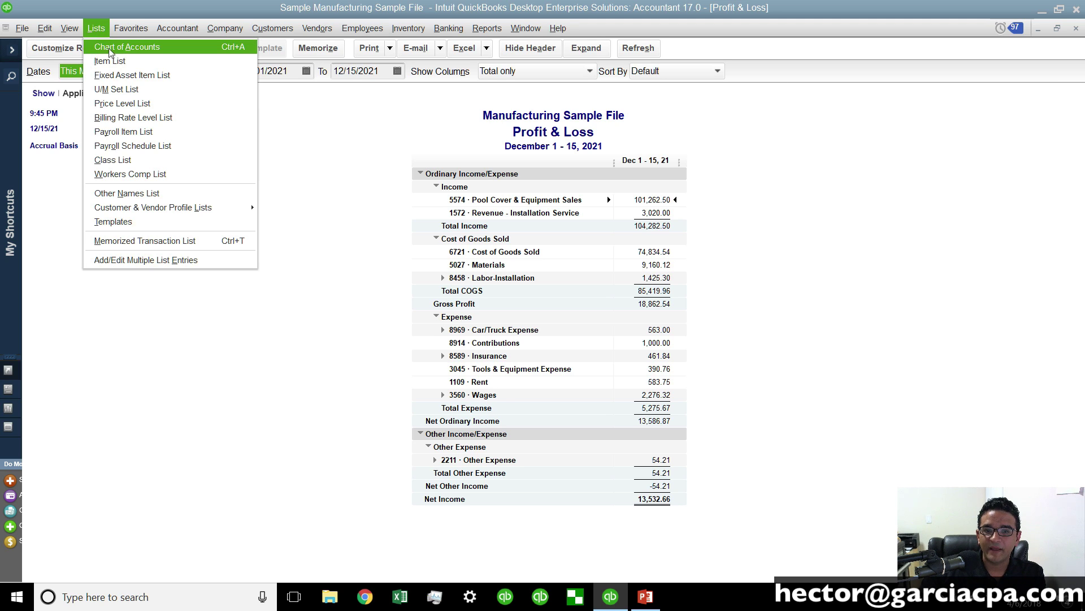
{"action": "left_click", "coordinate": [109, 49]}
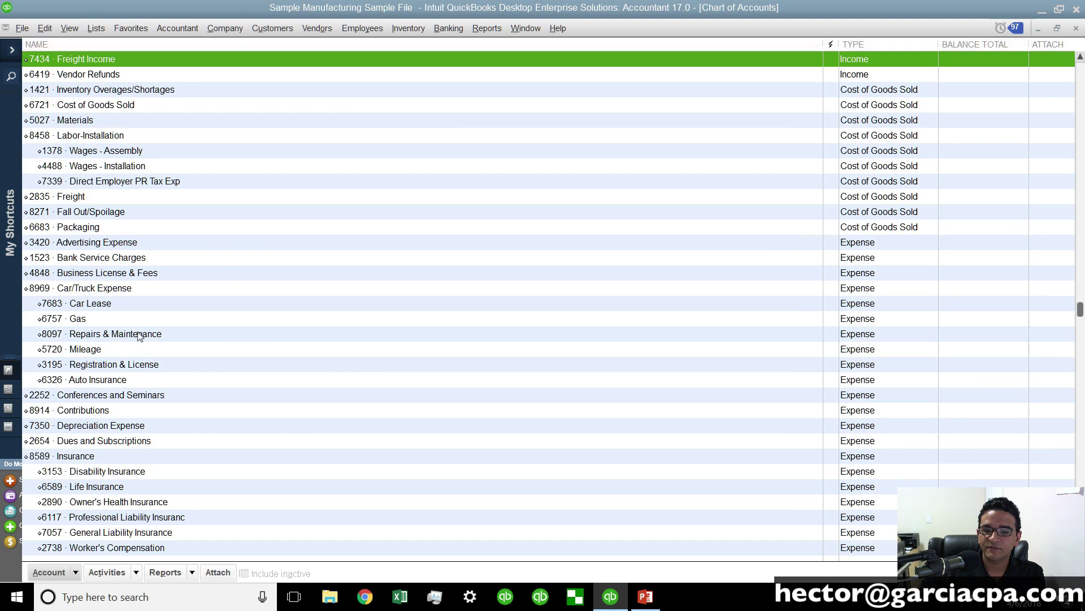
{"action": "left_click", "coordinate": [77, 572]}
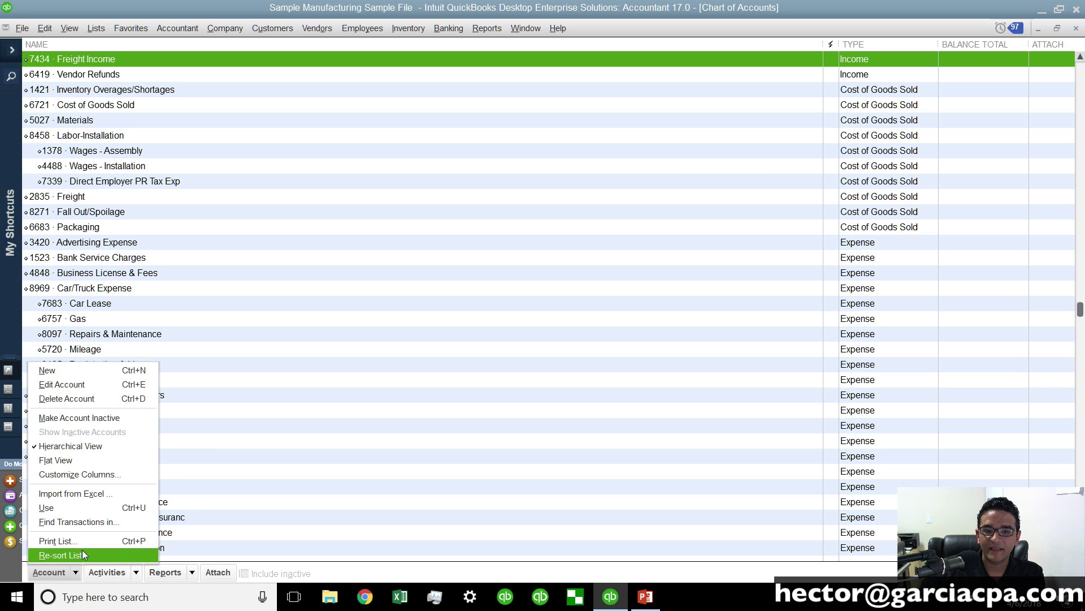
{"action": "left_click", "coordinate": [83, 555]}
{"action": "left_click", "coordinate": [520, 188]}
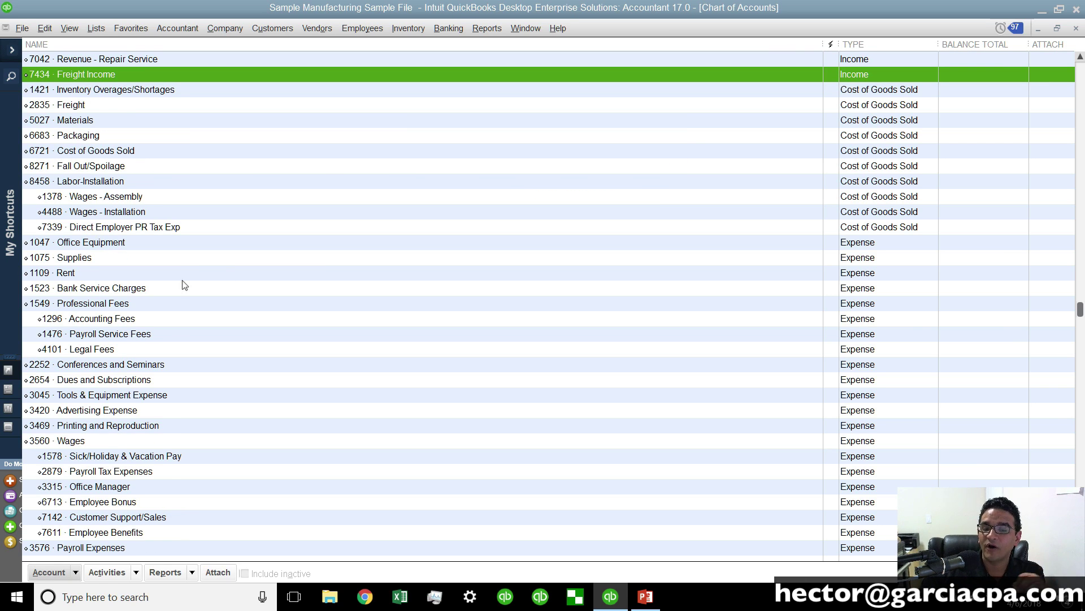
{"action": "key", "text": "ctrl+Tab"}
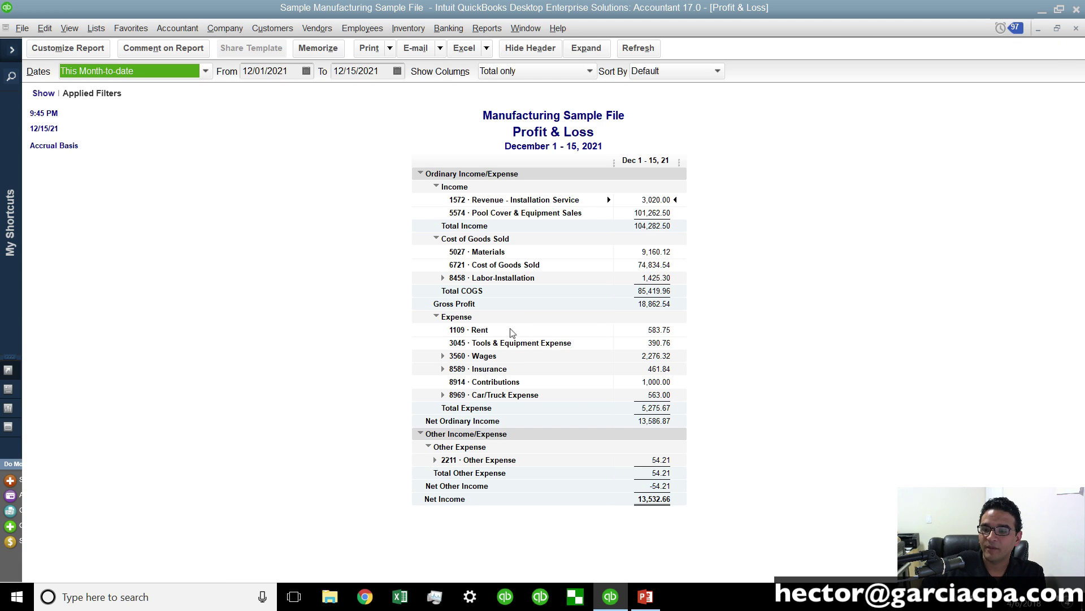
Step: Bring up the Lists menu to reach the Chart of Accounts
{"action": "left_click", "coordinate": [478, 343]}
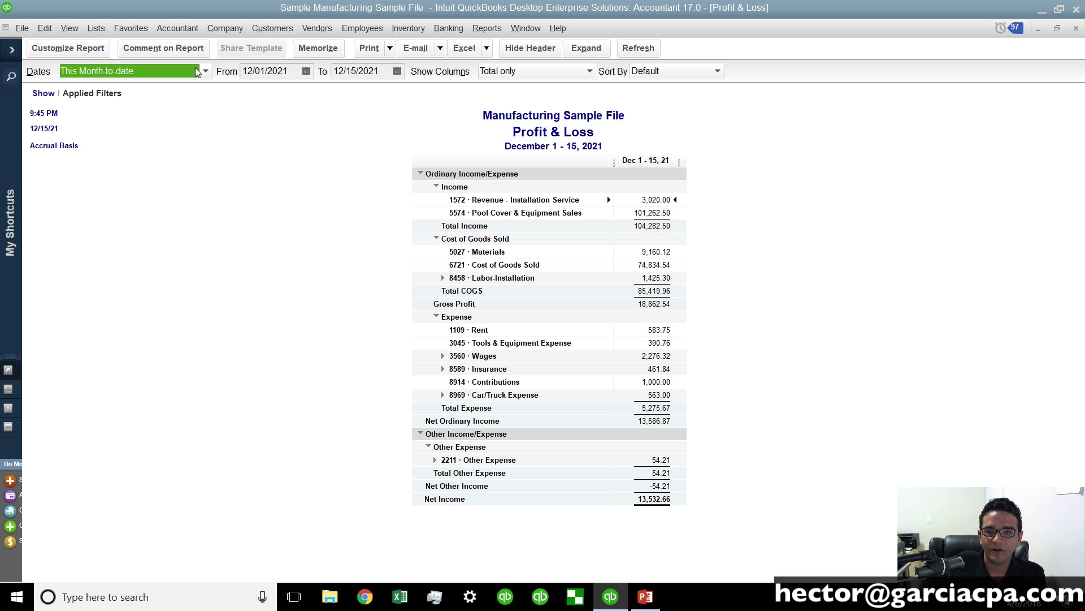
{"action": "left_click", "coordinate": [96, 28]}
Step: Open the Chart of Accounts and renumber Petty Cash Account to 1001
{"action": "left_click", "coordinate": [103, 45]}
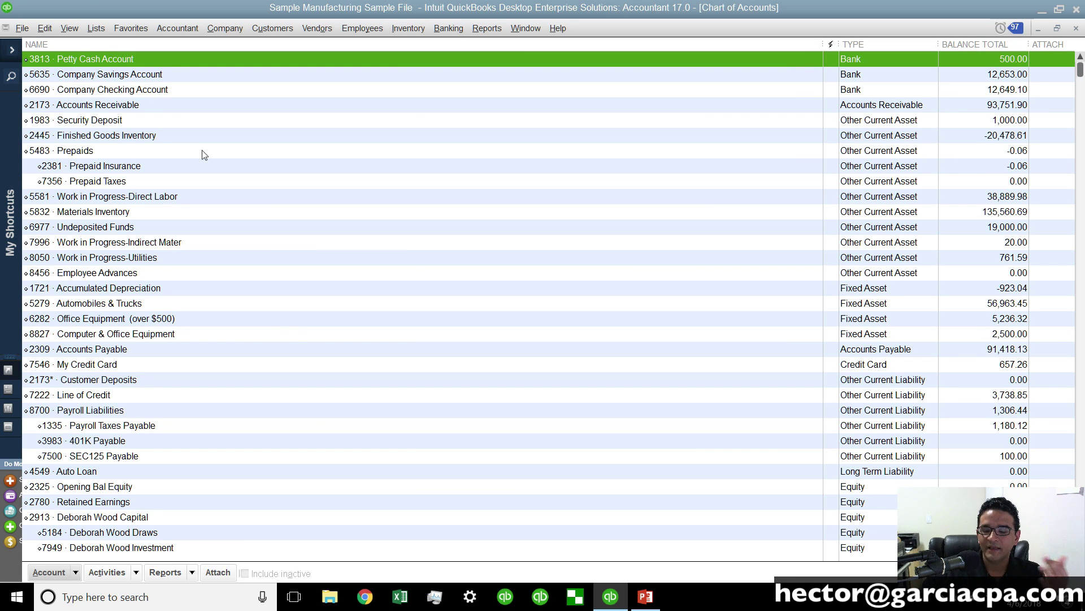
{"action": "left_click", "coordinate": [109, 74]}
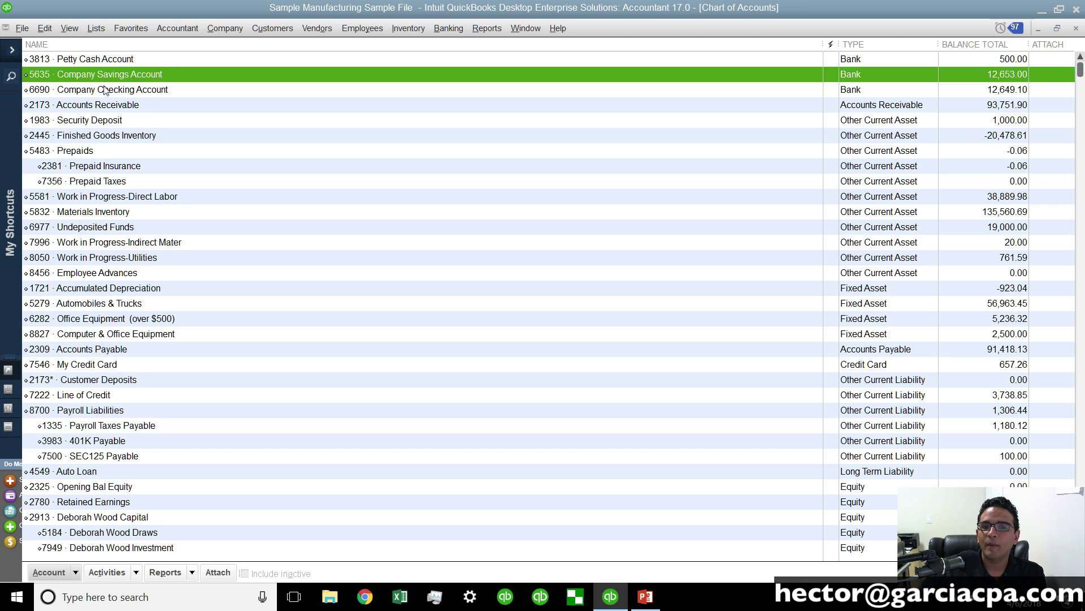
{"action": "left_click", "coordinate": [105, 91]}
{"action": "left_click", "coordinate": [106, 64]}
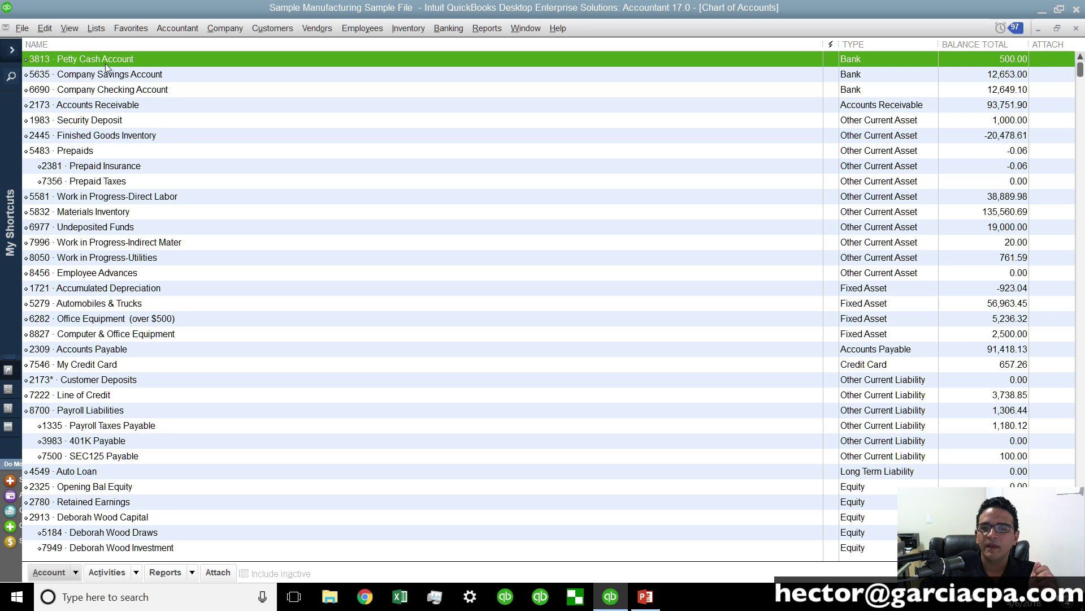
{"action": "right_click", "coordinate": [103, 60]}
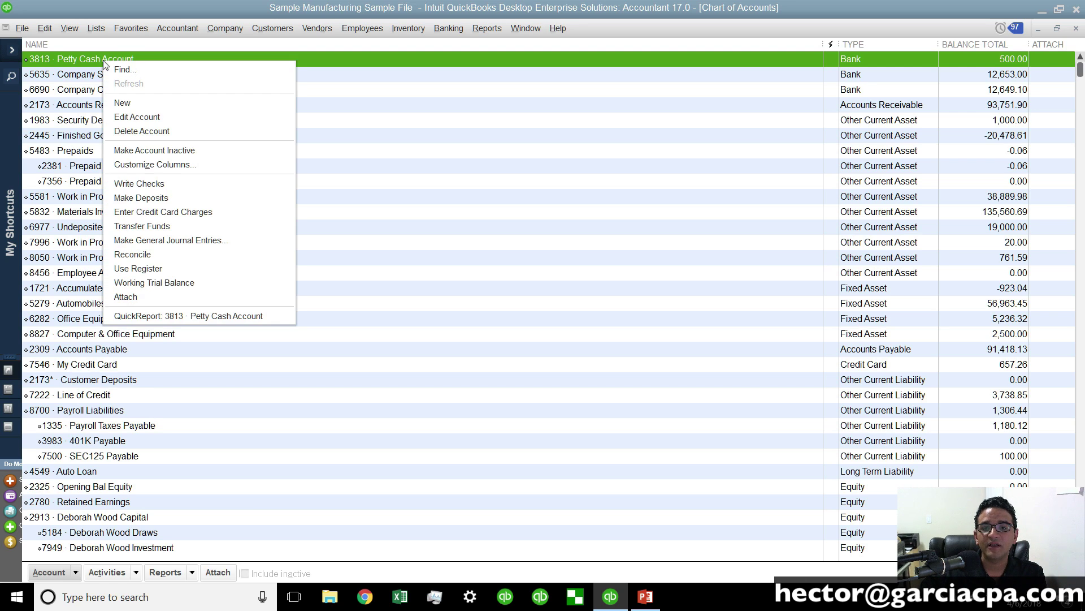
{"action": "left_click", "coordinate": [131, 118]}
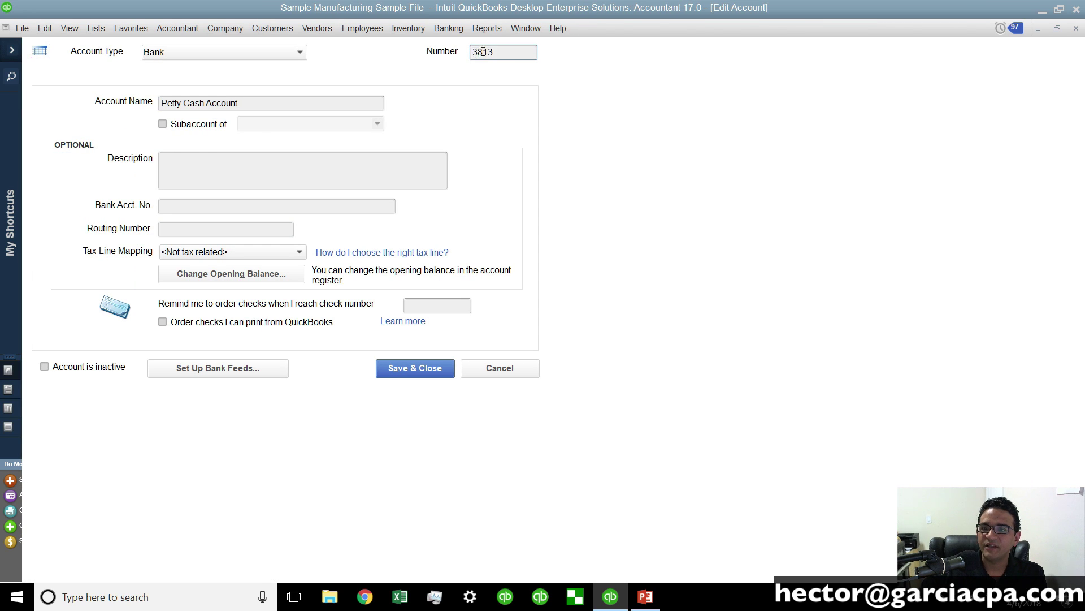
{"action": "type", "text": "1001"}
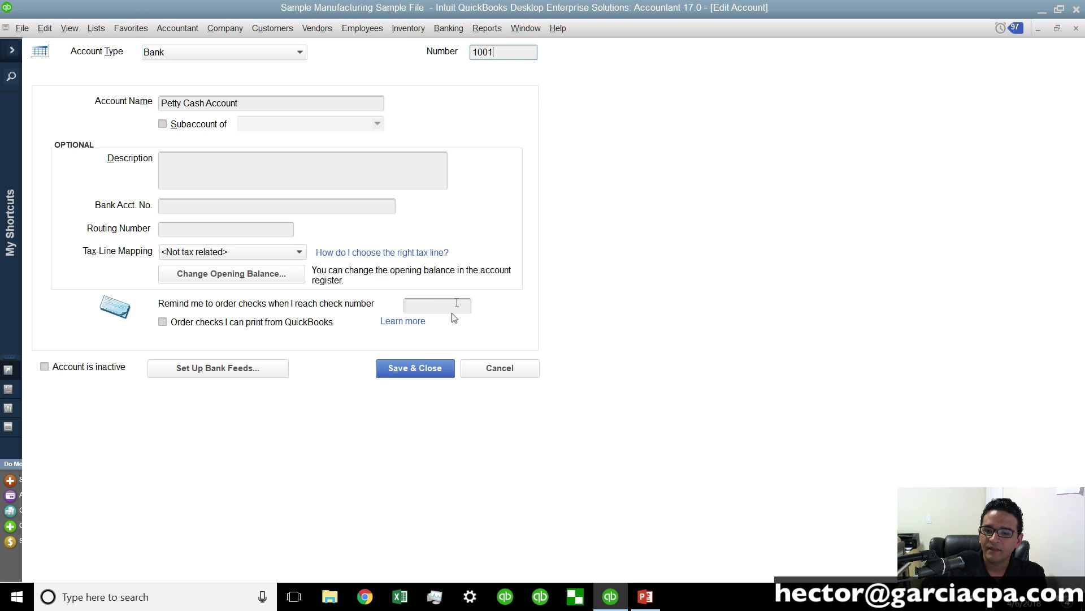
{"action": "left_click", "coordinate": [421, 368]}
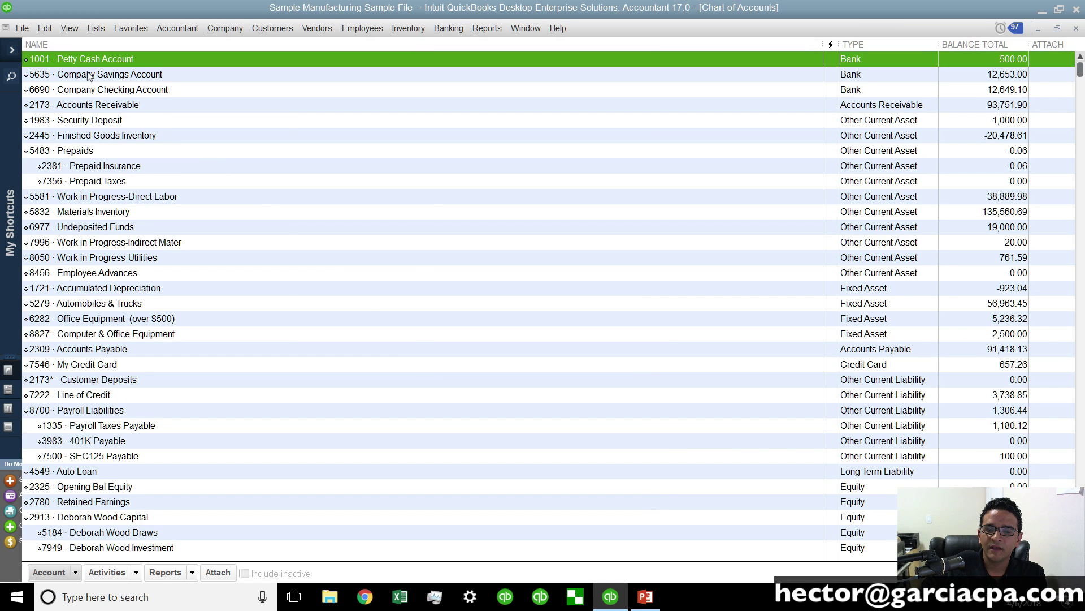
Step: Renumber Company Savings Account to 1002 and save it
{"action": "right_click", "coordinate": [91, 75]}
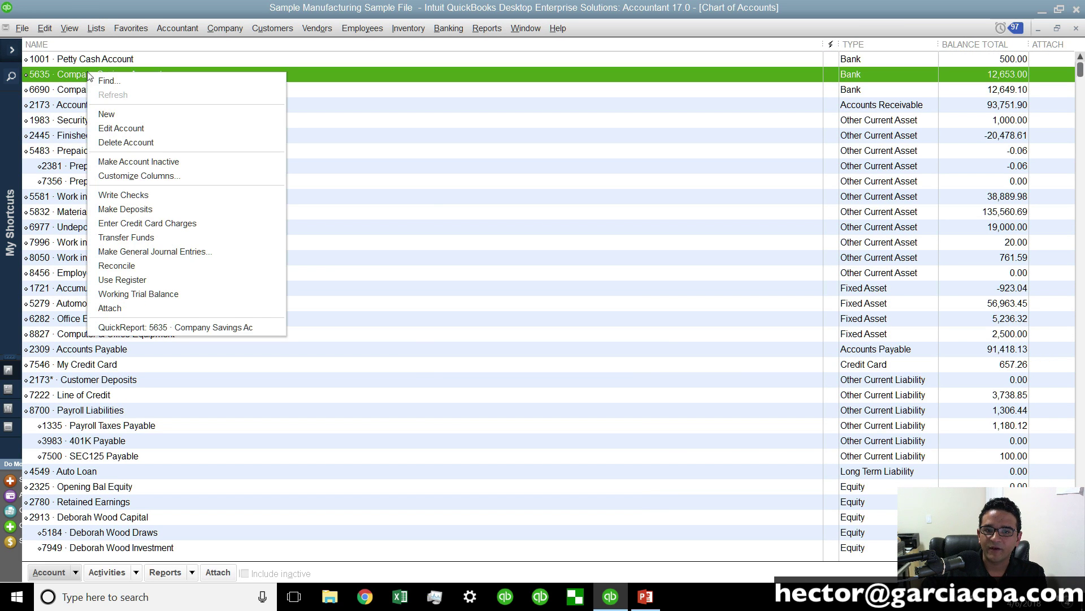
{"action": "left_click", "coordinate": [121, 128]}
{"action": "type", "text": "1002"}
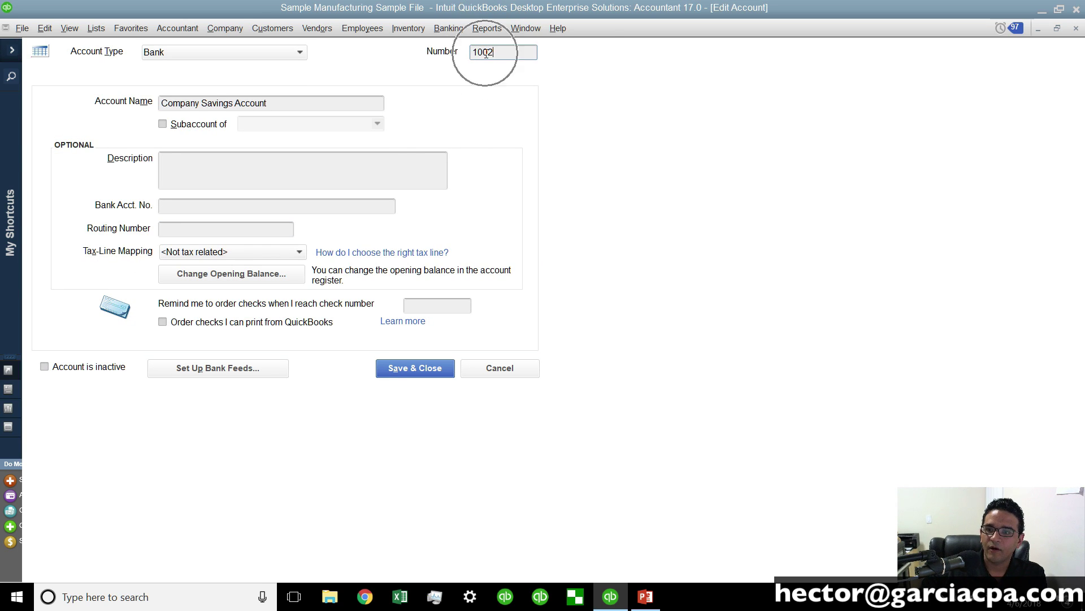
{"action": "left_click", "coordinate": [405, 367]}
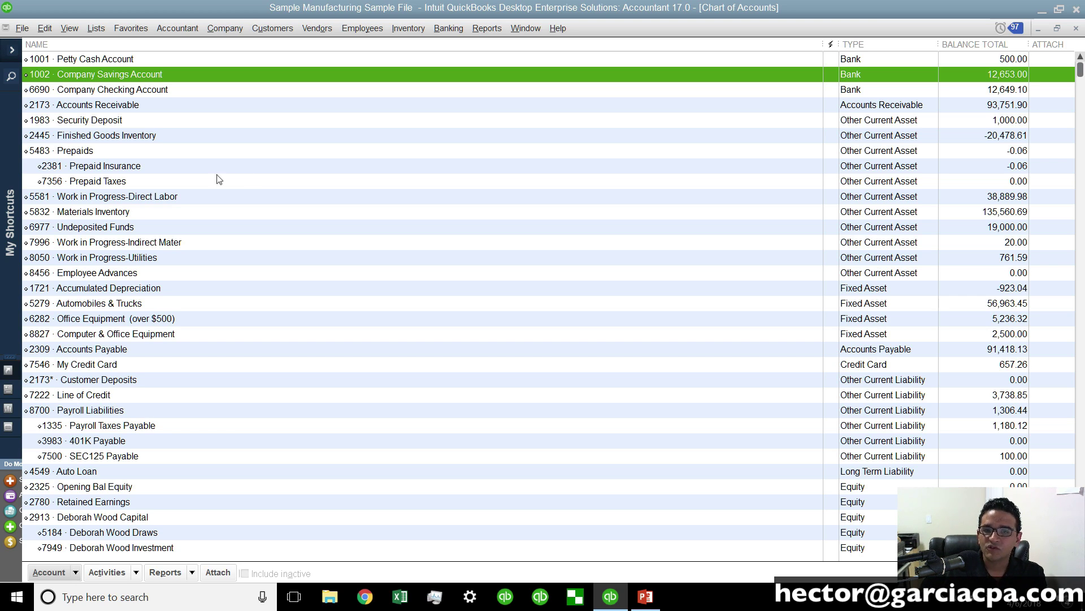
Step: Export the Chart of Accounts list to the Desktop as chart.IIF
{"action": "left_click", "coordinate": [21, 28]}
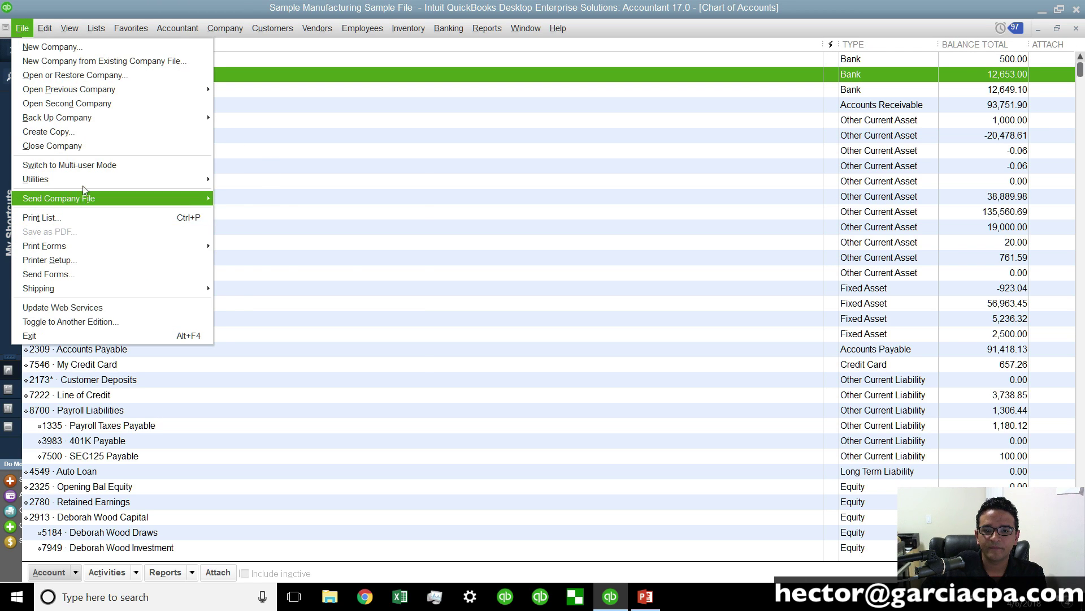
{"action": "mouse_move", "coordinate": [82, 180]}
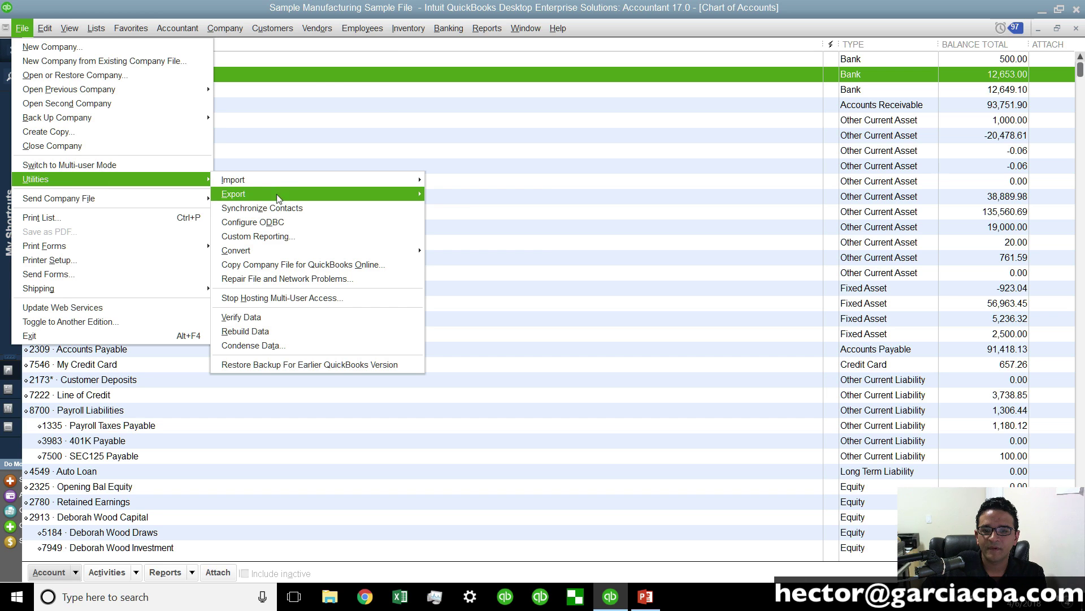
{"action": "mouse_move", "coordinate": [362, 195]}
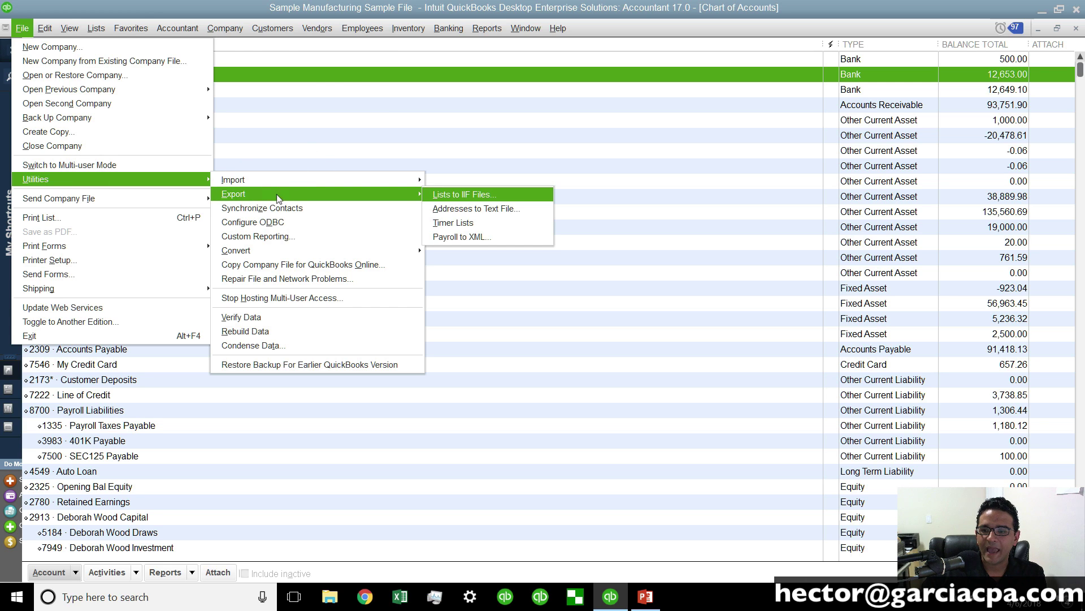
{"action": "left_click", "coordinate": [459, 196]}
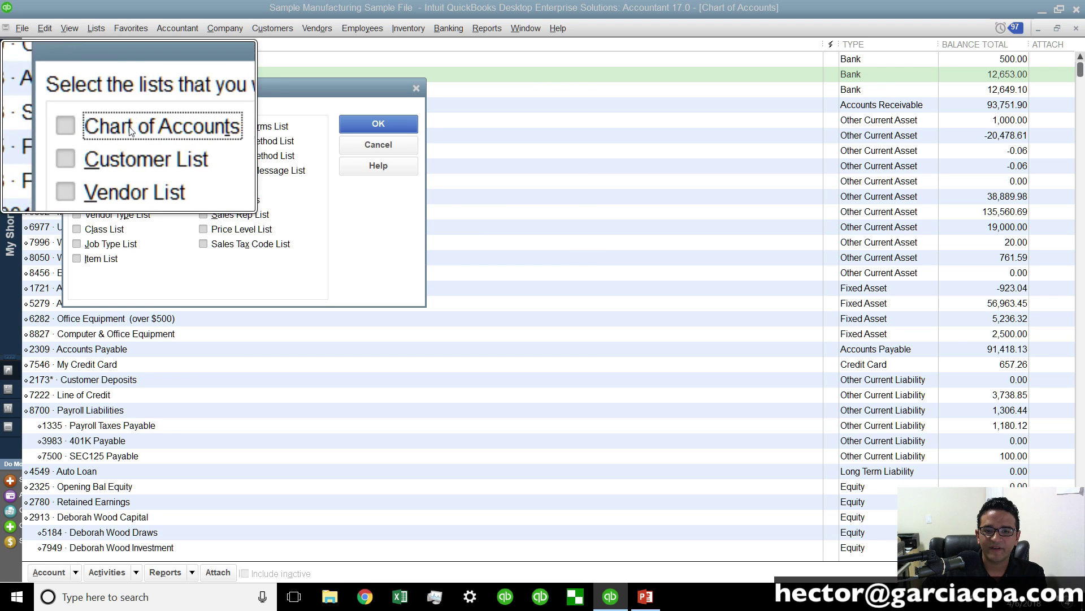
{"action": "left_click", "coordinate": [106, 128]}
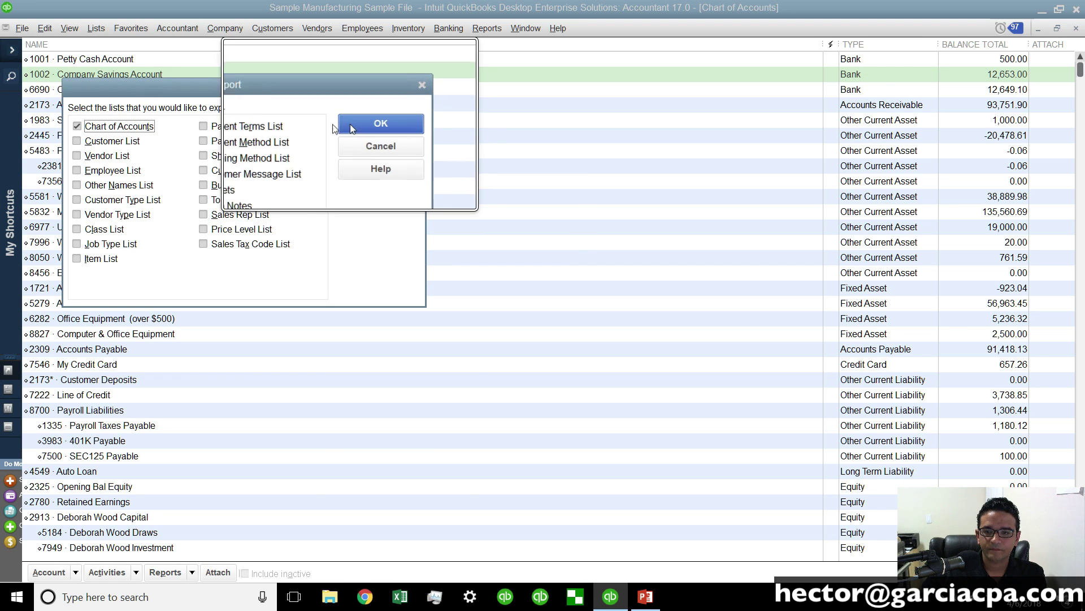
{"action": "left_click", "coordinate": [378, 124]}
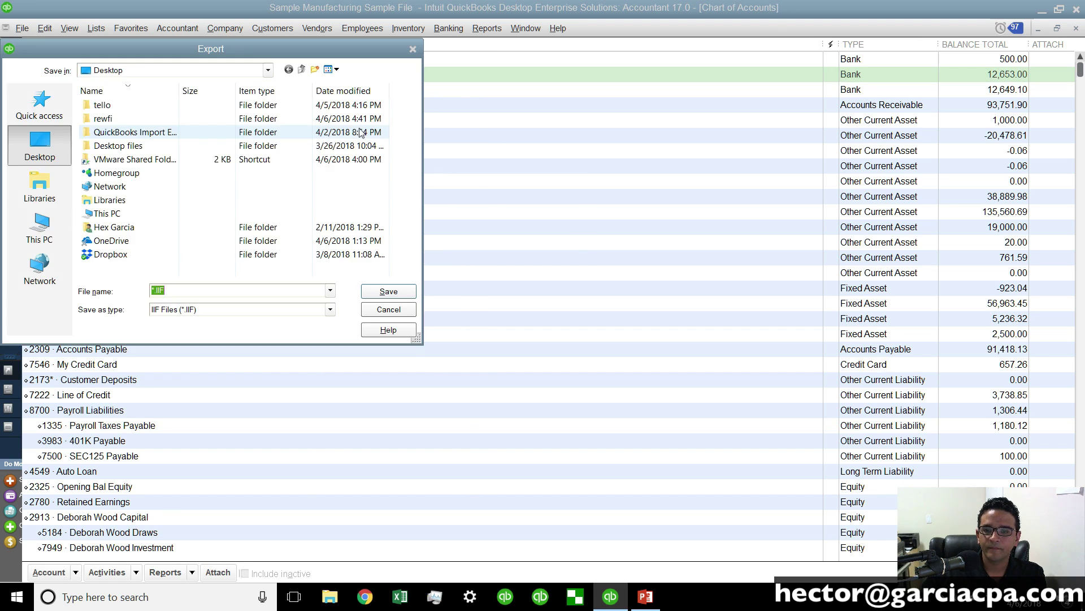
{"action": "type", "text": "chart"}
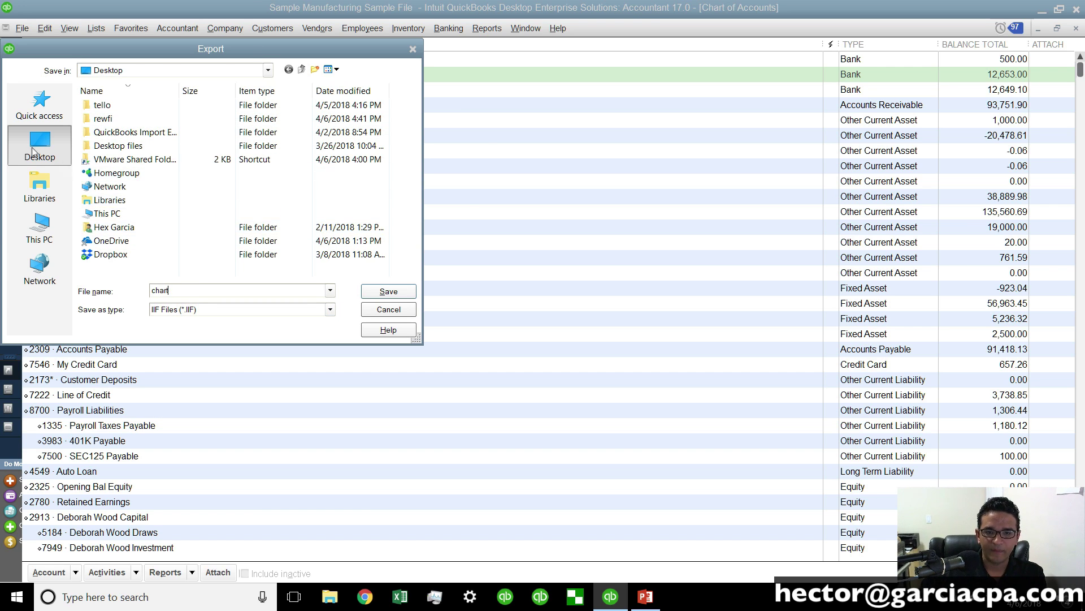
{"action": "left_click", "coordinate": [387, 292]}
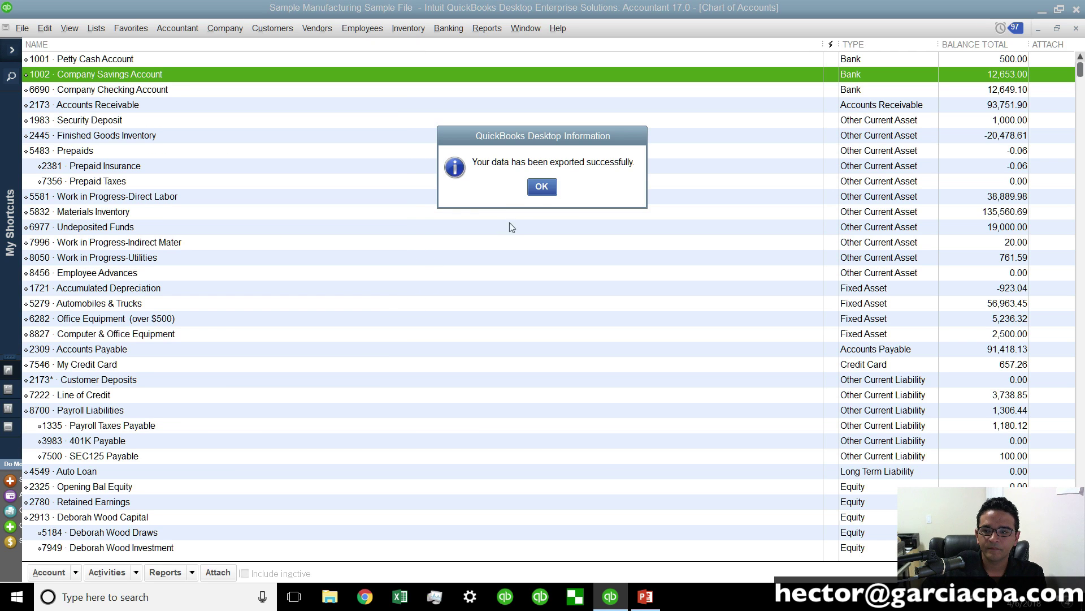
{"action": "left_click", "coordinate": [543, 186]}
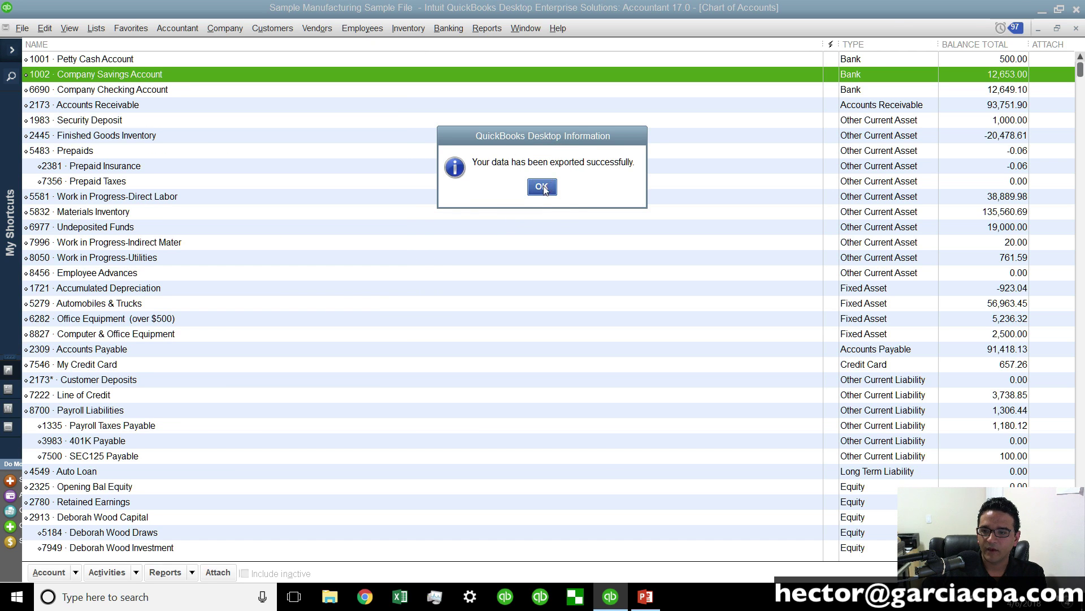
Step: Minimize QuickBooks and move chart.IIF to the desktop centre to view its 8.55 KB details
{"action": "left_click", "coordinate": [1040, 12]}
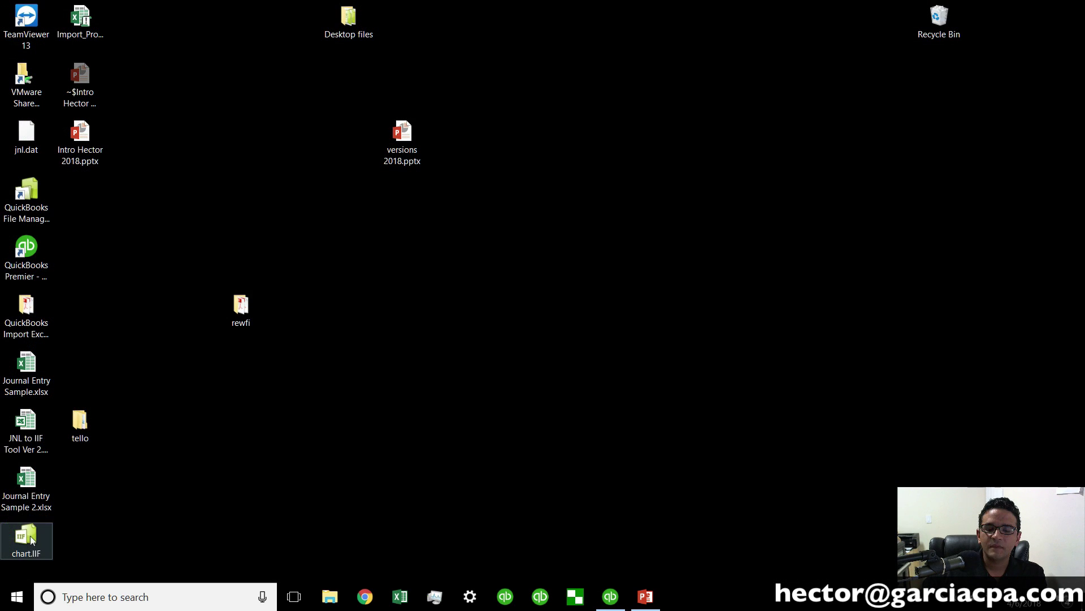
{"action": "left_click_drag", "start_coordinate": [26, 537], "coordinate": [520, 250]}
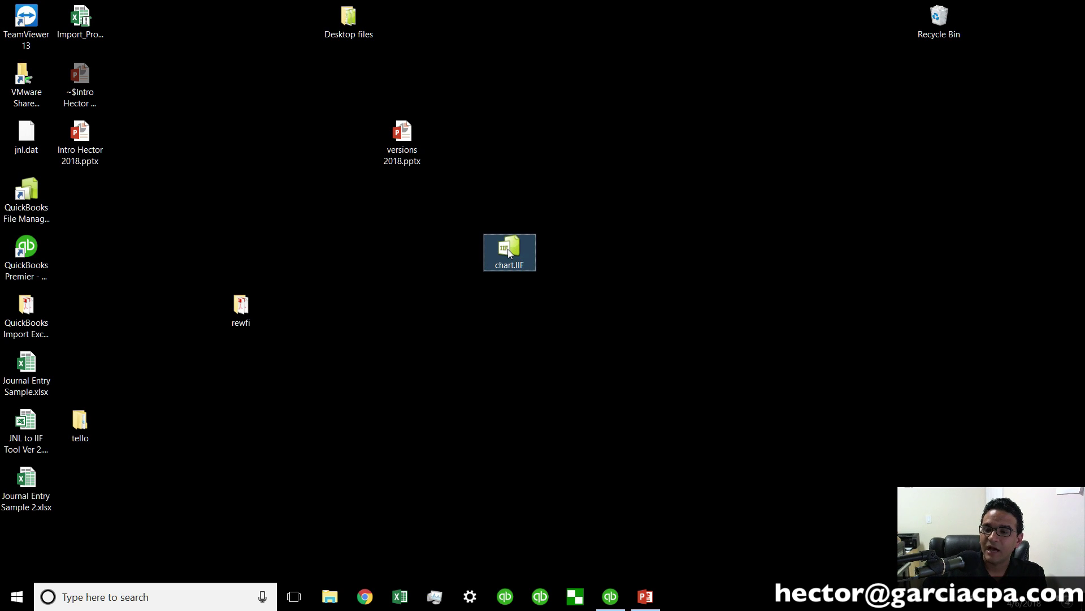
{"action": "mouse_move", "coordinate": [508, 252]}
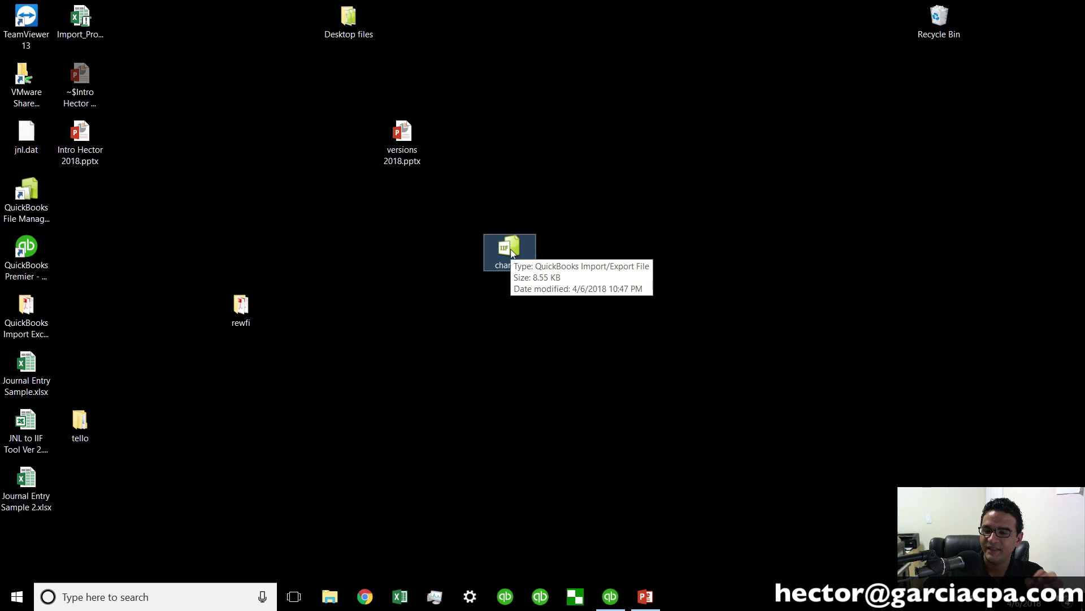
Step: Launch Excel with a blank workbook and drop chart.IIF from the desktop into it
{"action": "left_click", "coordinate": [407, 602]}
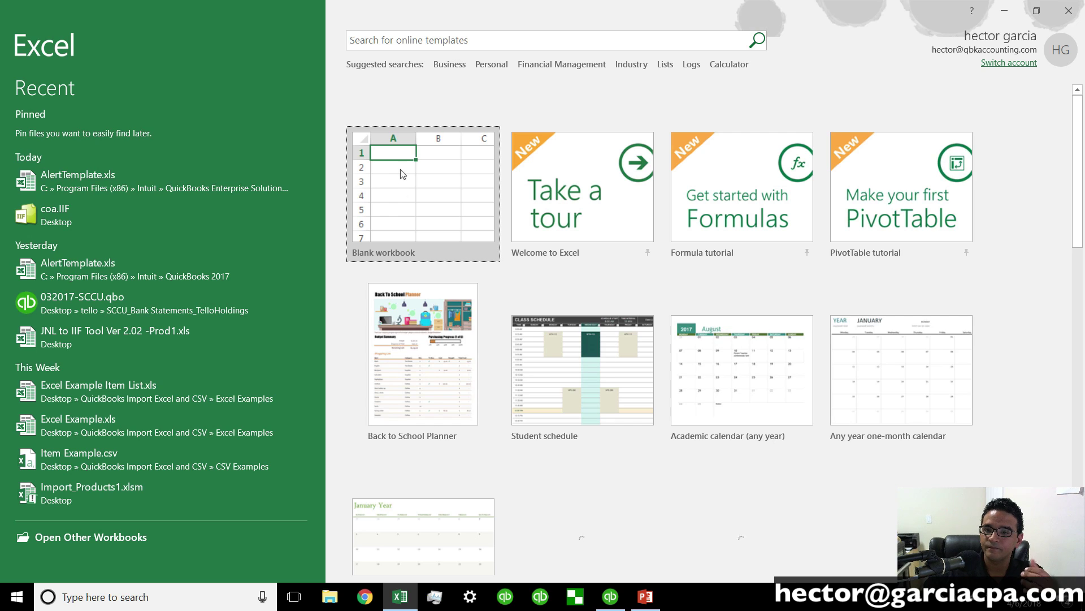
{"action": "left_click", "coordinate": [401, 174]}
{"action": "left_click", "coordinate": [401, 172]}
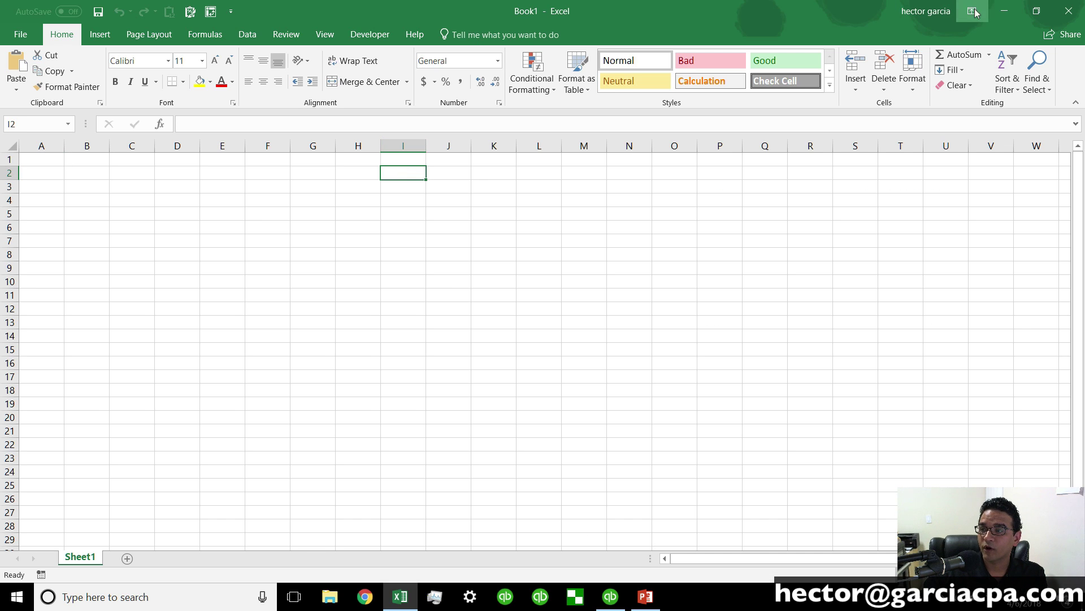
{"action": "left_click", "coordinate": [1036, 11]}
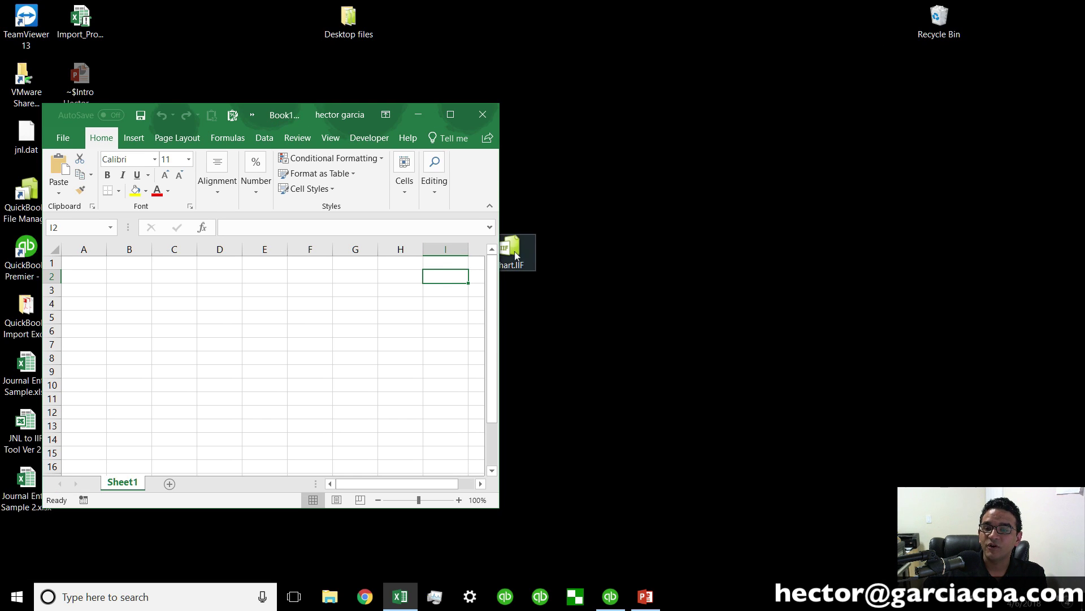
{"action": "left_click_drag", "start_coordinate": [516, 255], "coordinate": [789, 84]}
{"action": "left_click", "coordinate": [790, 86]}
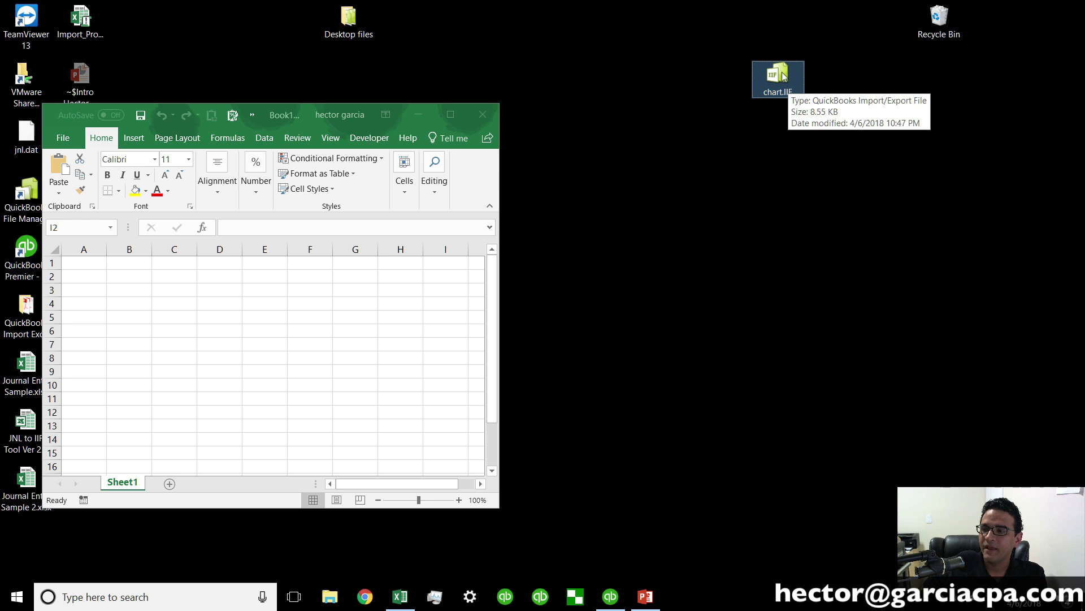
{"action": "left_click_drag", "start_coordinate": [784, 76], "coordinate": [246, 319]}
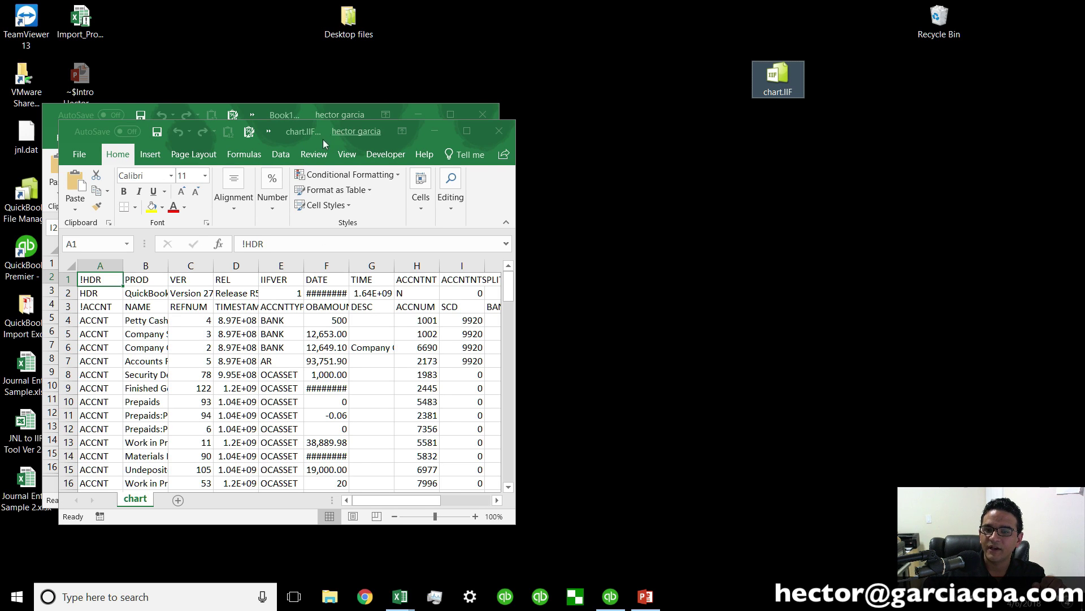
Step: Arrange the chart.IIF window, select its data cells, and bring the empty Book1 forward
{"action": "left_click_drag", "start_coordinate": [321, 128], "coordinate": [773, 64]}
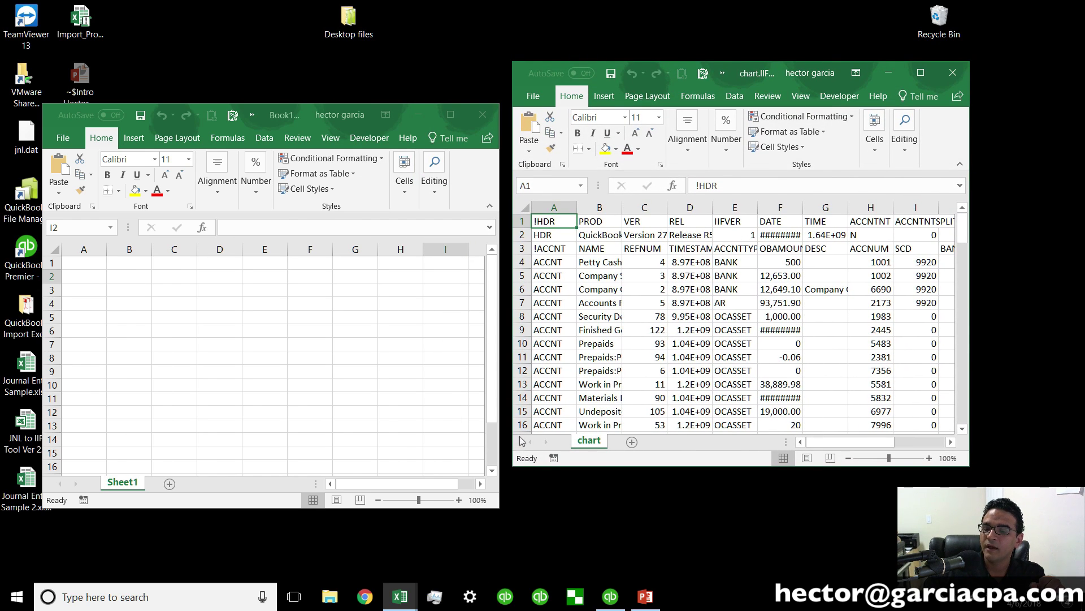
{"action": "left_click_drag", "start_coordinate": [513, 465], "coordinate": [264, 535]}
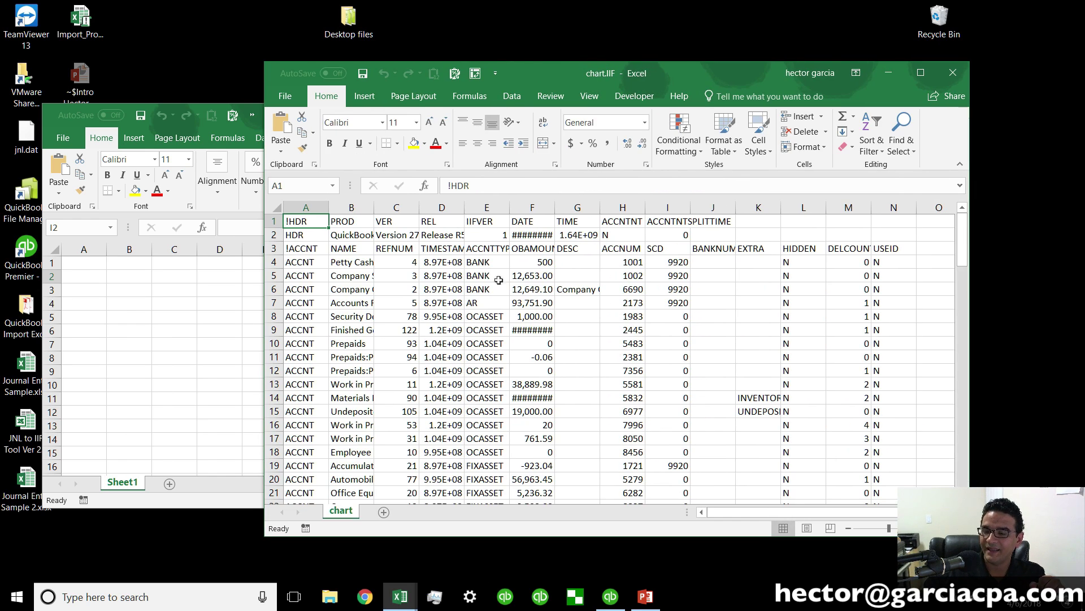
{"action": "left_click_drag", "start_coordinate": [509, 280], "coordinate": [599, 446]}
{"action": "left_click", "coordinate": [659, 322]}
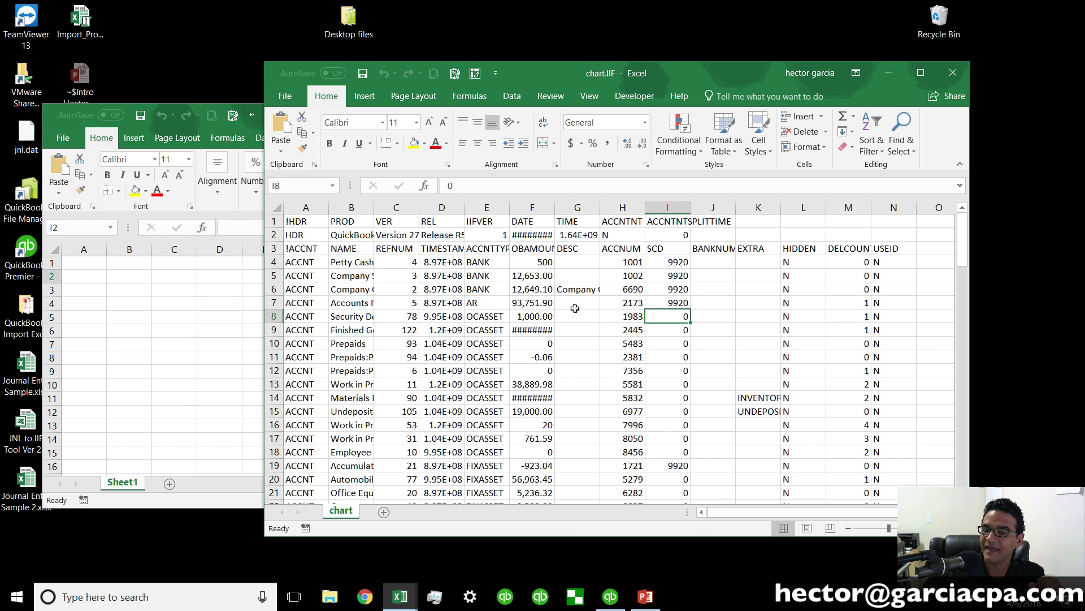
{"action": "left_click", "coordinate": [255, 320]}
Step: Close the empty Book1 workbook and maximize the chart.IIF window
{"action": "left_click", "coordinate": [481, 113]}
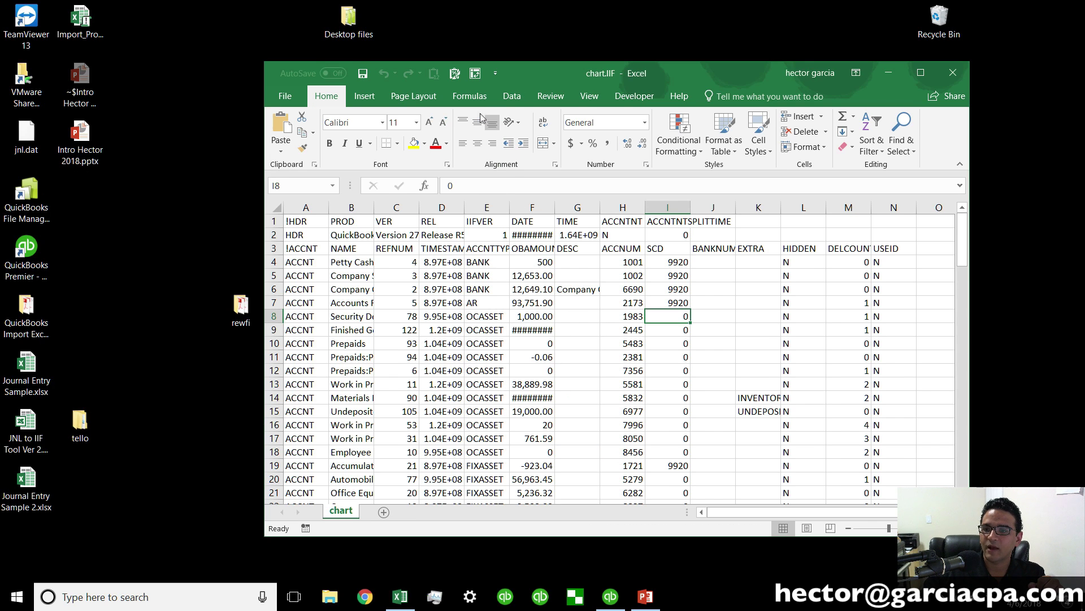
{"action": "left_click_drag", "start_coordinate": [633, 76], "coordinate": [525, 83]}
{"action": "left_click", "coordinate": [813, 80]}
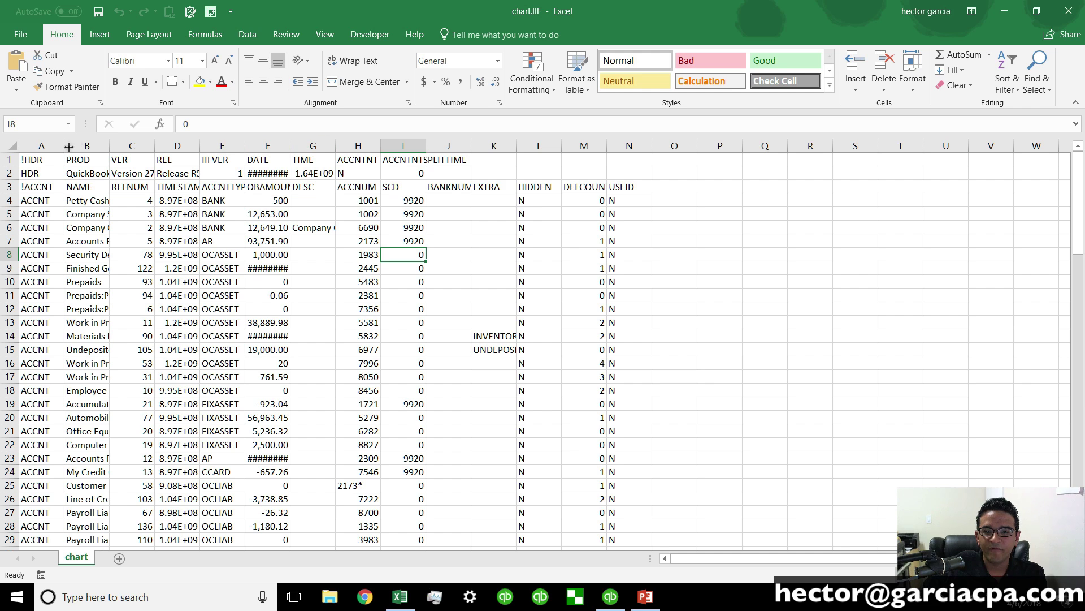
Step: Select columns A through H in turn, ending on the ACCNUM heading in H3
{"action": "left_click", "coordinate": [51, 146]}
{"action": "left_click", "coordinate": [93, 146]}
{"action": "left_click", "coordinate": [138, 146]}
{"action": "left_click", "coordinate": [177, 146]}
{"action": "left_click", "coordinate": [222, 146]}
{"action": "left_click", "coordinate": [267, 146]}
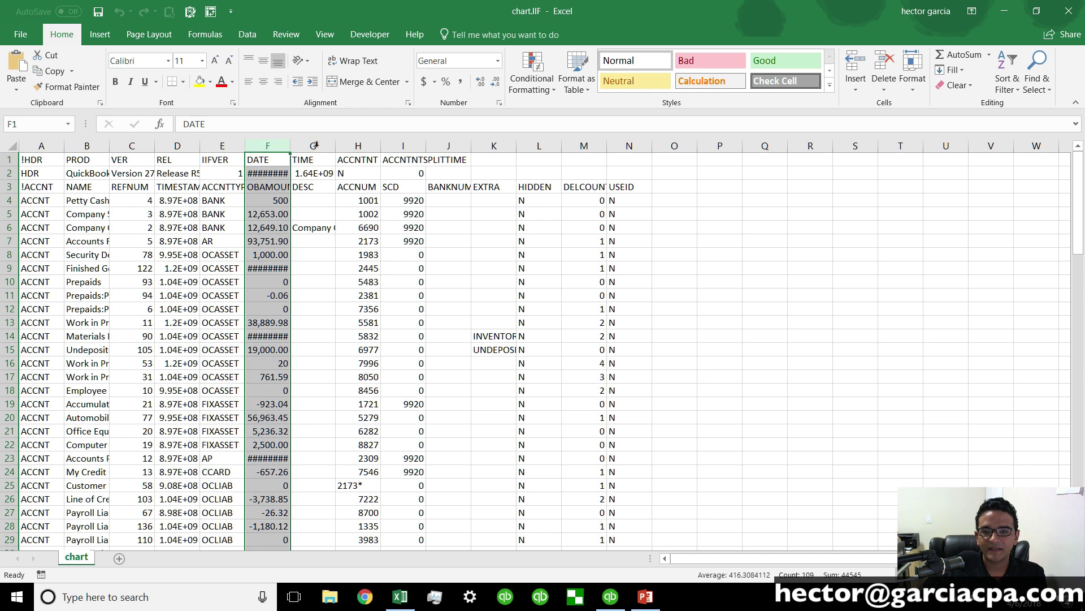
{"action": "left_click", "coordinate": [315, 145]}
{"action": "left_click", "coordinate": [356, 145]}
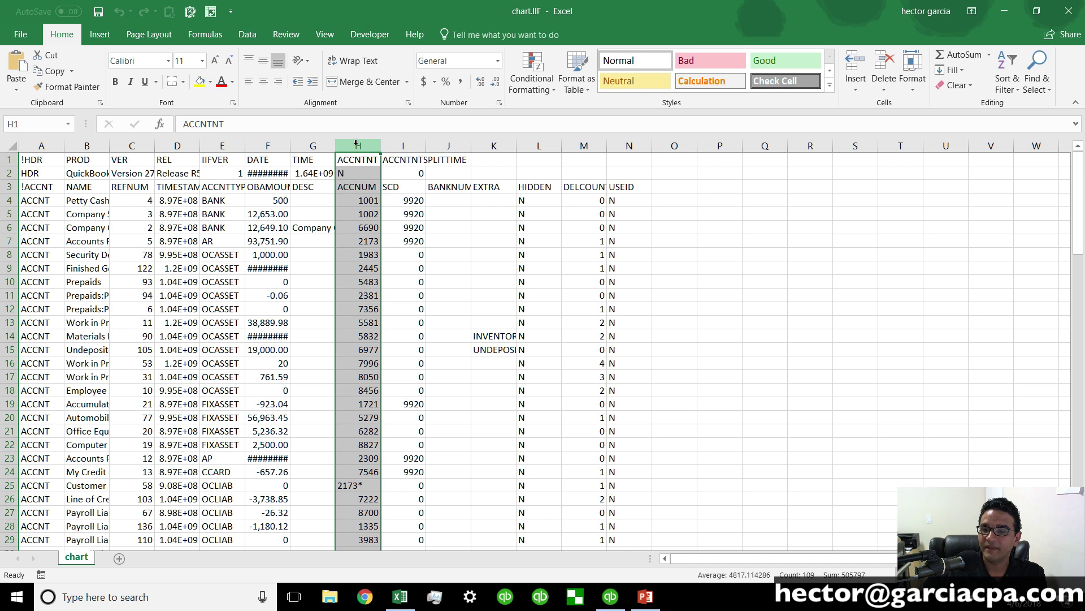
{"action": "left_click", "coordinate": [361, 190]}
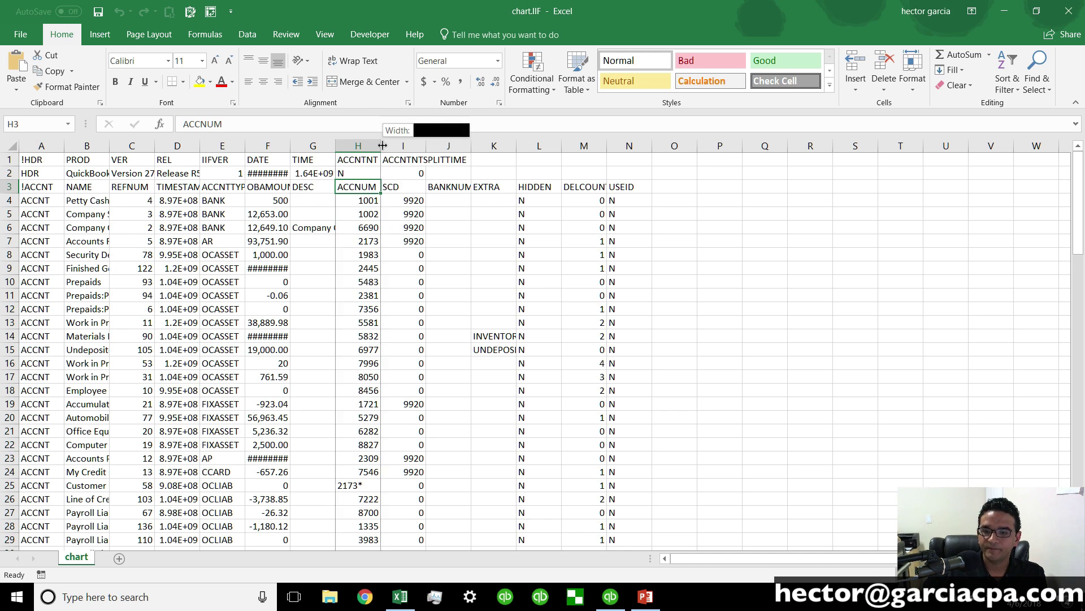
Step: Widen column H for account numbers and column B for full names like Company Savings Account
{"action": "left_click_drag", "start_coordinate": [385, 146], "coordinate": [413, 146]}
{"action": "left_click_drag", "start_coordinate": [395, 204], "coordinate": [373, 452]}
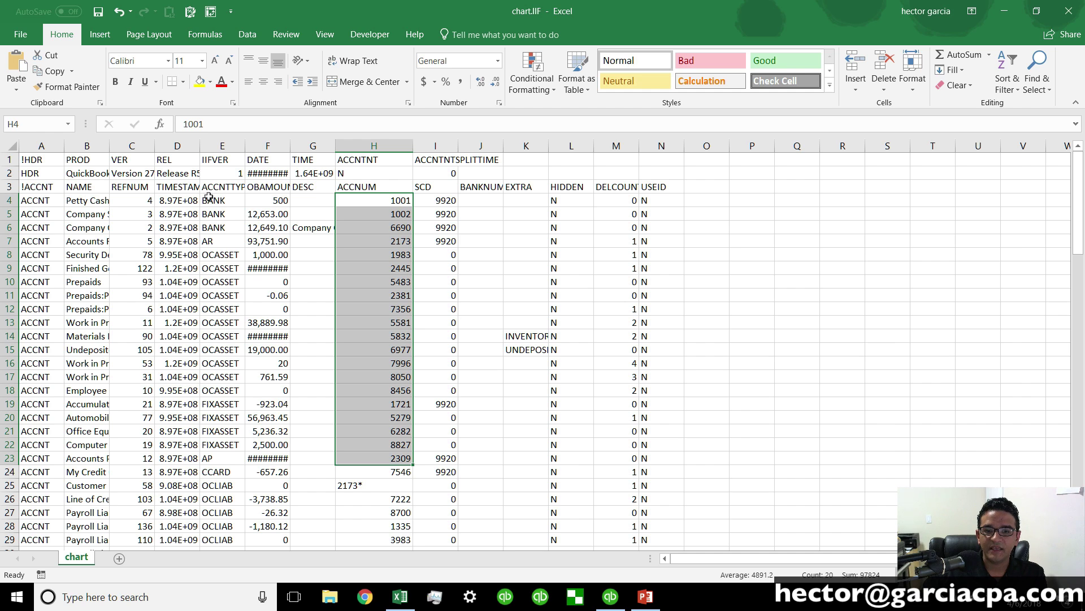
{"action": "left_click", "coordinate": [85, 146]}
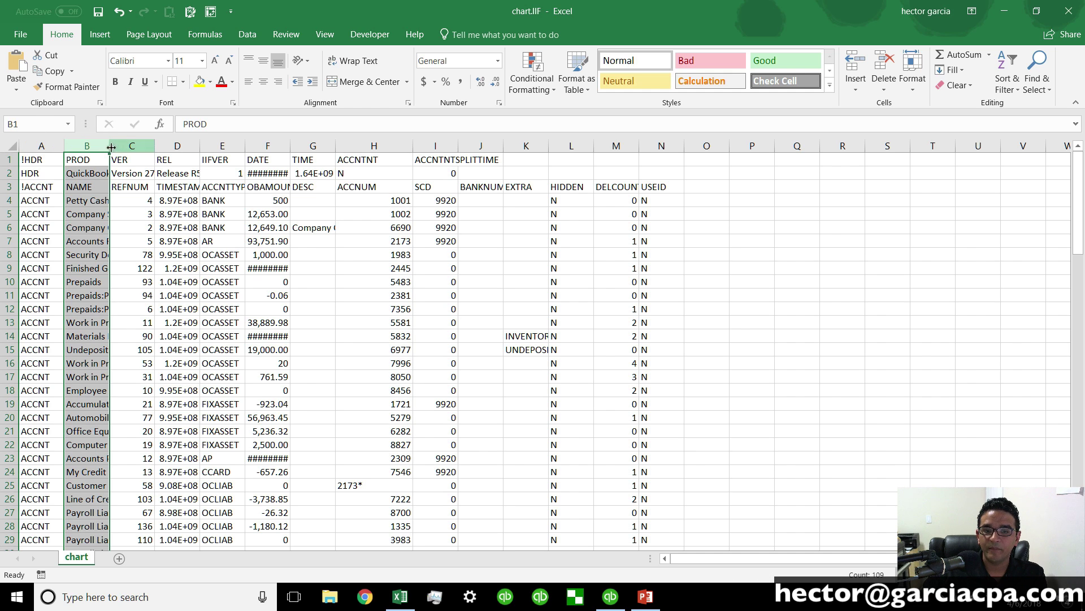
{"action": "left_click_drag", "start_coordinate": [110, 146], "coordinate": [211, 146]}
{"action": "left_click", "coordinate": [91, 216]}
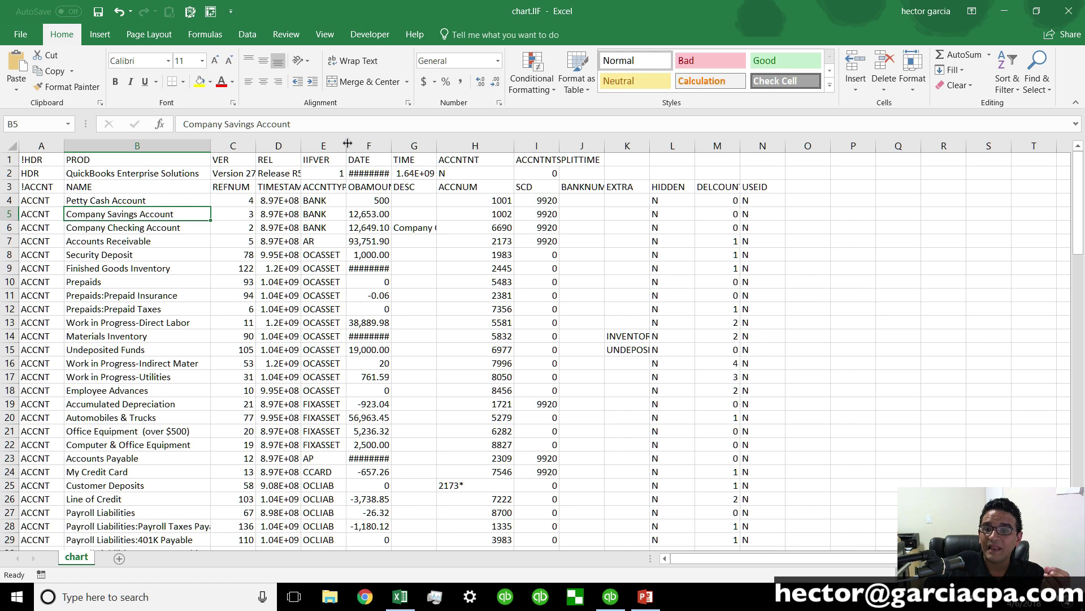
Step: Widen column E so the account types show, selecting E4:E14 as a check
{"action": "left_click_drag", "start_coordinate": [346, 145], "coordinate": [428, 145]}
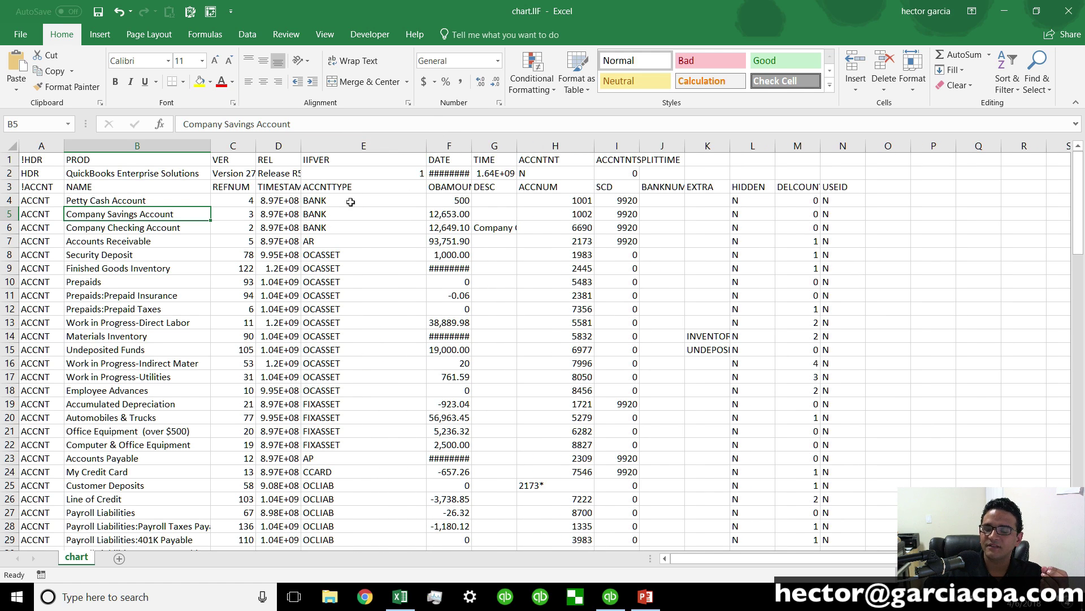
{"action": "left_click_drag", "start_coordinate": [354, 201], "coordinate": [353, 338]}
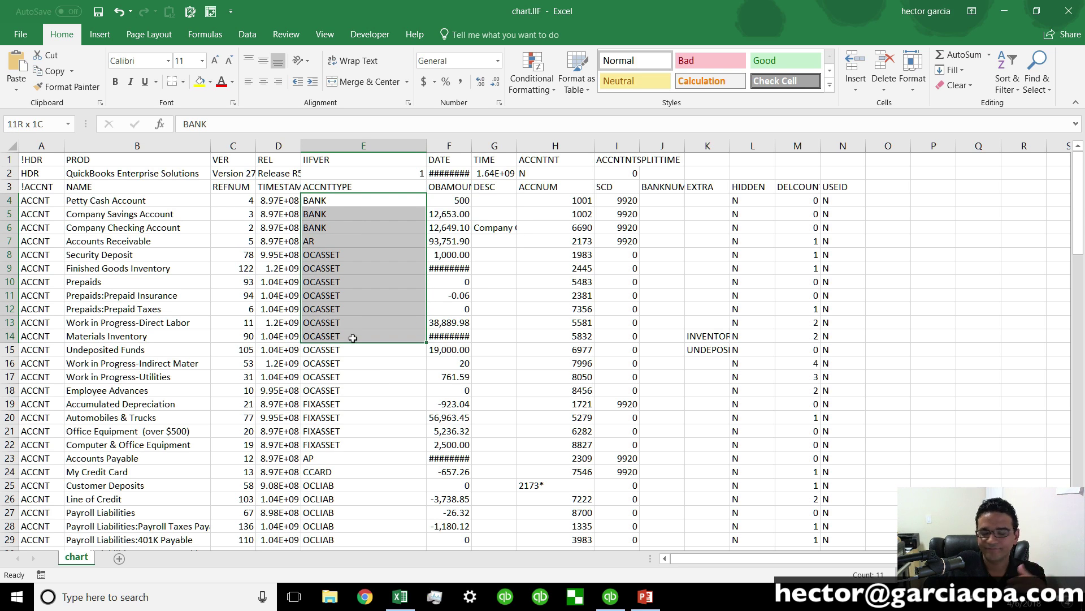
{"action": "left_click_drag", "start_coordinate": [353, 338], "coordinate": [353, 338]}
{"action": "left_click", "coordinate": [330, 207]}
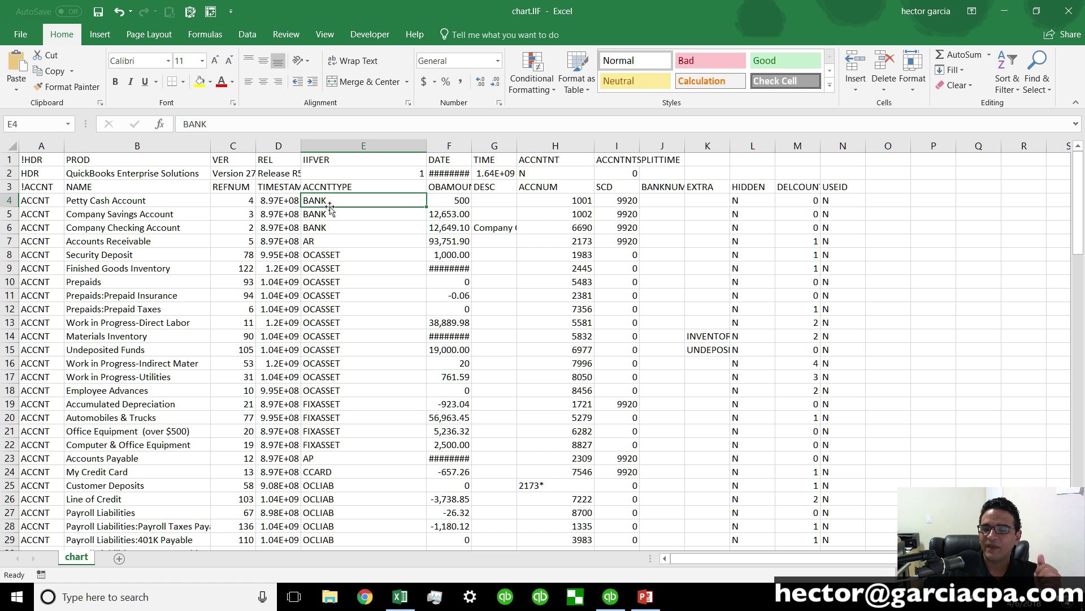
Step: Review the asset and liability types: AR, OCASSET, FIXASSET, AP, CCARD, OCLIAB, LTLIAB
{"action": "left_click", "coordinate": [330, 241]}
{"action": "left_click", "coordinate": [352, 255]}
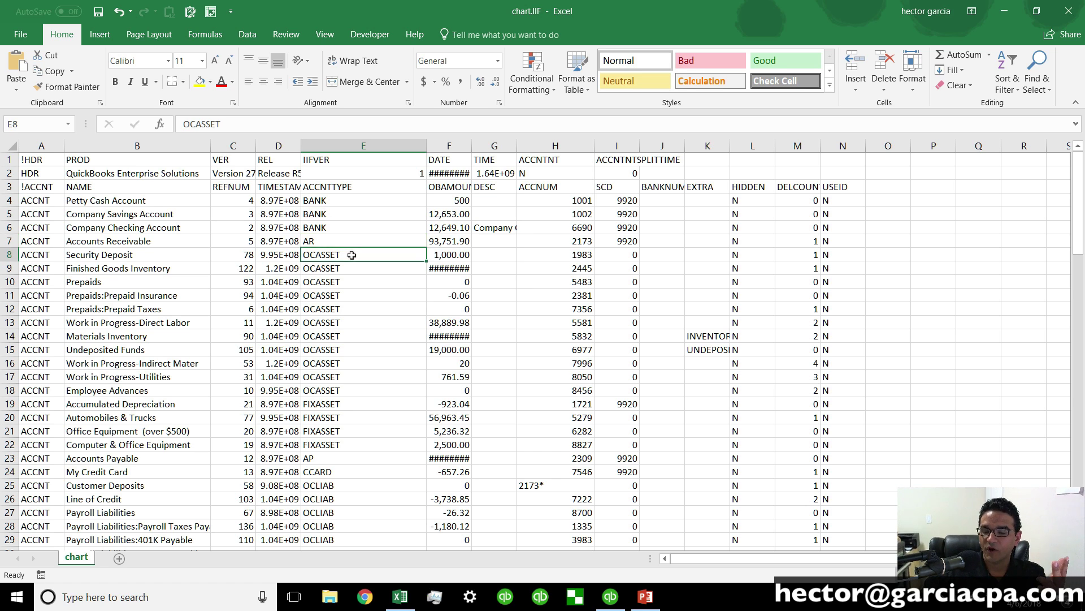
{"action": "left_click", "coordinate": [347, 403]}
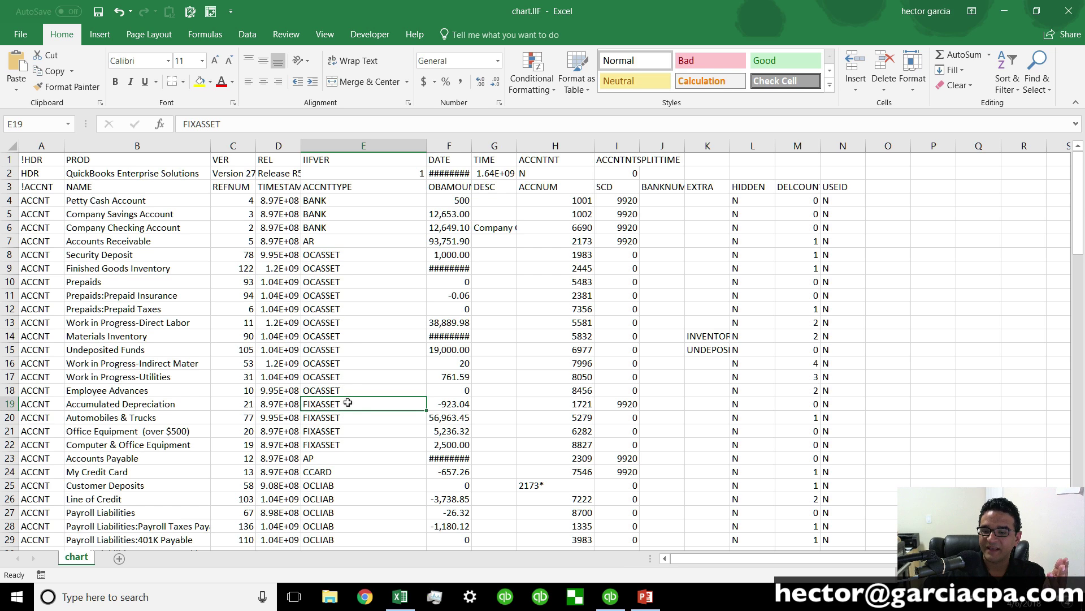
{"action": "left_click", "coordinate": [341, 445]}
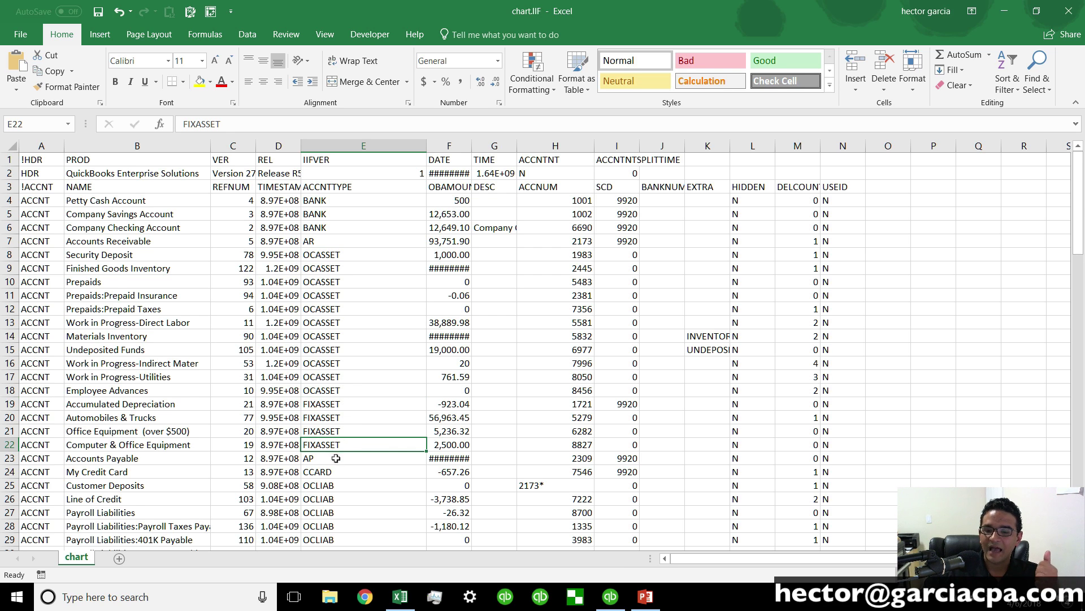
{"action": "left_click", "coordinate": [336, 458]}
{"action": "left_click", "coordinate": [336, 475]}
{"action": "scroll", "coordinate": [348, 474], "scroll_direction": "down", "scroll_amount": 1}
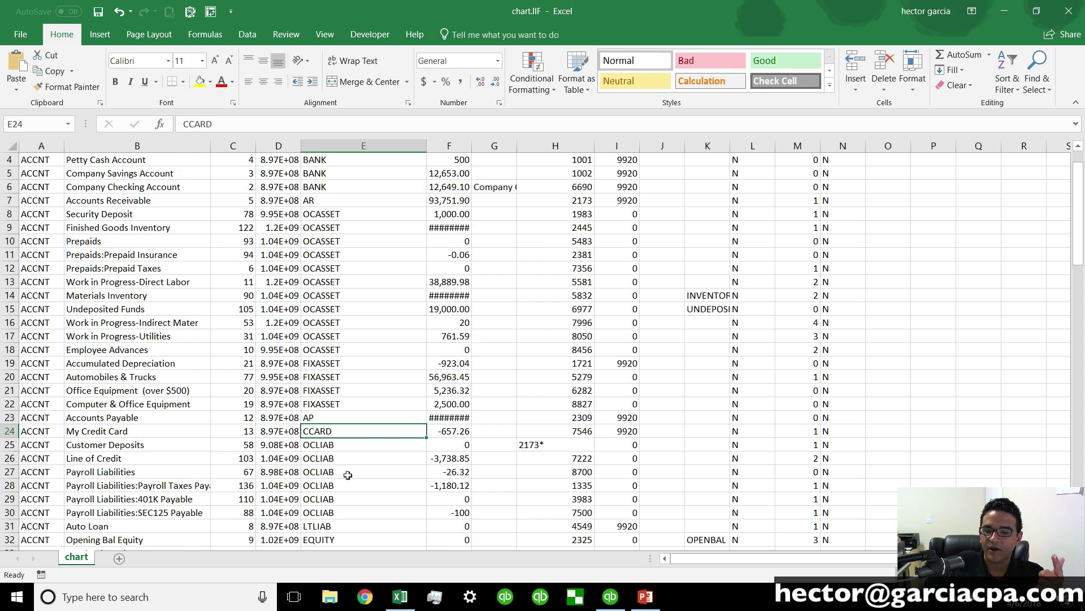
{"action": "scroll", "coordinate": [348, 475], "scroll_direction": "down", "scroll_amount": 1}
{"action": "left_click", "coordinate": [340, 444]}
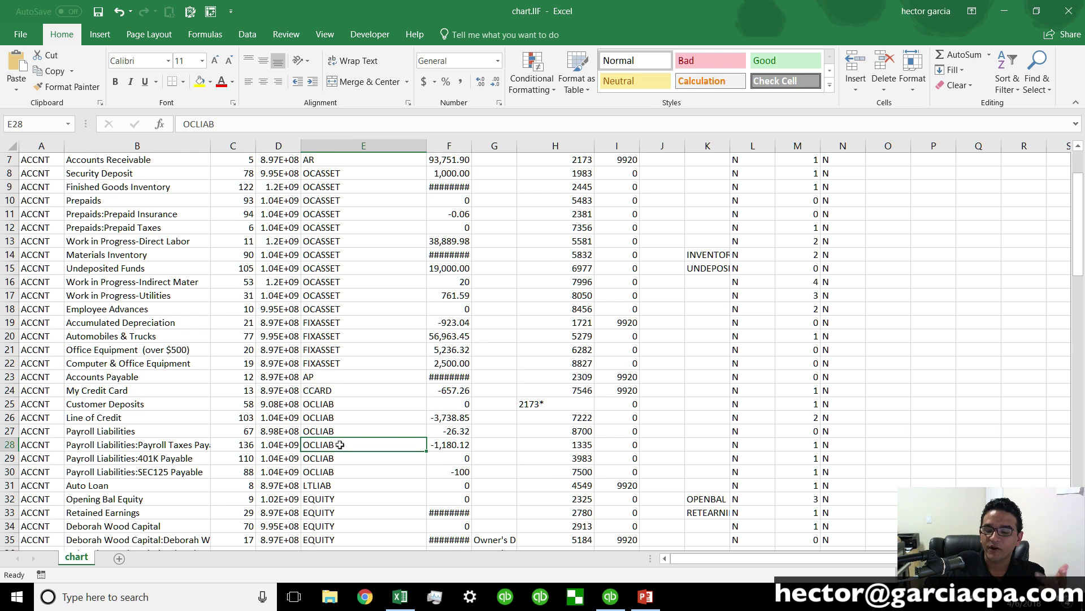
{"action": "left_click", "coordinate": [339, 485]}
Step: Review the EQUITY, INC, COGS, EXP, EXINC and EXEXP types down to row 105
{"action": "scroll", "coordinate": [339, 486], "scroll_direction": "down", "scroll_amount": 2}
{"action": "left_click", "coordinate": [338, 445]}
{"action": "scroll", "coordinate": [338, 444], "scroll_direction": "down", "scroll_amount": 4}
{"action": "left_click", "coordinate": [333, 359]}
{"action": "scroll", "coordinate": [332, 425], "scroll_direction": "down", "scroll_amount": 1}
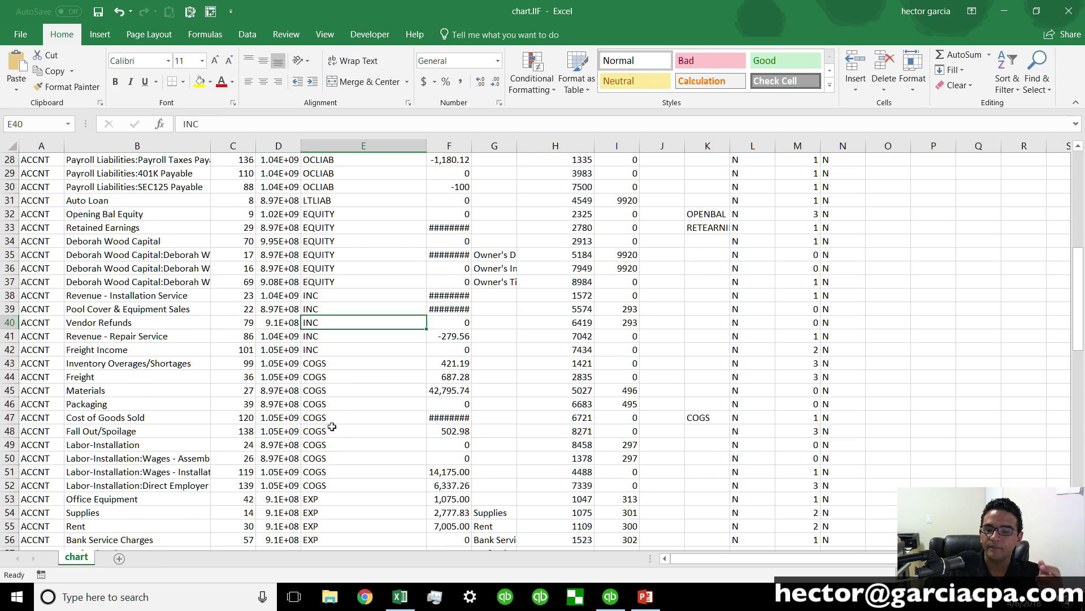
{"action": "left_click", "coordinate": [324, 364]}
{"action": "scroll", "coordinate": [337, 428], "scroll_direction": "down", "scroll_amount": 4}
{"action": "left_click", "coordinate": [337, 428]}
{"action": "scroll", "coordinate": [337, 428], "scroll_direction": "down", "scroll_amount": 17}
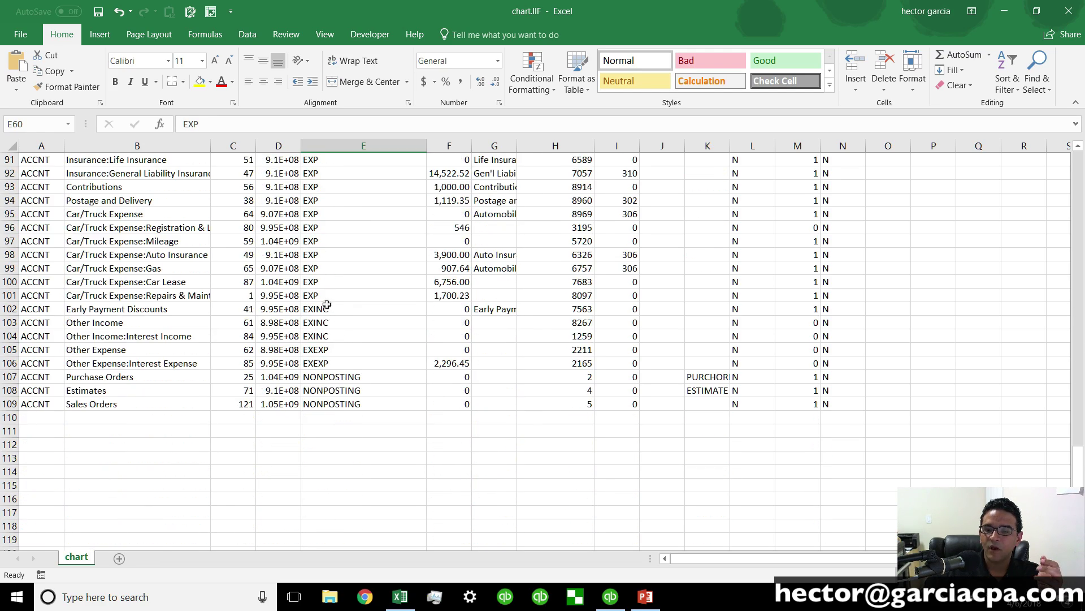
{"action": "left_click", "coordinate": [328, 308]}
{"action": "left_click", "coordinate": [336, 352]}
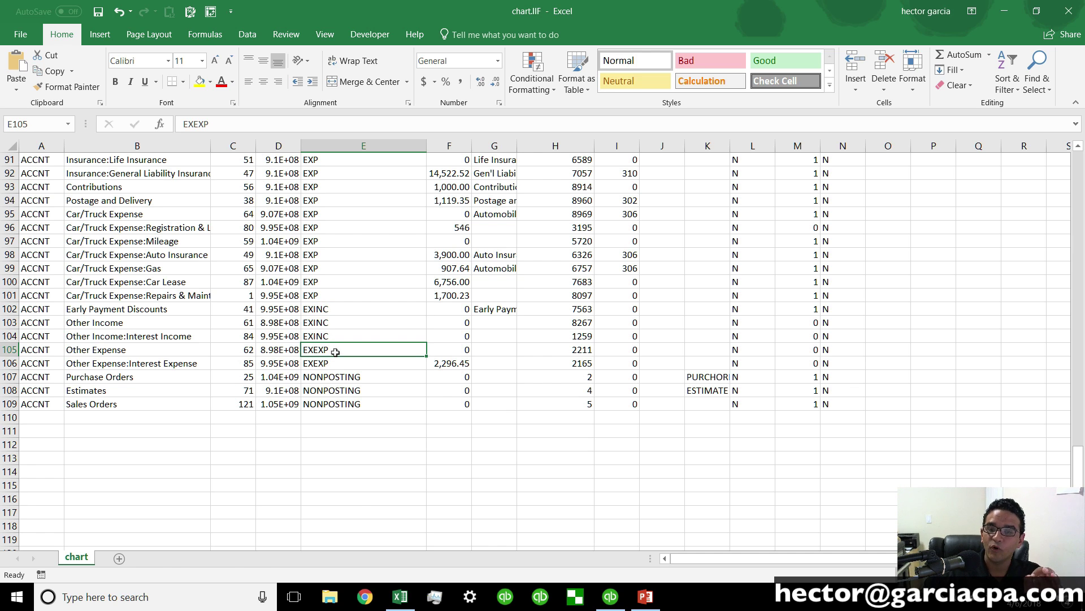
Step: In Chrome, highlight the Standard Chart of Accounts article's title and web address
{"action": "left_click", "coordinate": [365, 596]}
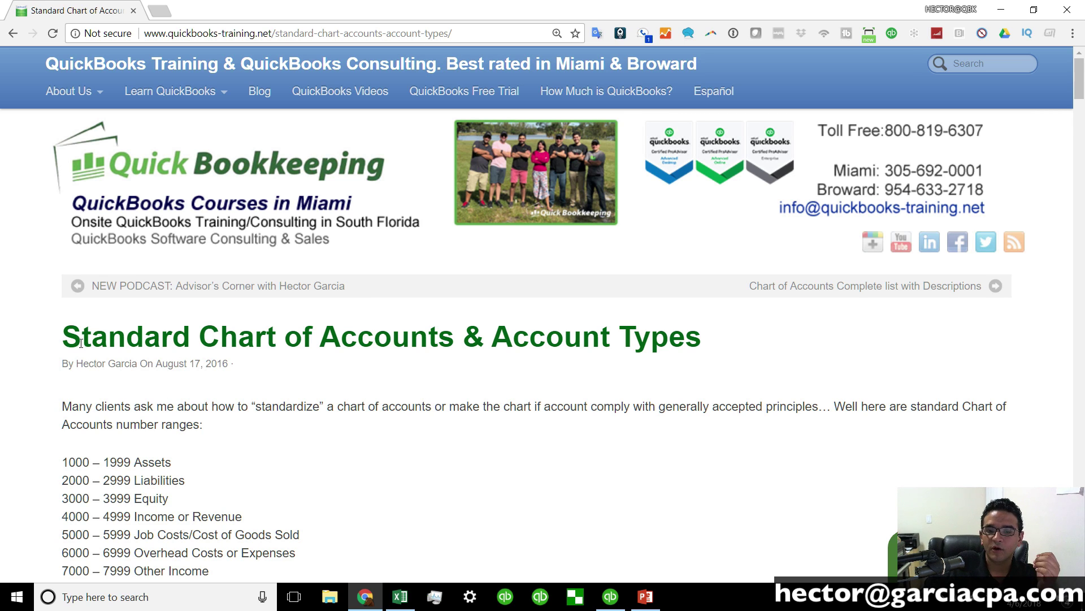
{"action": "left_click_drag", "start_coordinate": [68, 335], "coordinate": [712, 338]}
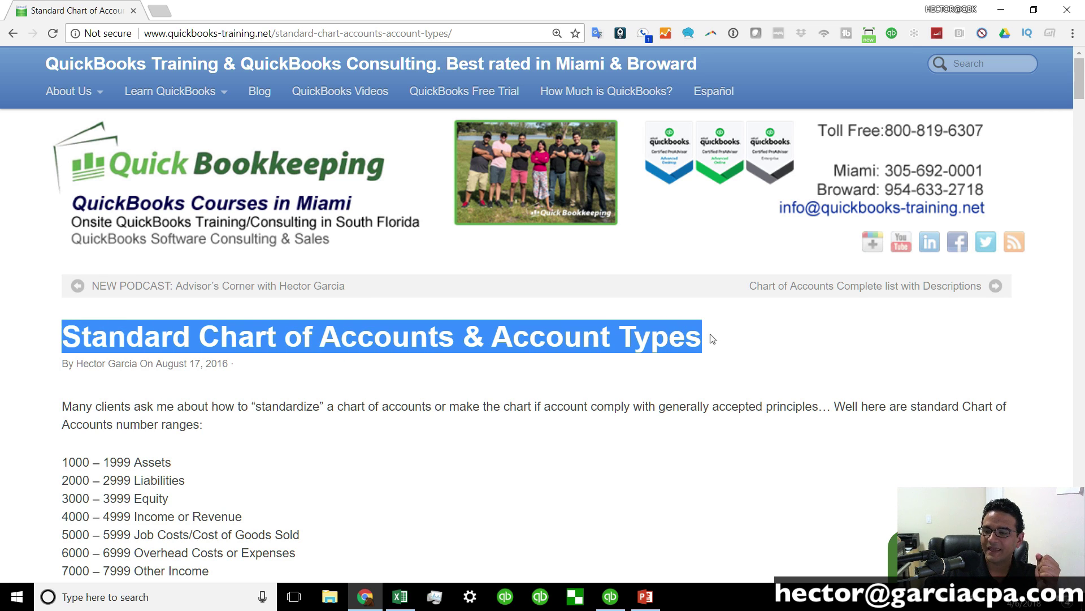
{"action": "left_click", "coordinate": [396, 34]}
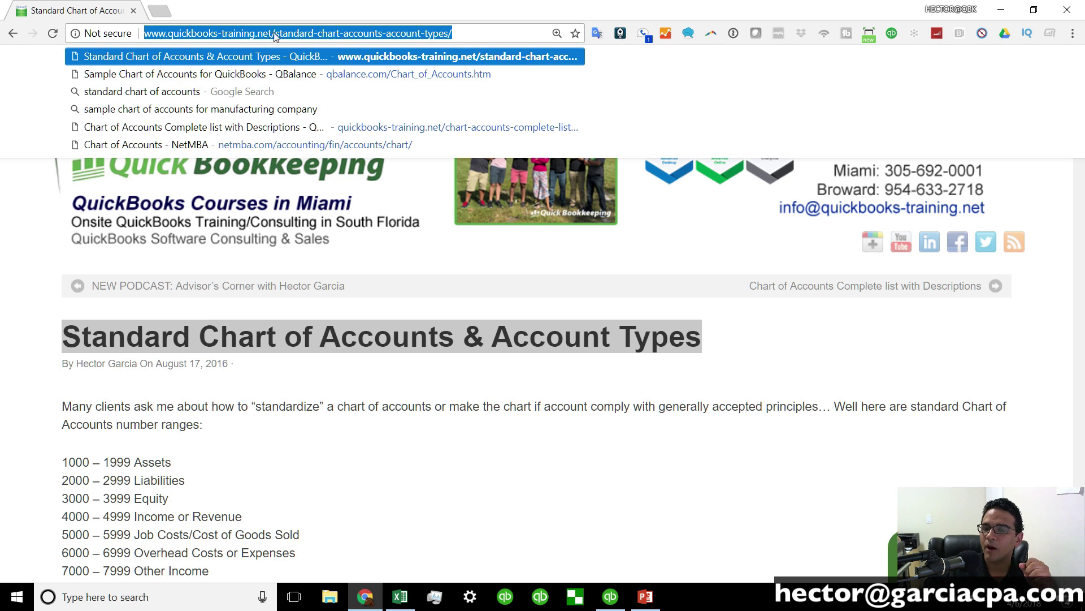
{"action": "left_click", "coordinate": [454, 411]}
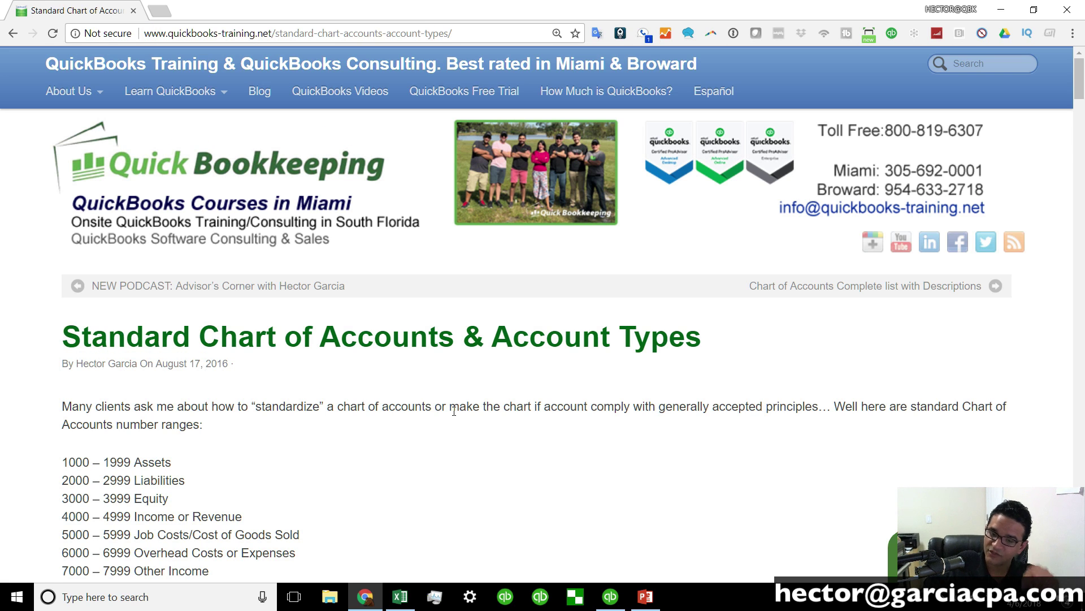
Step: Highlight all eight account number ranges together, then clear the highlight
{"action": "scroll", "coordinate": [406, 458], "scroll_direction": "down", "scroll_amount": 2}
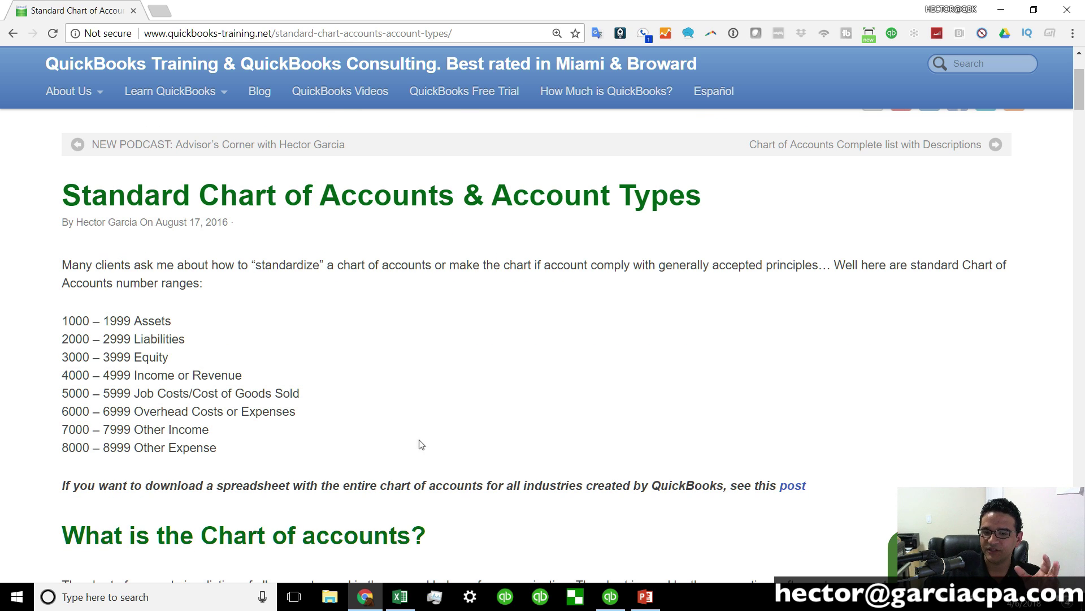
{"action": "left_click_drag", "start_coordinate": [62, 322], "coordinate": [238, 452]}
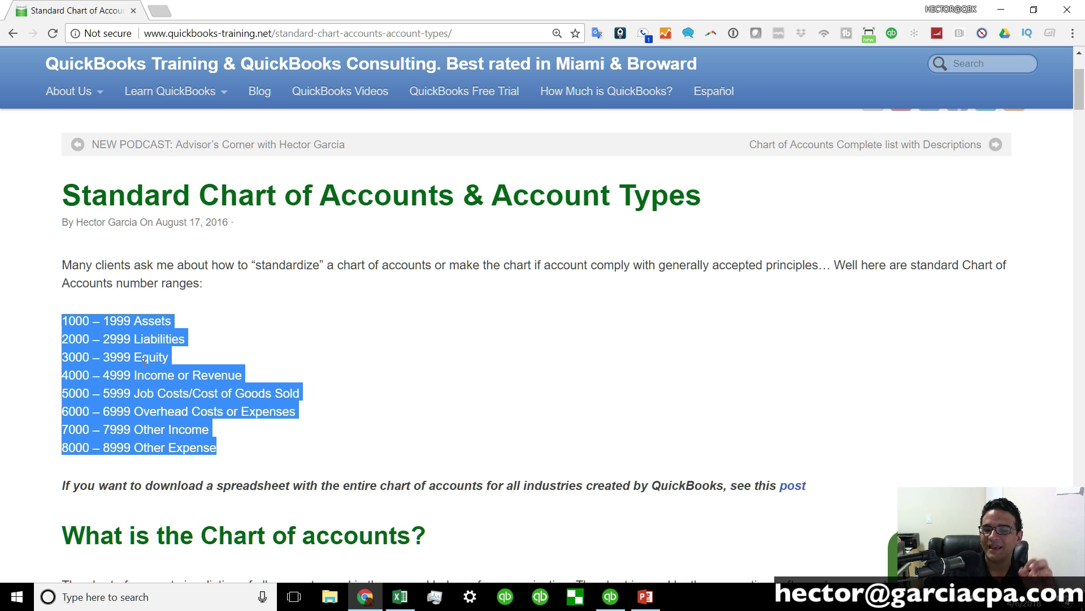
{"action": "left_click", "coordinate": [241, 316]}
Step: Highlight each range: 1000–1999 Assets, 2000s Liabilities, 3000s Equity, 4000s Income, COGS, Expenses
{"action": "scroll", "coordinate": [257, 342], "scroll_direction": "down", "scroll_amount": 2}
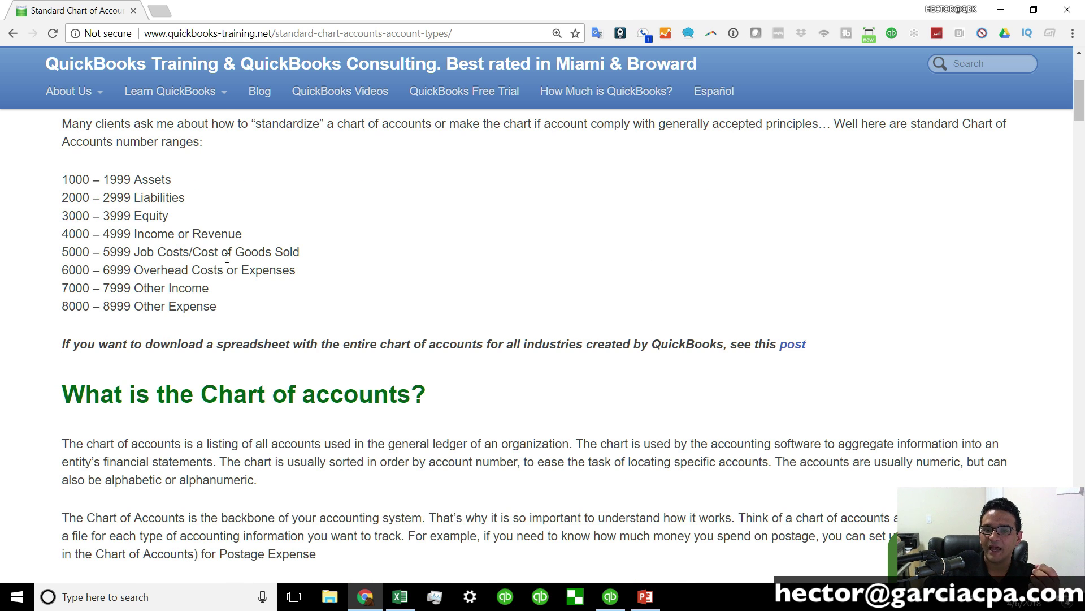
{"action": "left_click_drag", "start_coordinate": [173, 181], "coordinate": [45, 189]}
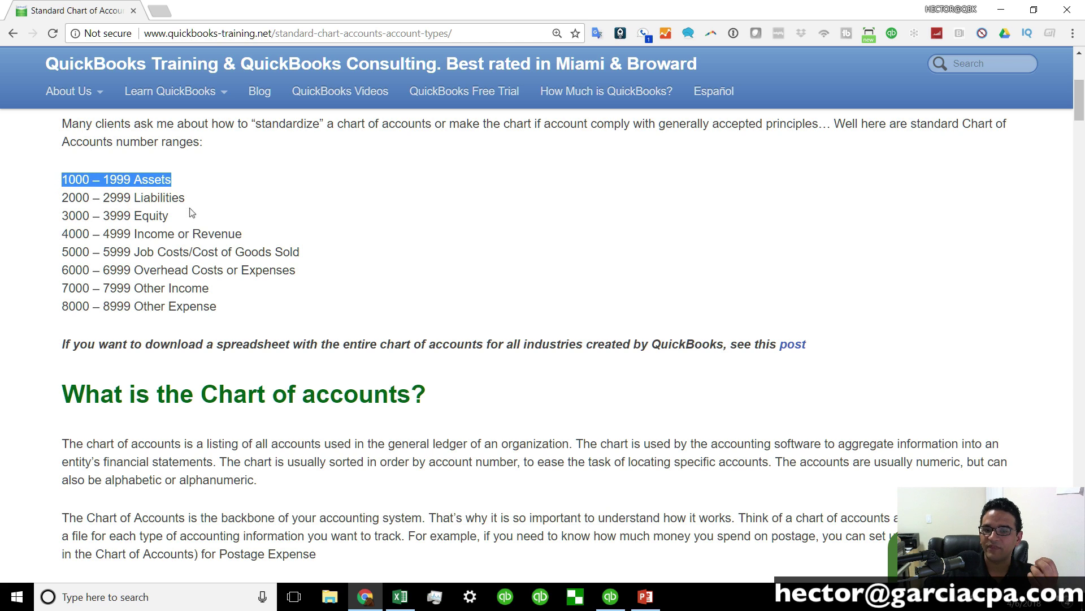
{"action": "left_click_drag", "start_coordinate": [185, 198], "coordinate": [57, 207]}
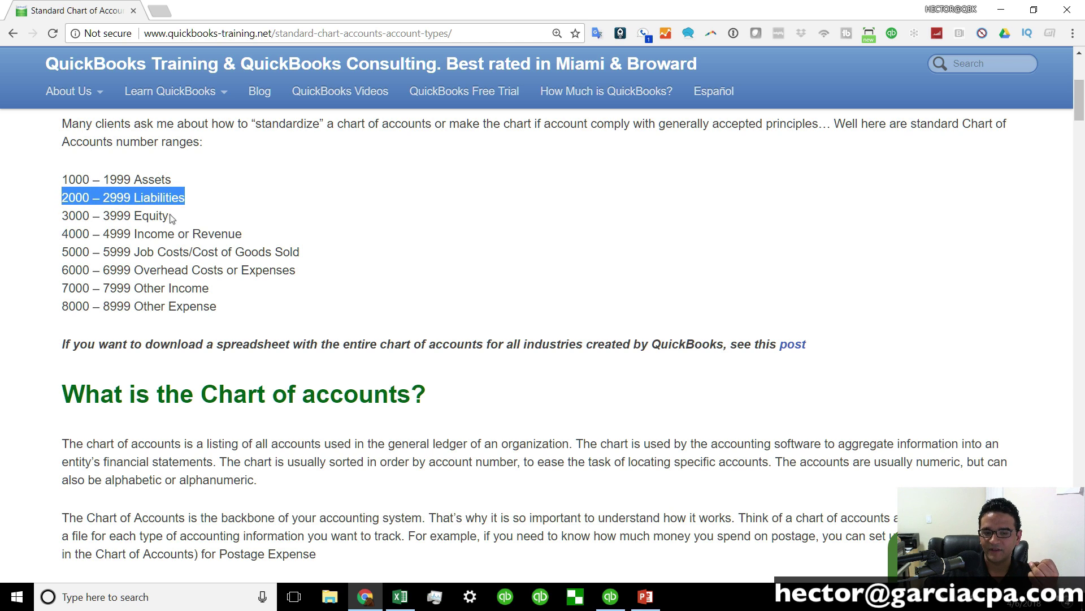
{"action": "left_click_drag", "start_coordinate": [172, 219], "coordinate": [47, 220]}
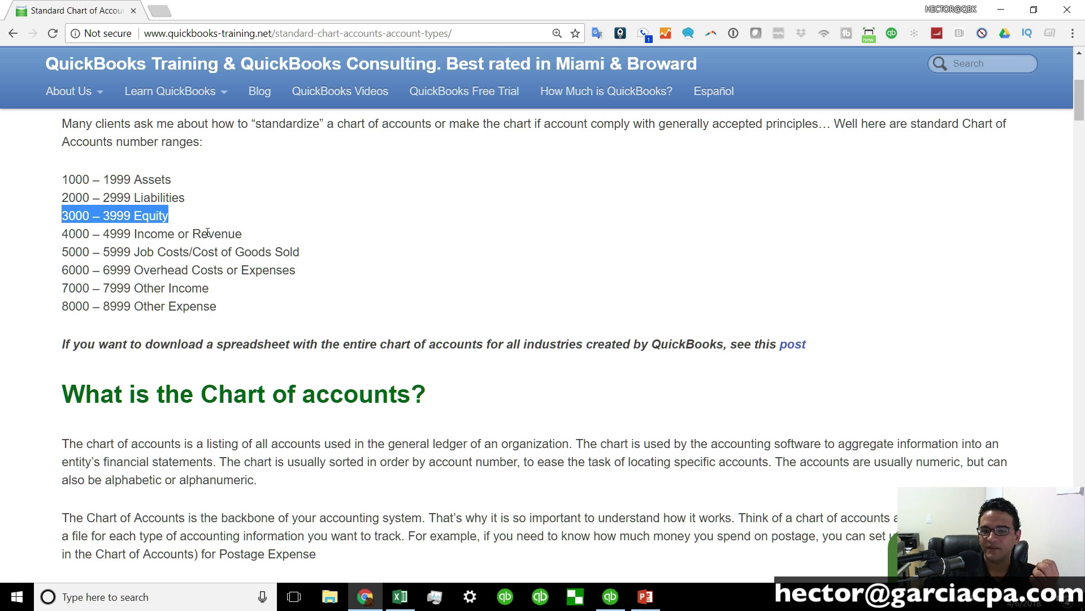
{"action": "left_click_drag", "start_coordinate": [256, 237], "coordinate": [57, 240]}
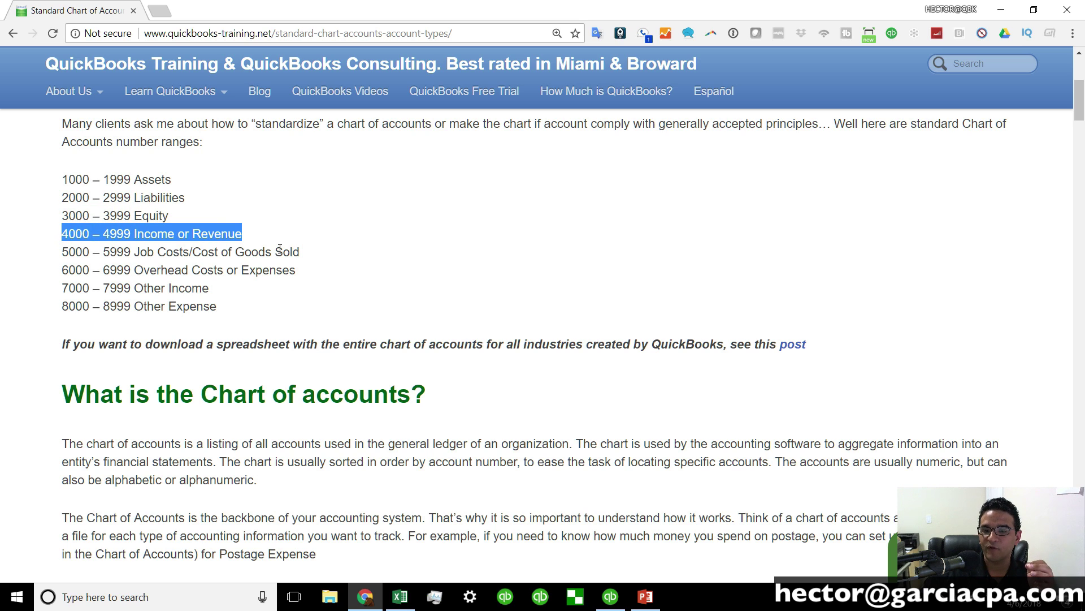
{"action": "left_click_drag", "start_coordinate": [308, 254], "coordinate": [57, 257]}
{"action": "left_click_drag", "start_coordinate": [322, 273], "coordinate": [48, 310]}
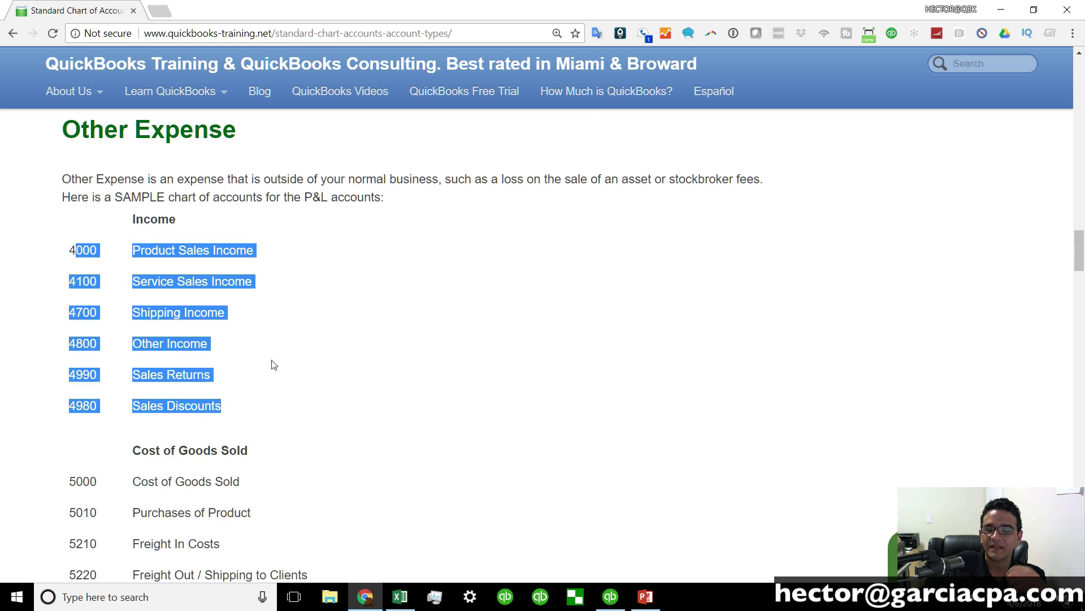
Step: Scroll down through the sample numbered P&L chart of accounts
{"action": "scroll", "coordinate": [272, 364], "scroll_direction": "down", "scroll_amount": 1}
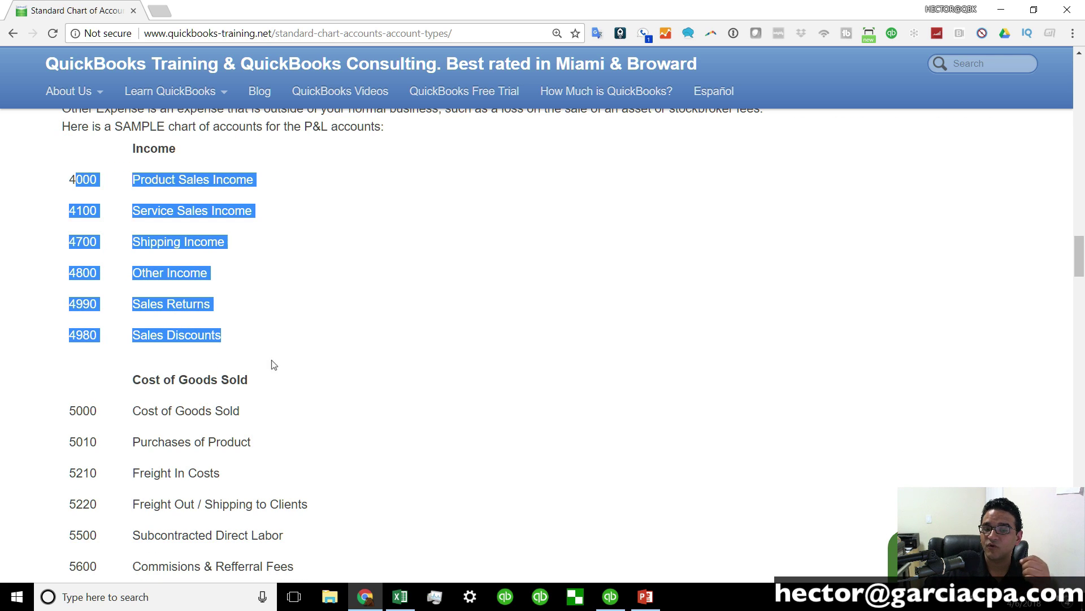
{"action": "left_click", "coordinate": [303, 360]}
{"action": "scroll", "coordinate": [218, 380], "scroll_direction": "down", "scroll_amount": 5}
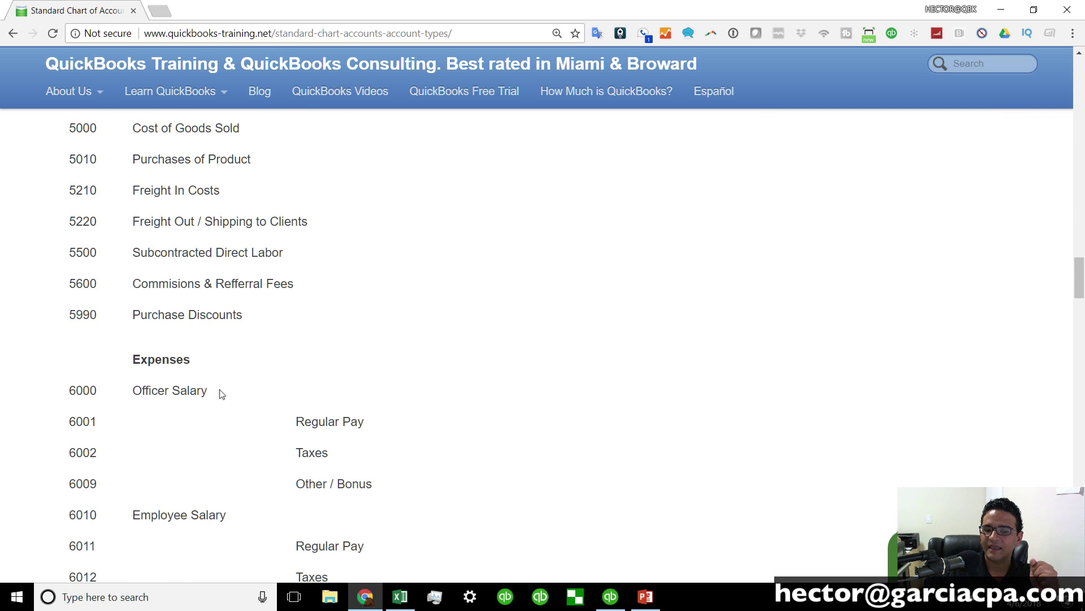
{"action": "scroll", "coordinate": [229, 370], "scroll_direction": "down", "scroll_amount": 1}
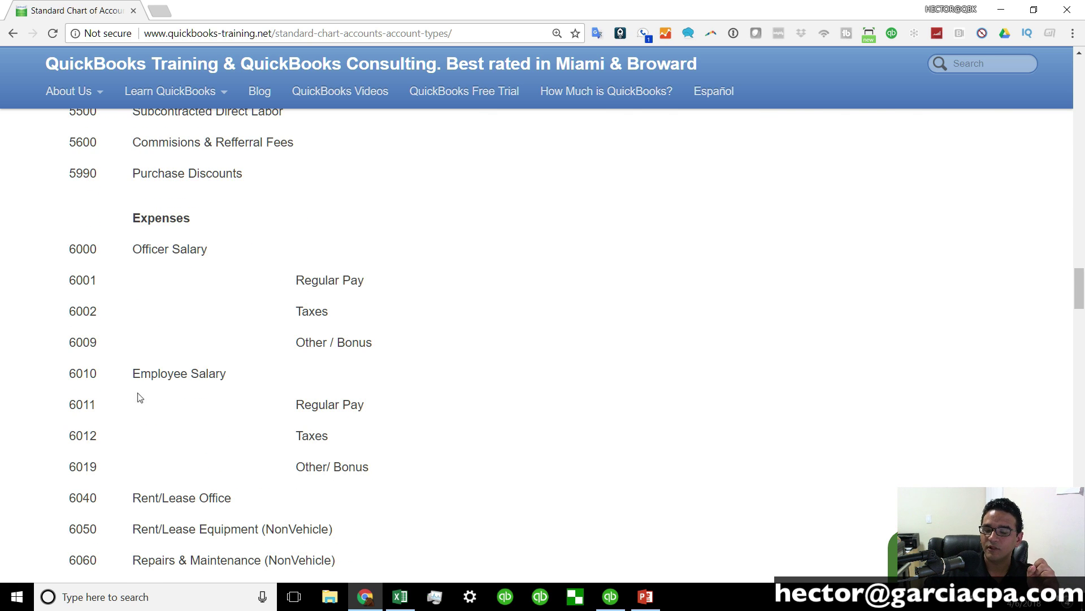
Step: Back in chart.IIF, review the bank and asset account types in column E
{"action": "left_click", "coordinate": [400, 597]}
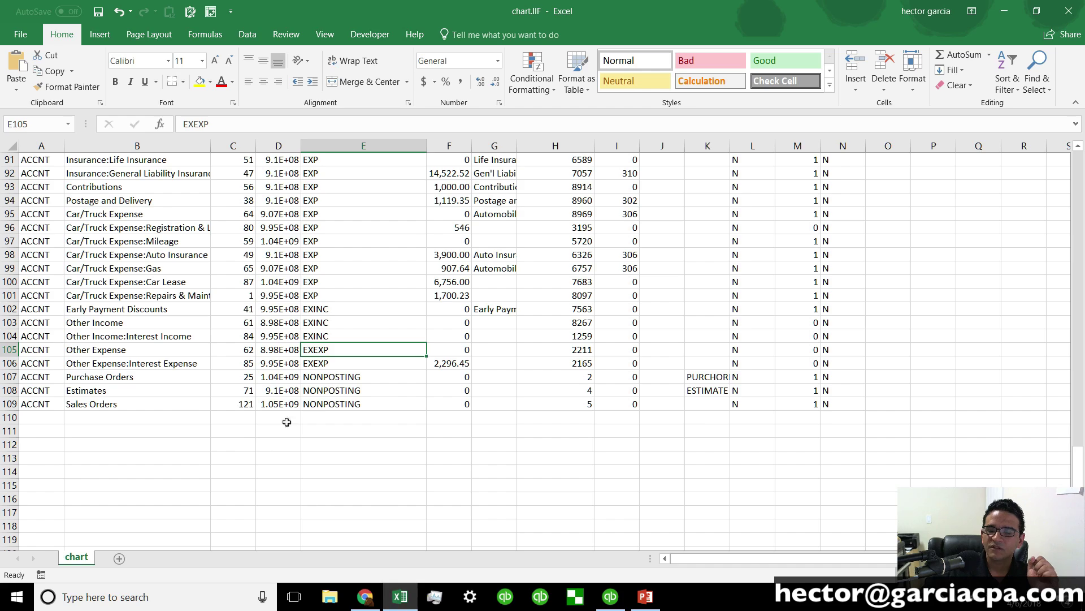
{"action": "scroll", "coordinate": [379, 348], "scroll_direction": "up", "scroll_amount": 20}
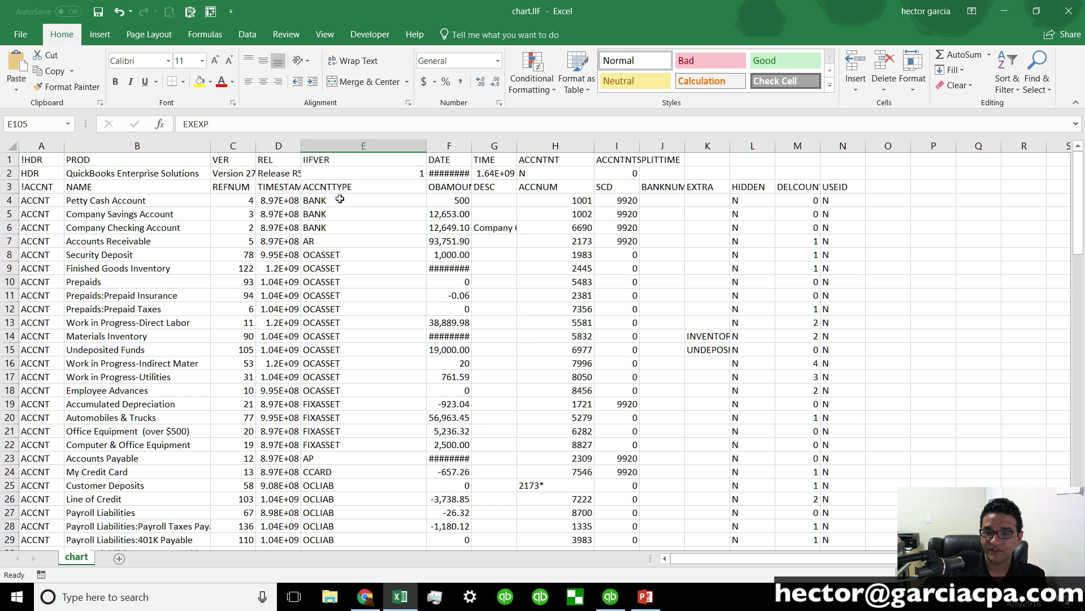
{"action": "left_click_drag", "start_coordinate": [344, 199], "coordinate": [342, 447]}
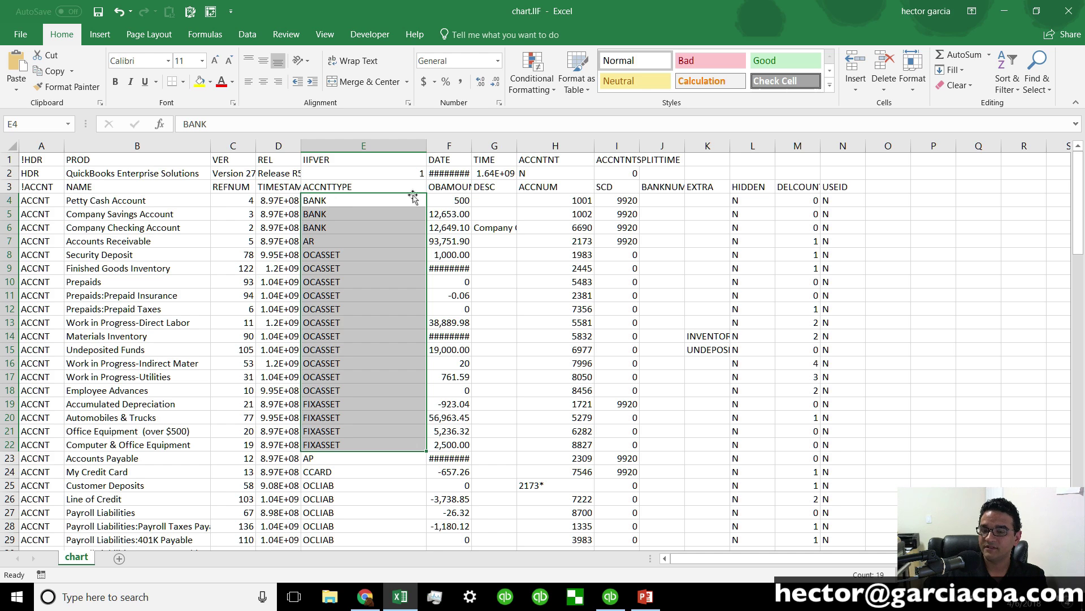
Step: Enter 1001 and 1002 in H4:H5 and fill the series down to H22
{"action": "left_click", "coordinate": [556, 199]}
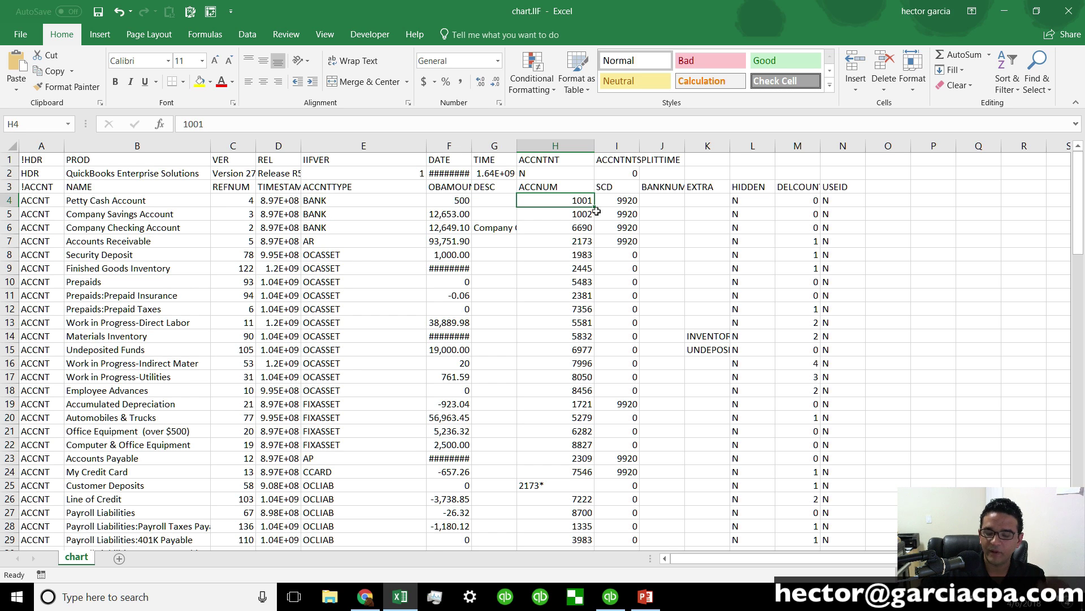
{"action": "type", "text": "1001"}
{"action": "left_click", "coordinate": [568, 212]}
{"action": "type", "text": "1002"}
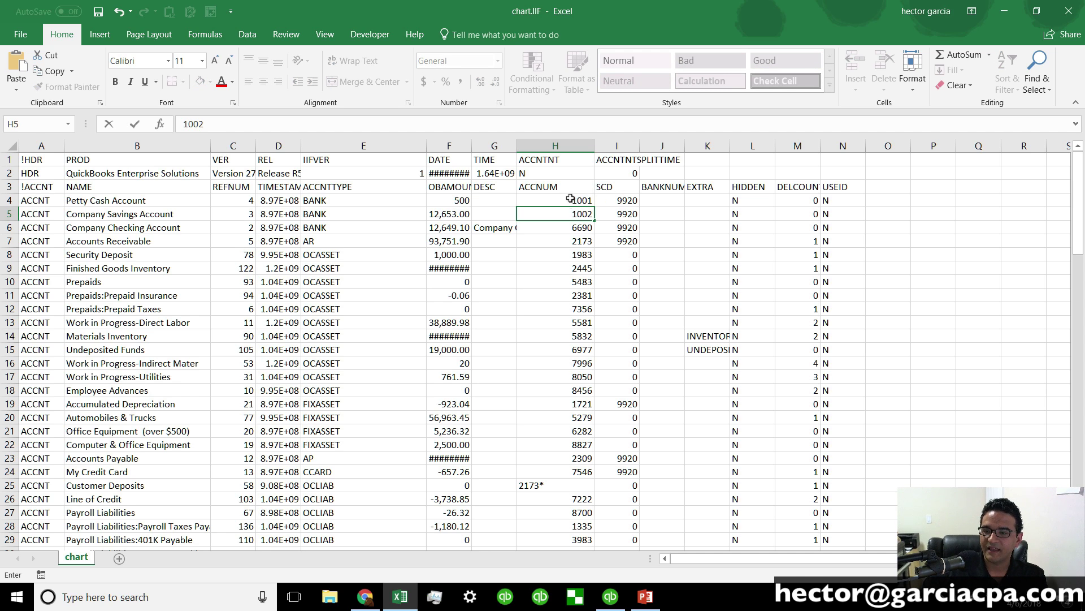
{"action": "left_click_drag", "start_coordinate": [570, 203], "coordinate": [585, 447]}
{"action": "left_click", "coordinate": [568, 363]}
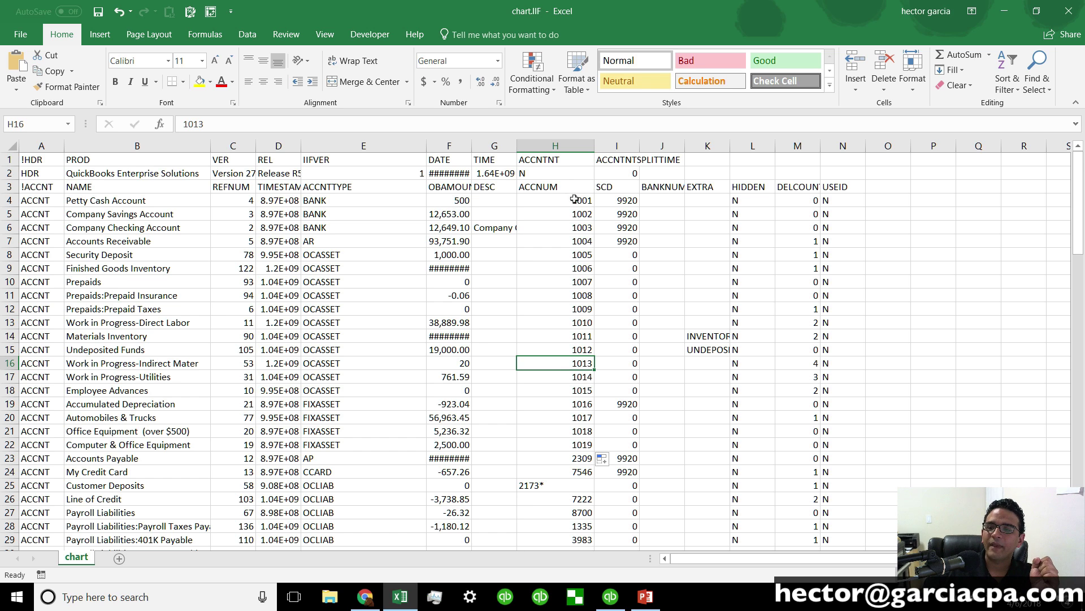
Step: Change Accounts Receivable's number in H7 to 1201
{"action": "left_click_drag", "start_coordinate": [580, 200], "coordinate": [581, 238]}
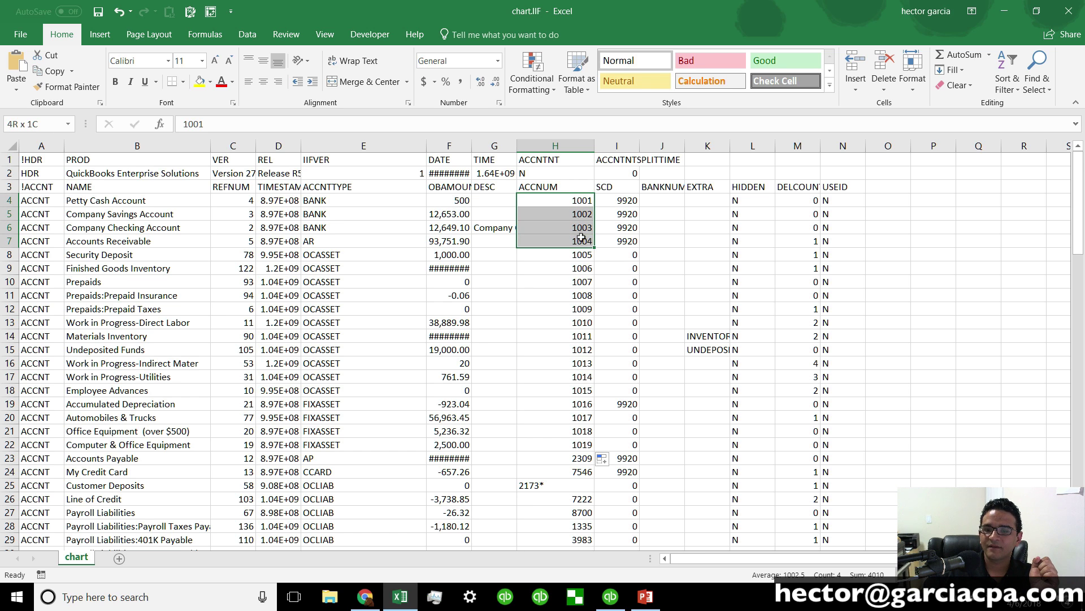
{"action": "left_click", "coordinate": [588, 239]}
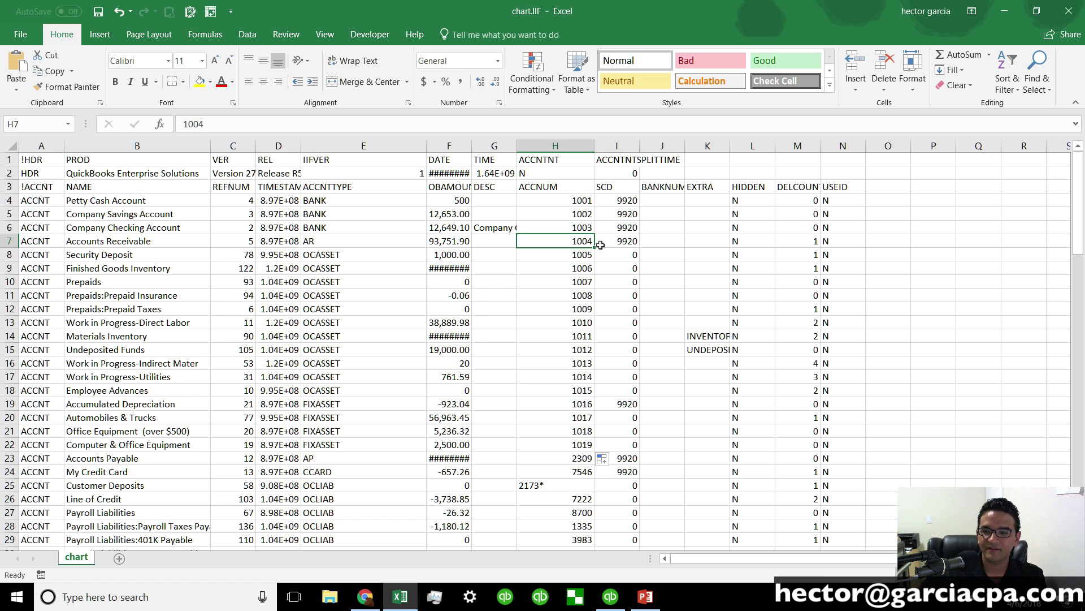
{"action": "key", "text": "super+plus"}
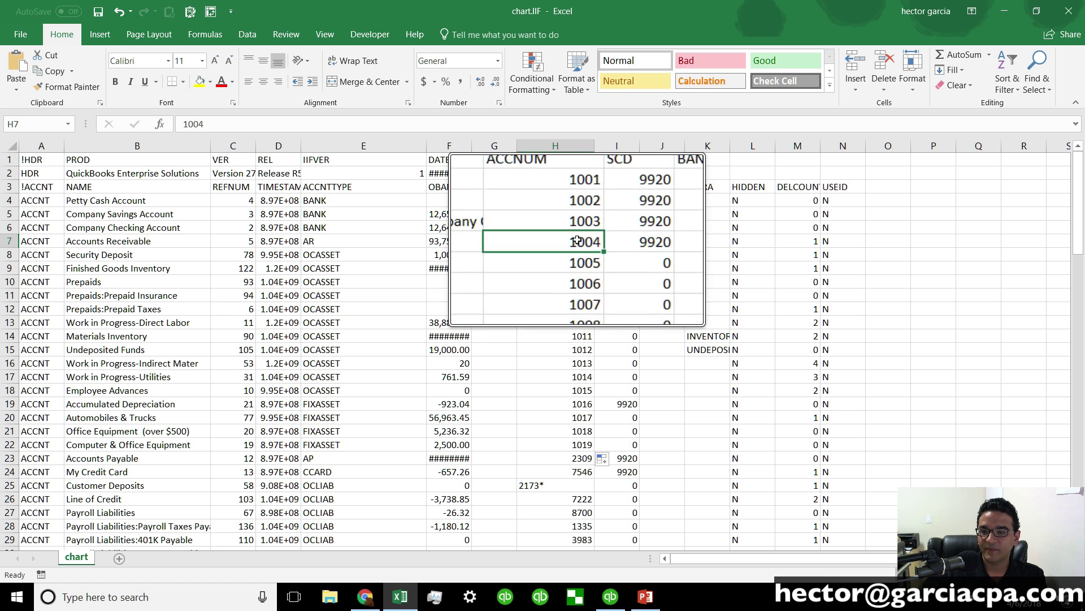
{"action": "key", "text": "super+Escape"}
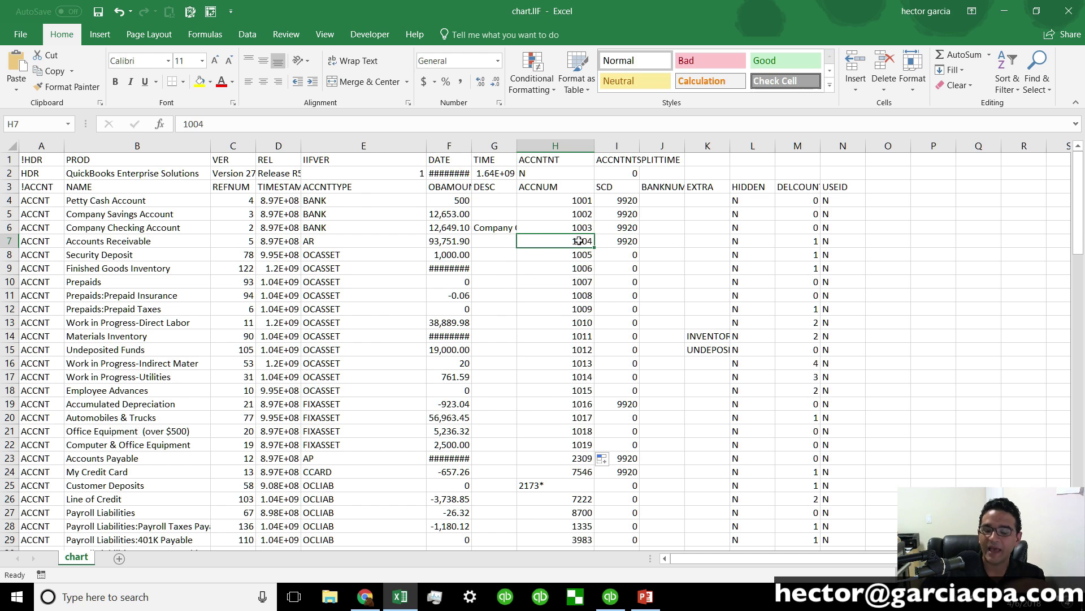
{"action": "type", "text": "1201"}
{"action": "key", "text": "Return"}
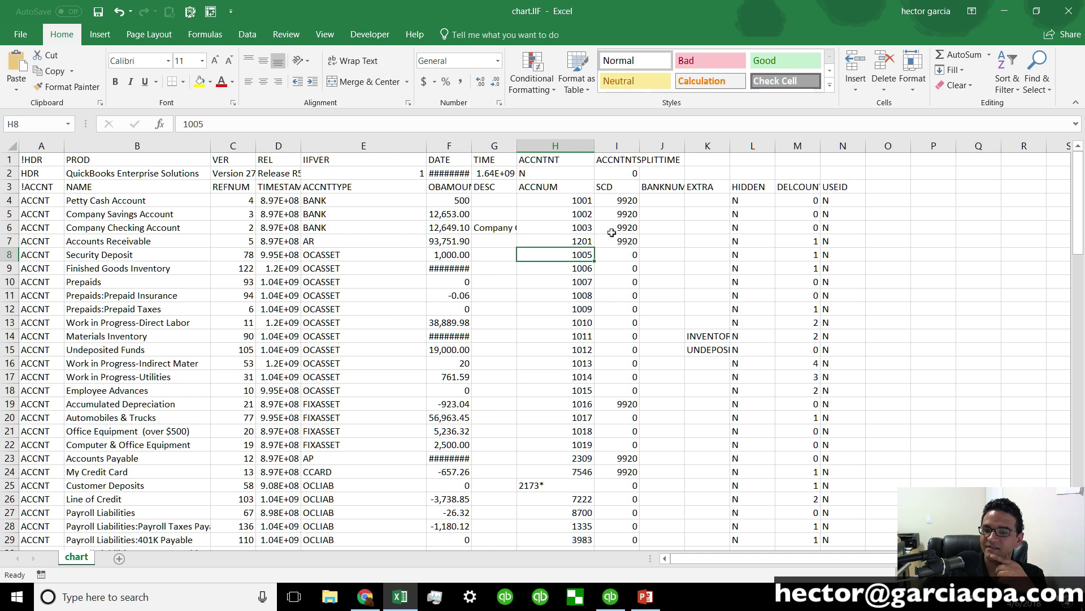
Step: Number the other current assets 1301, 1302 and fill through 1311 in H18
{"action": "left_click_drag", "start_coordinate": [332, 258], "coordinate": [337, 394]}
{"action": "left_click", "coordinate": [580, 255]}
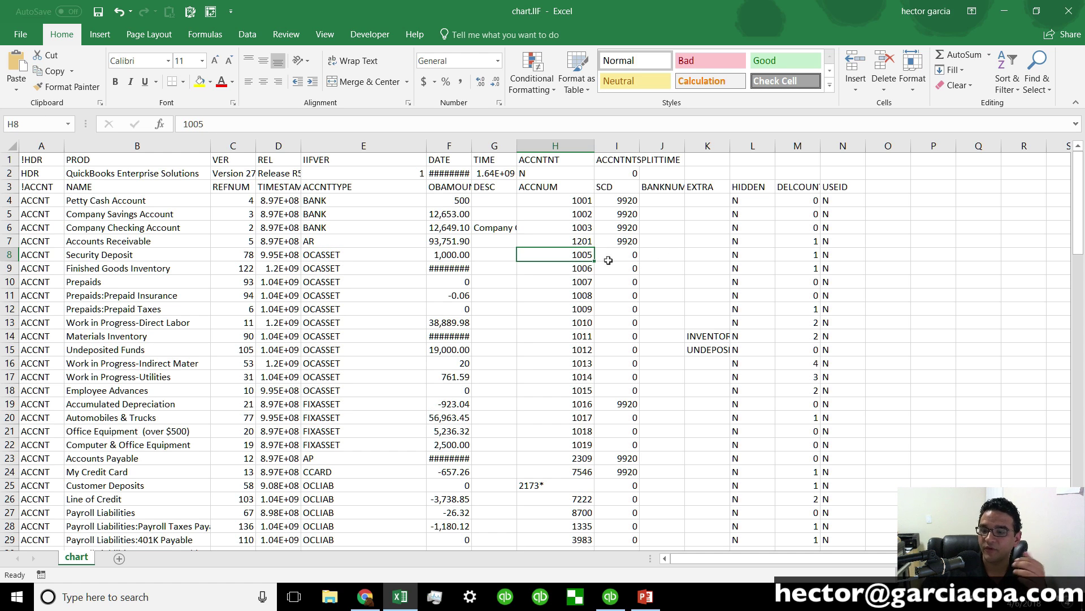
{"action": "type", "text": "1301"}
{"action": "key", "text": "Return"}
{"action": "type", "text": "1302"}
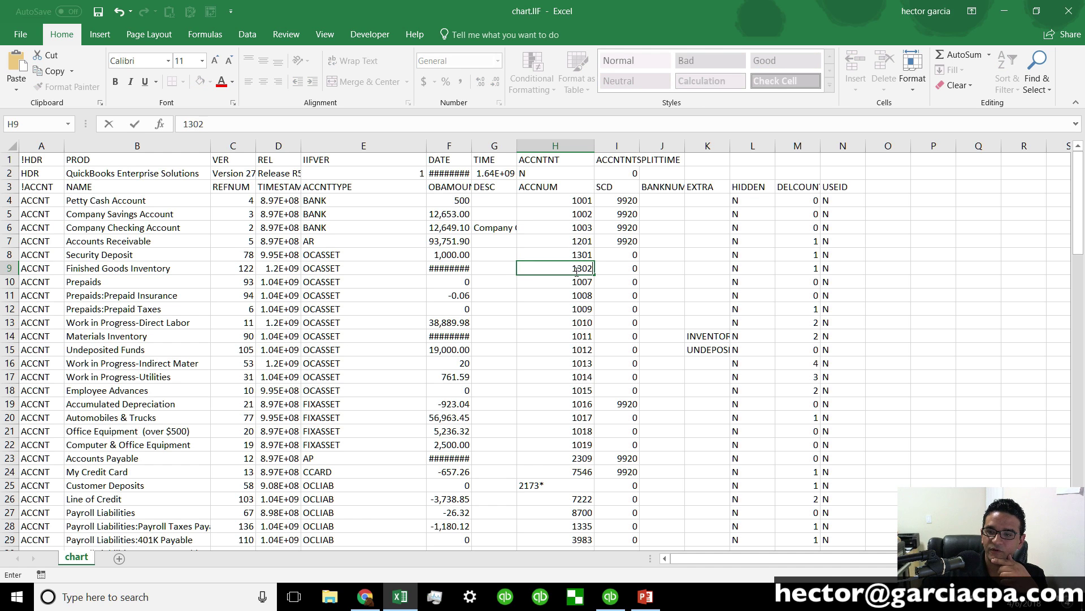
{"action": "key", "text": "Return"}
{"action": "type", "text": "."}
{"action": "left_click_drag", "start_coordinate": [582, 254], "coordinate": [585, 395]}
{"action": "left_click", "coordinate": [585, 404]}
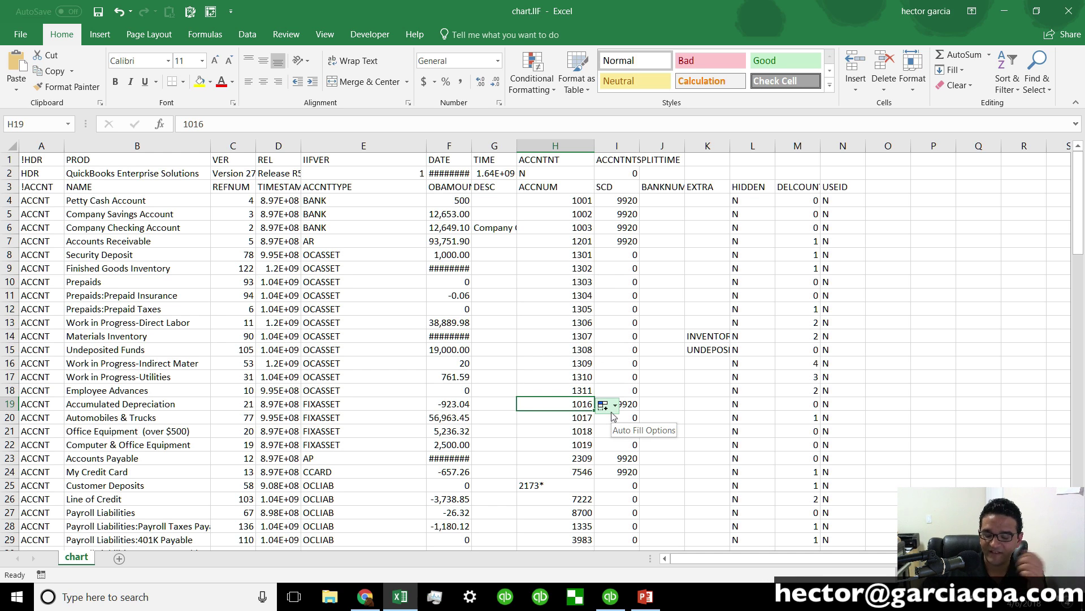
Step: Number the fixed assets 1401, 1402 and fill through 1404 in H22
{"action": "type", "text": "1401"}
{"action": "key", "text": "Return"}
{"action": "type", "text": "1402"}
{"action": "key", "text": "Return"}
{"action": "left_click_drag", "start_coordinate": [576, 403], "coordinate": [592, 447]}
{"action": "left_click", "coordinate": [536, 387]}
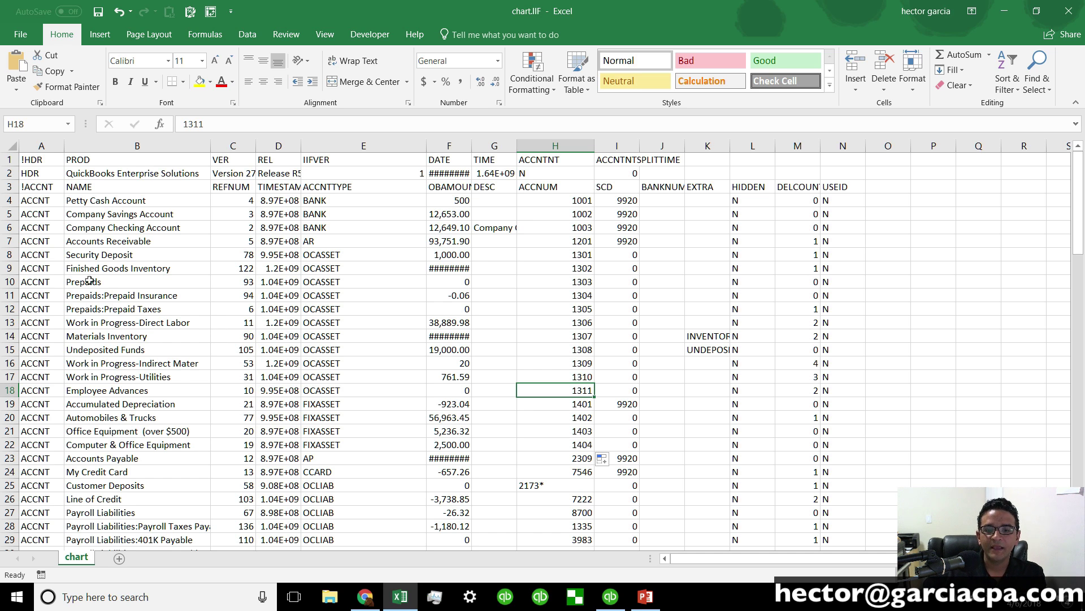
{"action": "key", "text": "super+plus"}
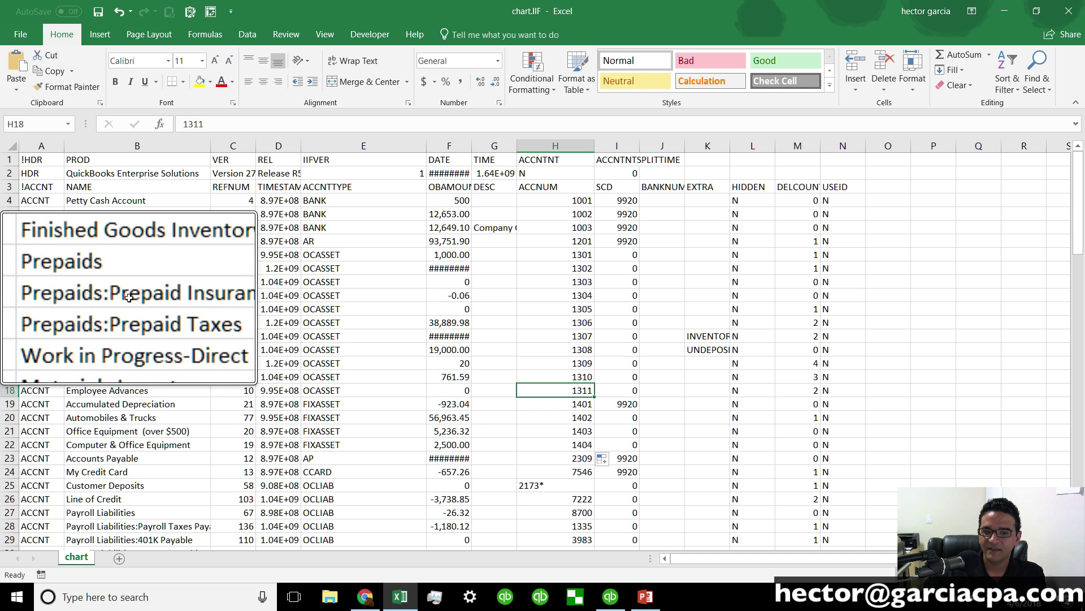
Step: Set H10:H12 to 1310 for Prepaids, 1311 for Prepaid Insurance, 1312 for Prepaid Taxes
{"action": "left_click", "coordinate": [578, 282]}
{"action": "left_click_drag", "start_coordinate": [583, 282], "coordinate": [583, 309]}
{"action": "left_click", "coordinate": [575, 284]}
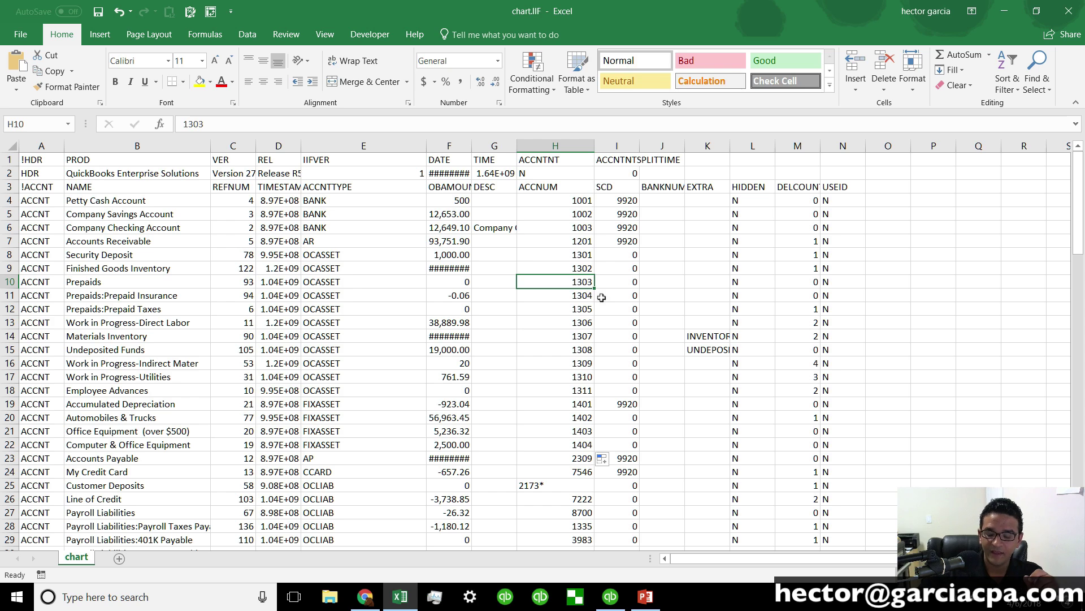
{"action": "type", "text": "12"}
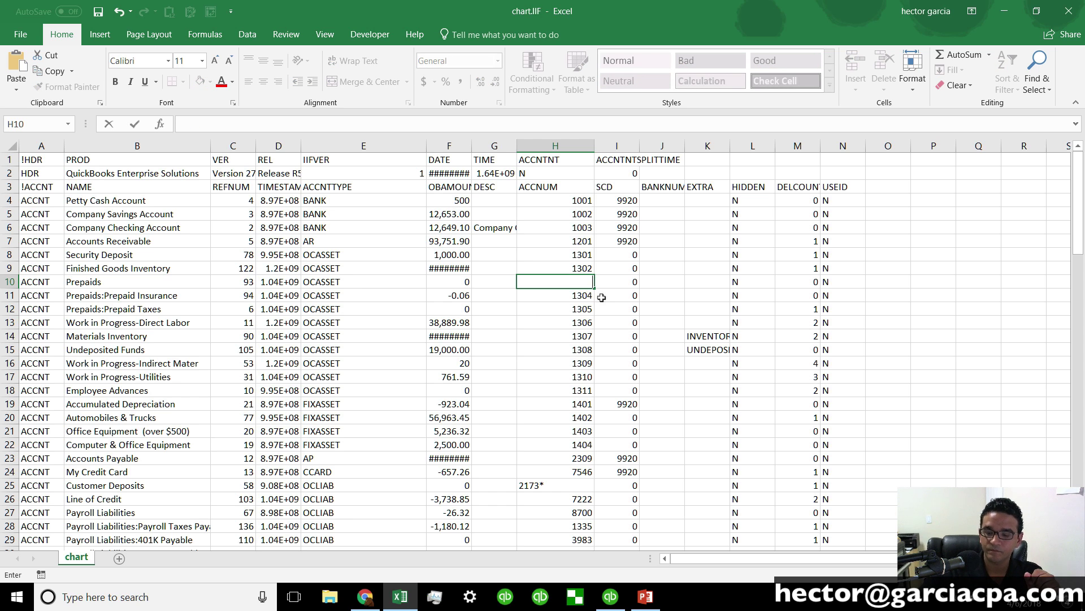
{"action": "type", "text": "10"}
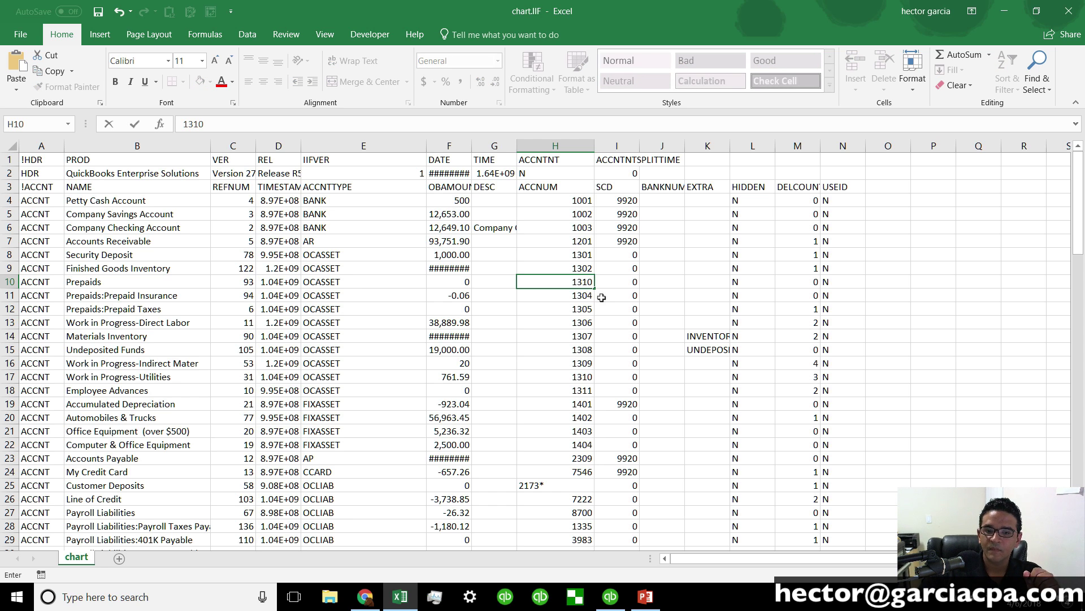
{"action": "key", "text": "Return"}
{"action": "type", "text": "13"}
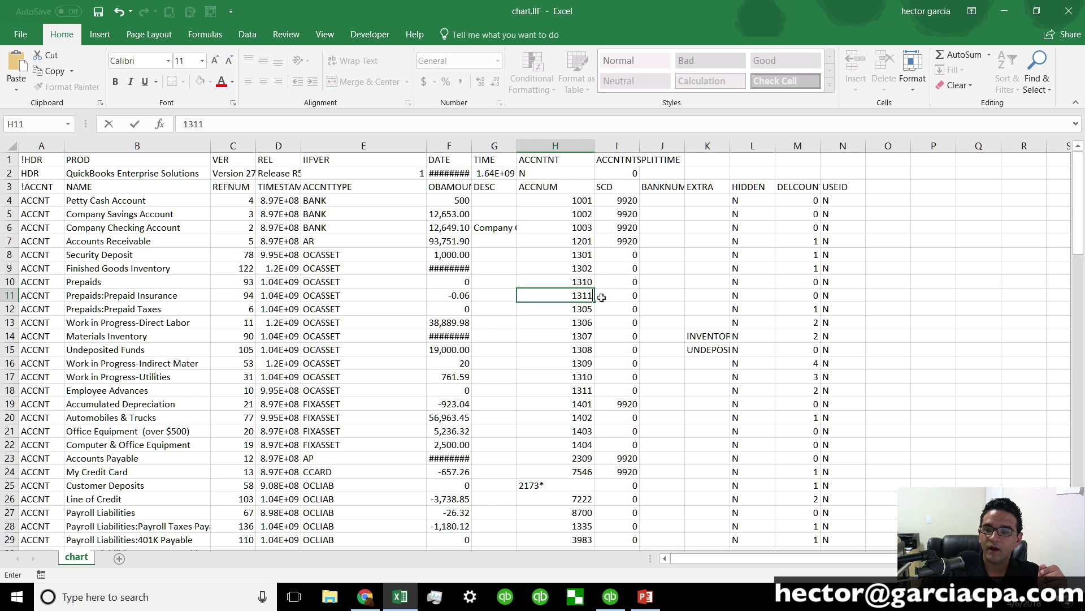
{"action": "key", "text": "Return"}
{"action": "type", "text": "1312"}
{"action": "key", "text": "Return"}
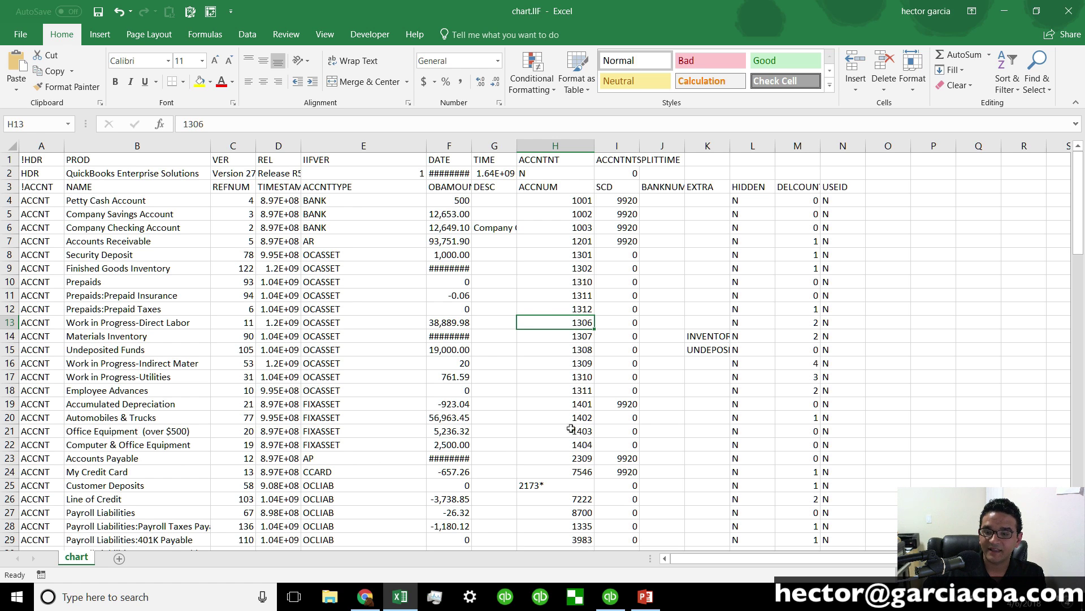
Step: Number Accounts Payable 2101, My Credit Card 2201, Customer Deposits 2301 and Line of Credit 2302
{"action": "left_click_drag", "start_coordinate": [585, 402], "coordinate": [583, 446]}
{"action": "scroll", "coordinate": [583, 446], "scroll_direction": "down", "scroll_amount": 1}
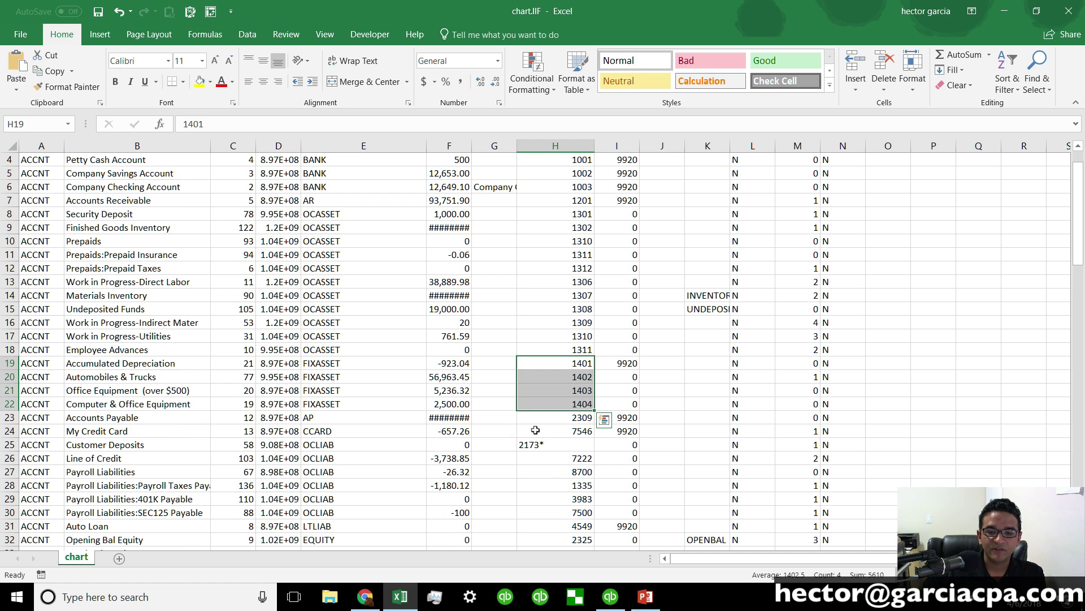
{"action": "left_click", "coordinate": [570, 419]}
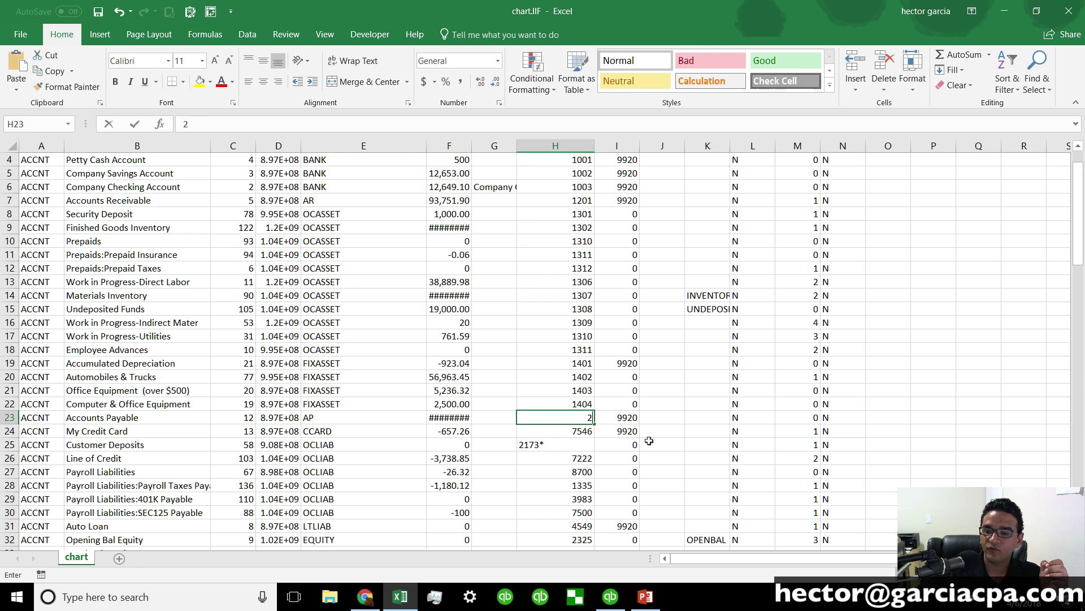
{"action": "type", "text": "2101"}
{"action": "key", "text": "Return"}
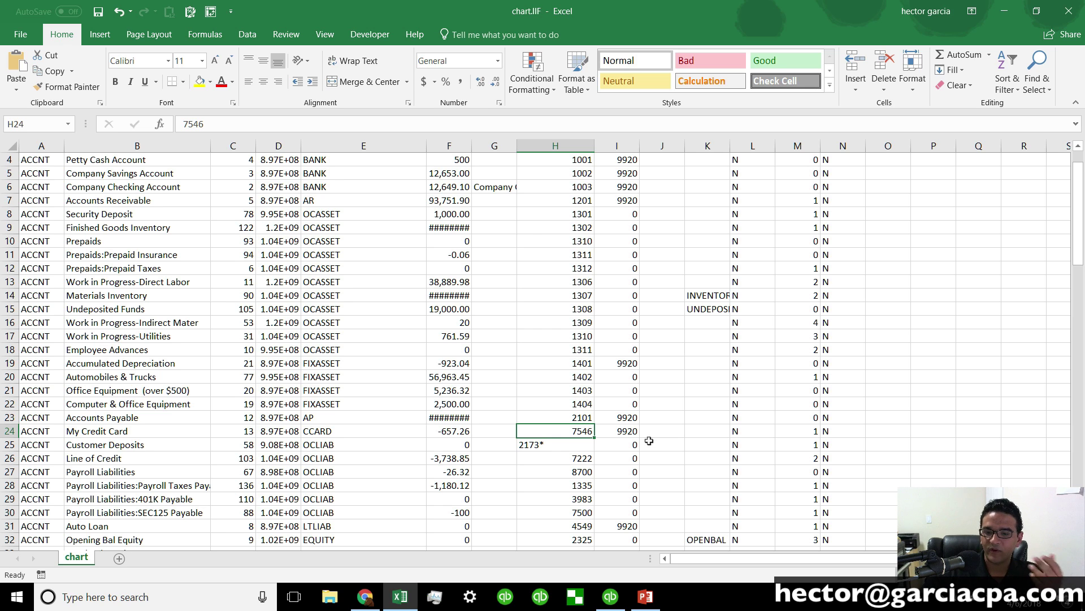
{"action": "type", "text": "2201"}
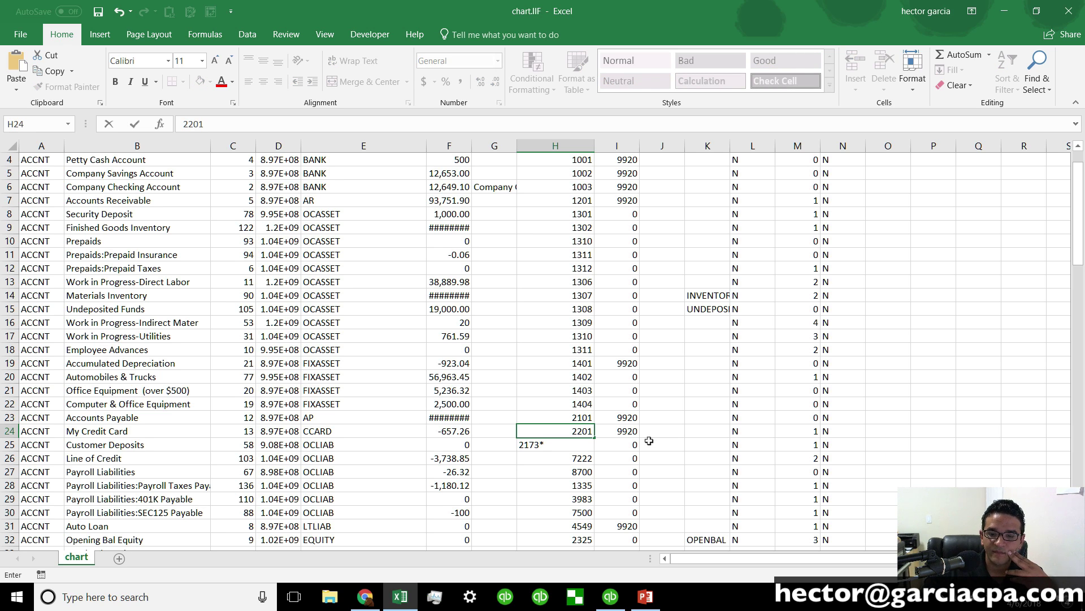
{"action": "key", "text": "Return"}
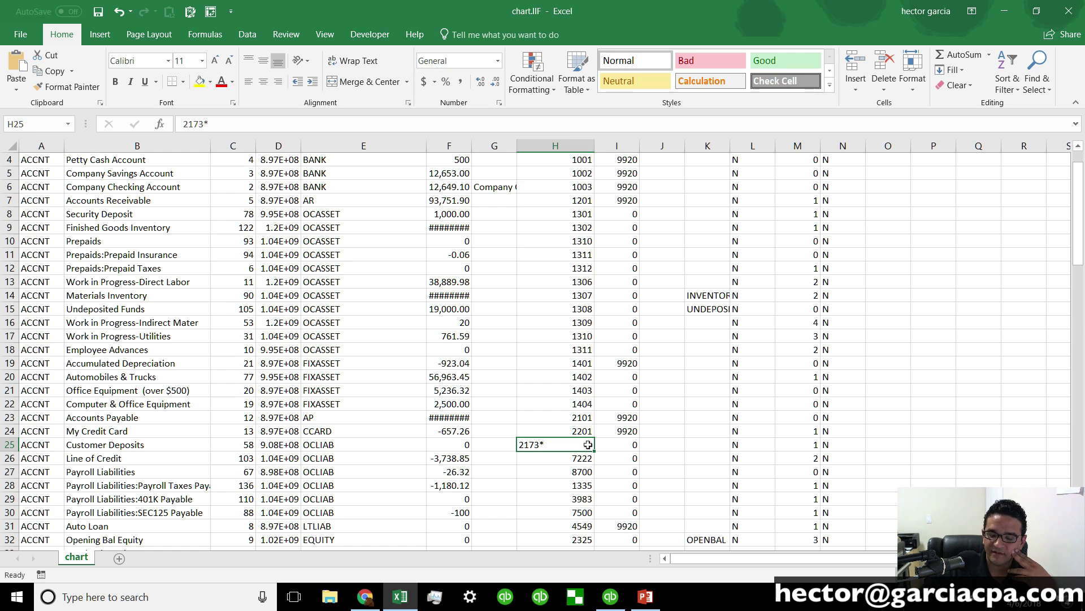
{"action": "type", "text": "2301"}
{"action": "key", "text": "Return"}
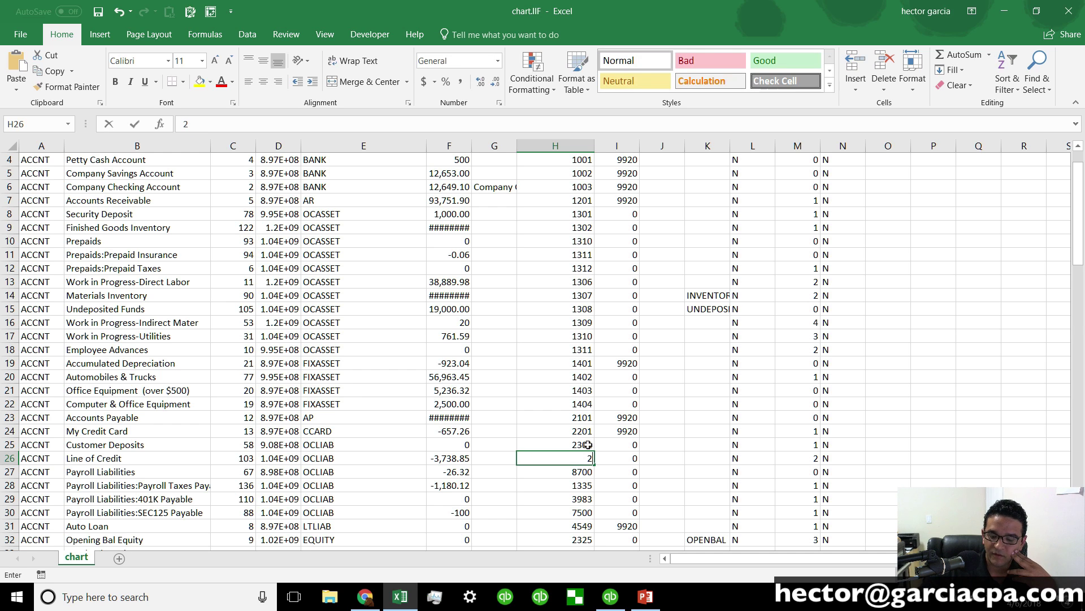
{"action": "type", "text": "2302"}
{"action": "key", "text": "Return"}
Step: Number the payroll liabilities 2310–2313 and Auto Loan 2401
{"action": "type", "text": "23"}
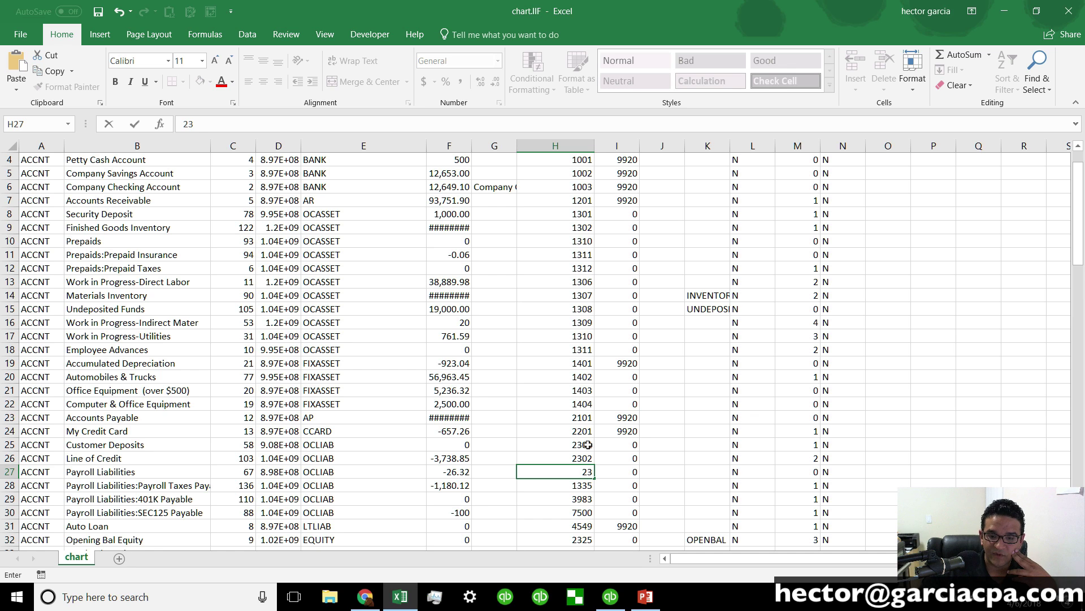
{"action": "type", "text": "10"}
{"action": "left_click", "coordinate": [127, 470]}
{"action": "key", "text": "super+plus"}
{"action": "key", "text": "super+Escape"}
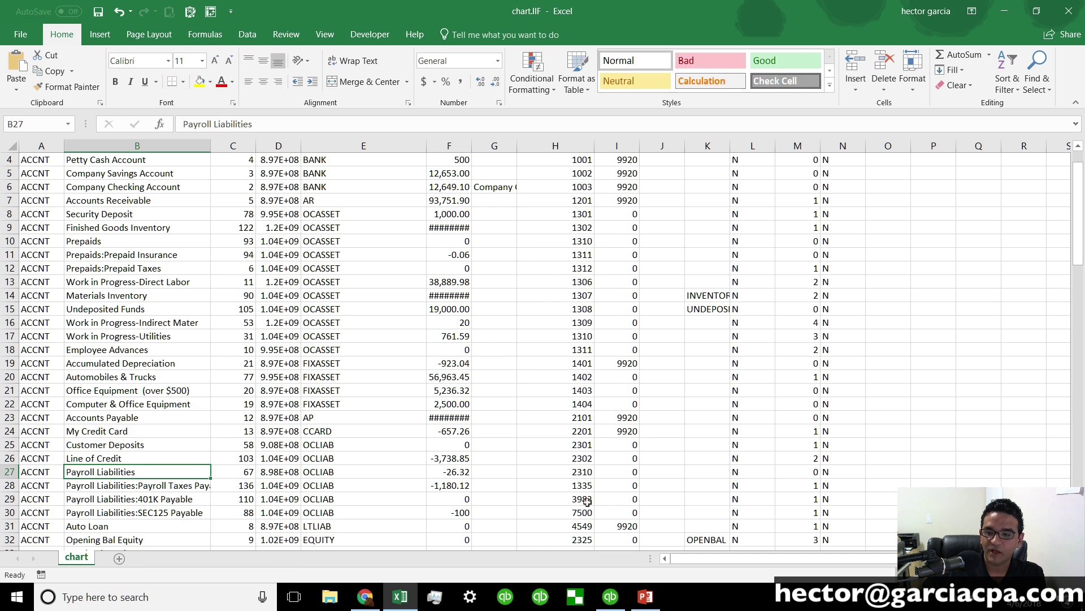
{"action": "left_click", "coordinate": [586, 486]}
{"action": "type", "text": "23"}
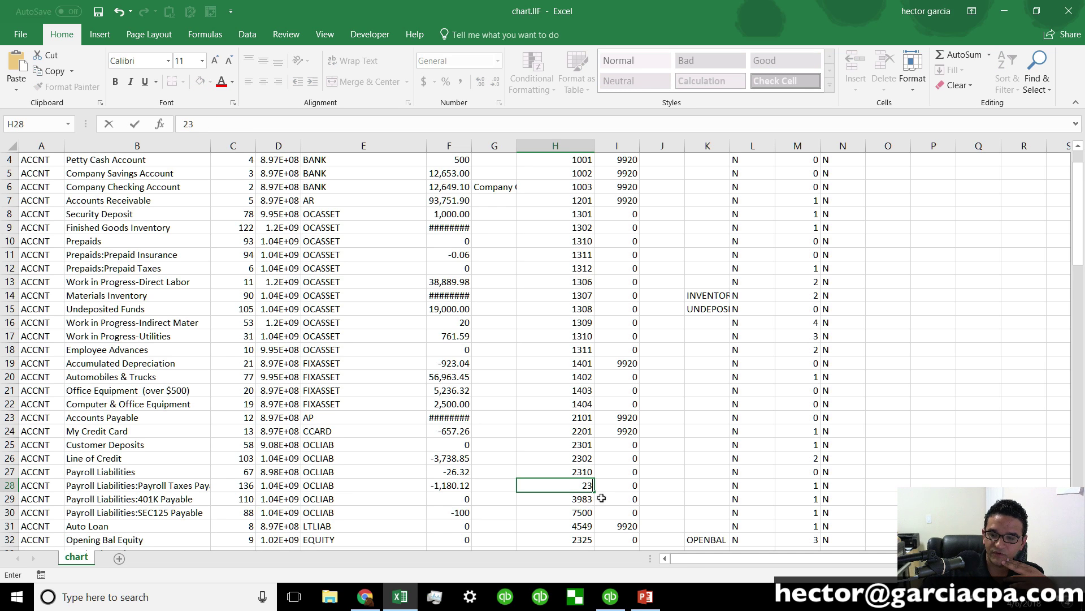
{"action": "type", "text": "11"}
{"action": "key", "text": "Return"}
{"action": "type", "text": "2312"}
{"action": "key", "text": "Return"}
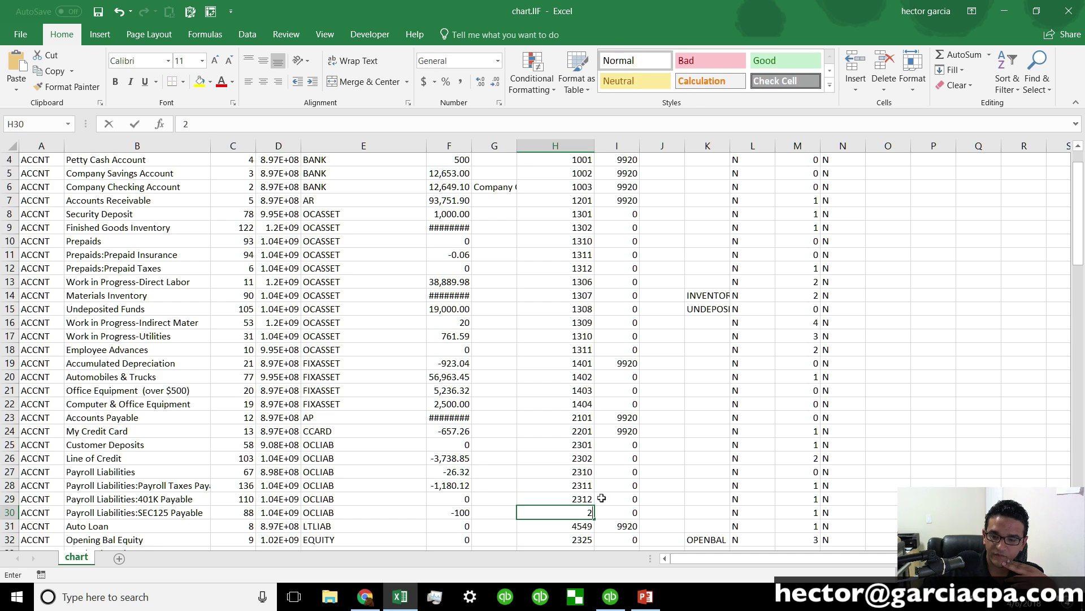
{"action": "type", "text": "23"}
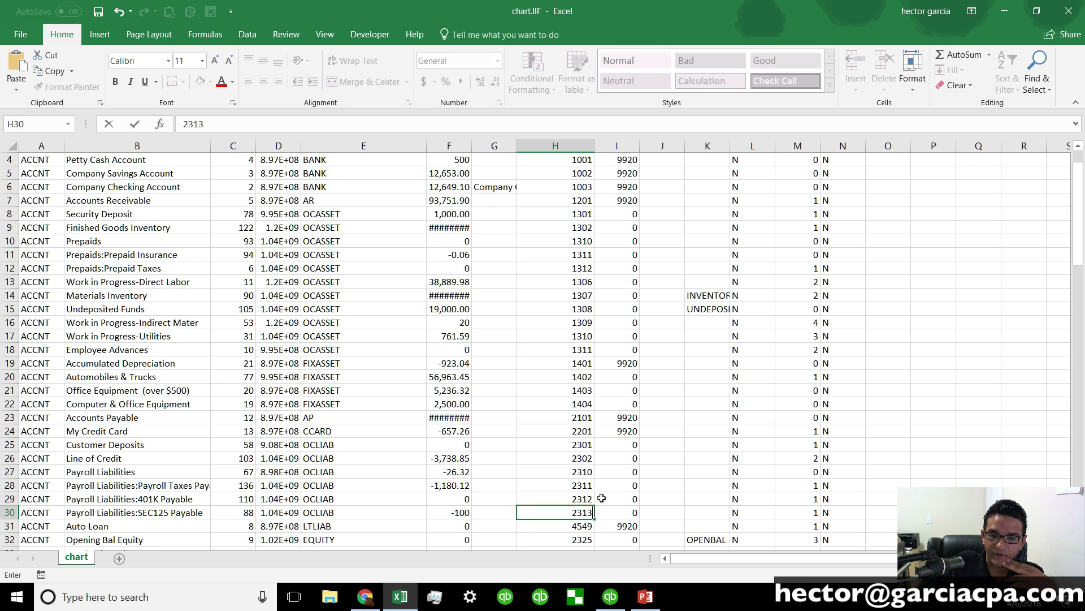
{"action": "type", "text": "13"}
{"action": "key", "text": "Return"}
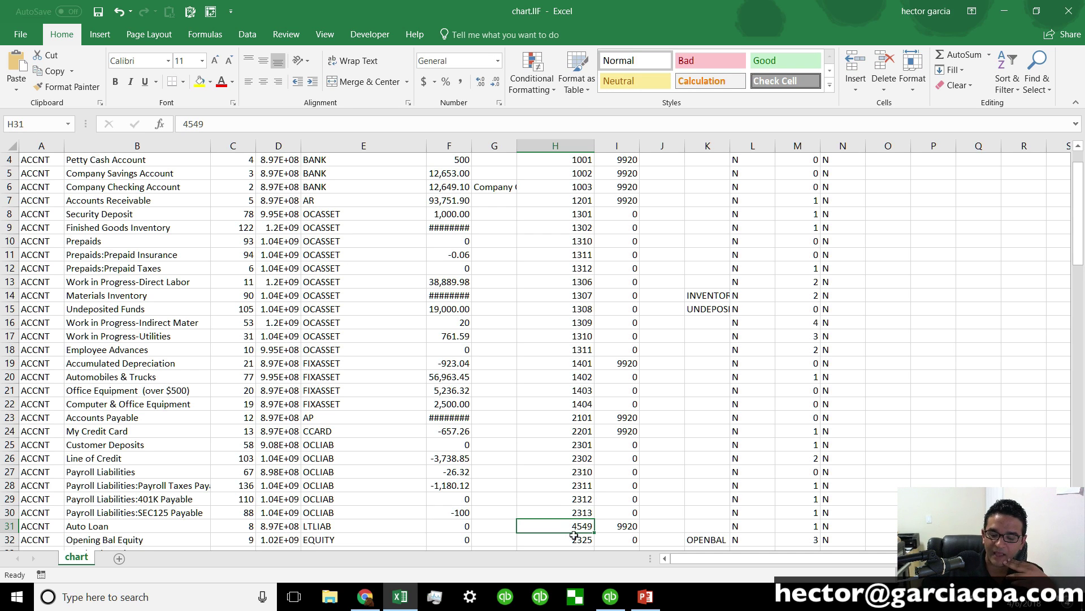
{"action": "type", "text": "2401"}
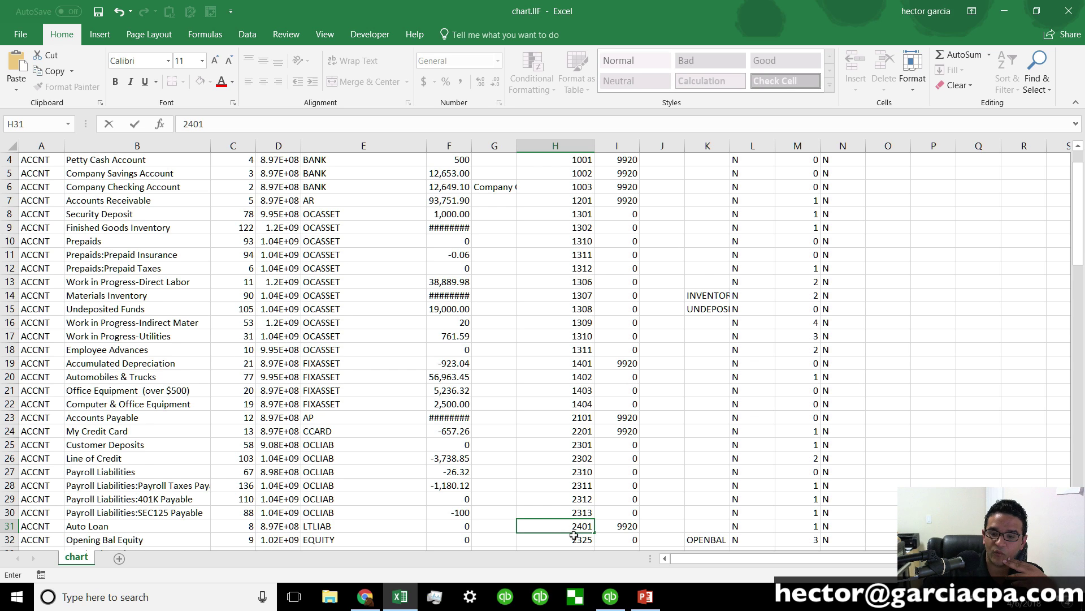
{"action": "key", "text": "Return"}
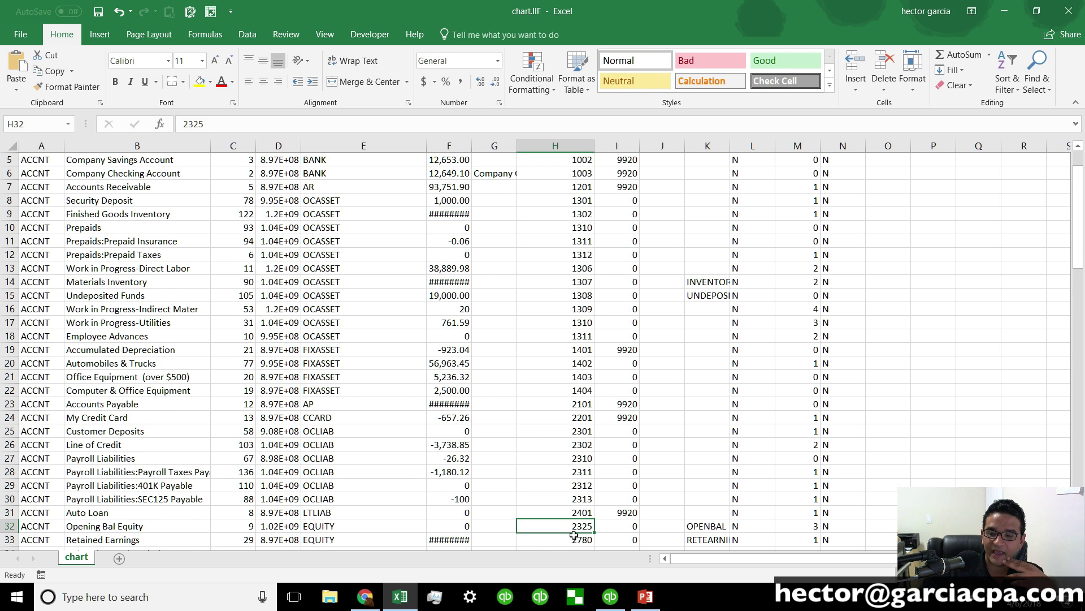
{"action": "key", "text": "Down"}
{"action": "key", "text": "Down"}
{"action": "key", "text": "Down"}
{"action": "key", "text": "Down"}
{"action": "key", "text": "Down"}
{"action": "key", "text": "Down"}
{"action": "key", "text": "Down"}
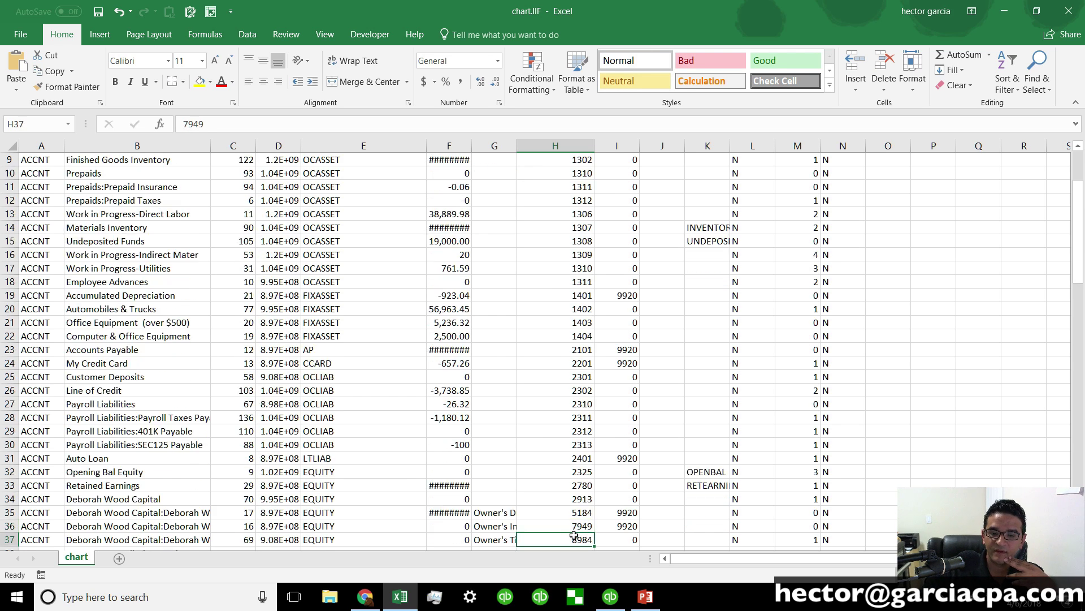
Step: Number Opening Bal Equity 3001 and Retained Earnings 3000
{"action": "left_click", "coordinate": [10, 444]}
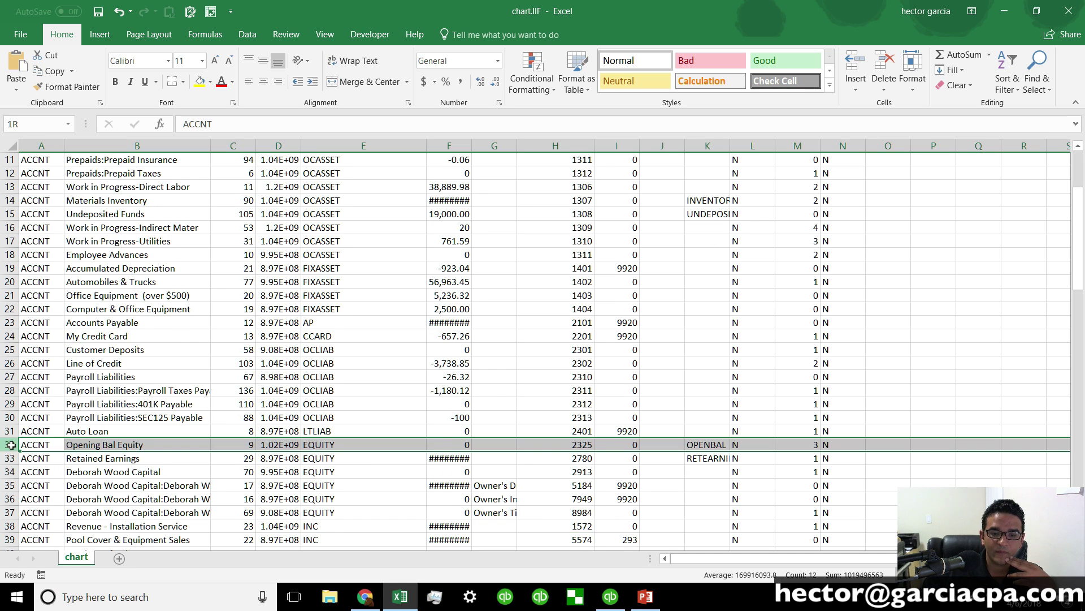
{"action": "left_click", "coordinate": [588, 446]}
{"action": "type", "text": "33"}
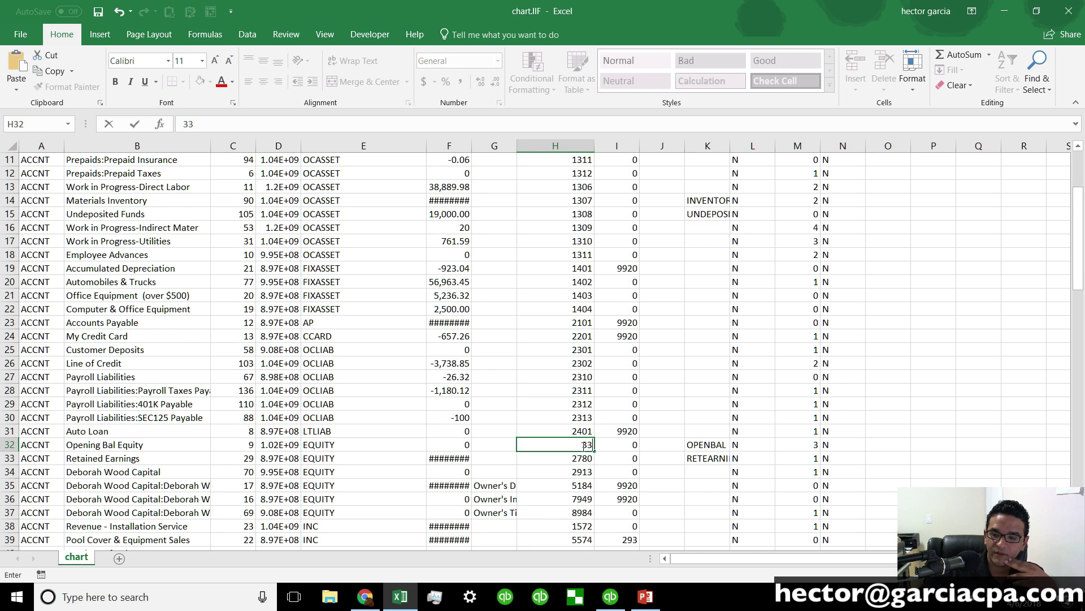
{"action": "type", "text": "01"}
{"action": "key", "text": "Return"}
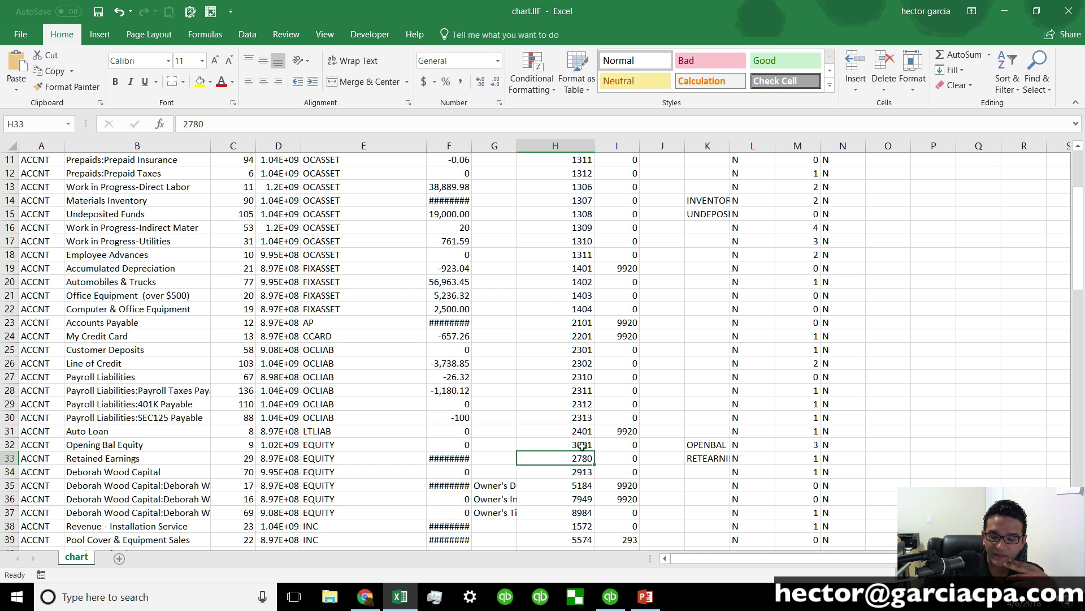
{"action": "type", "text": "3000"}
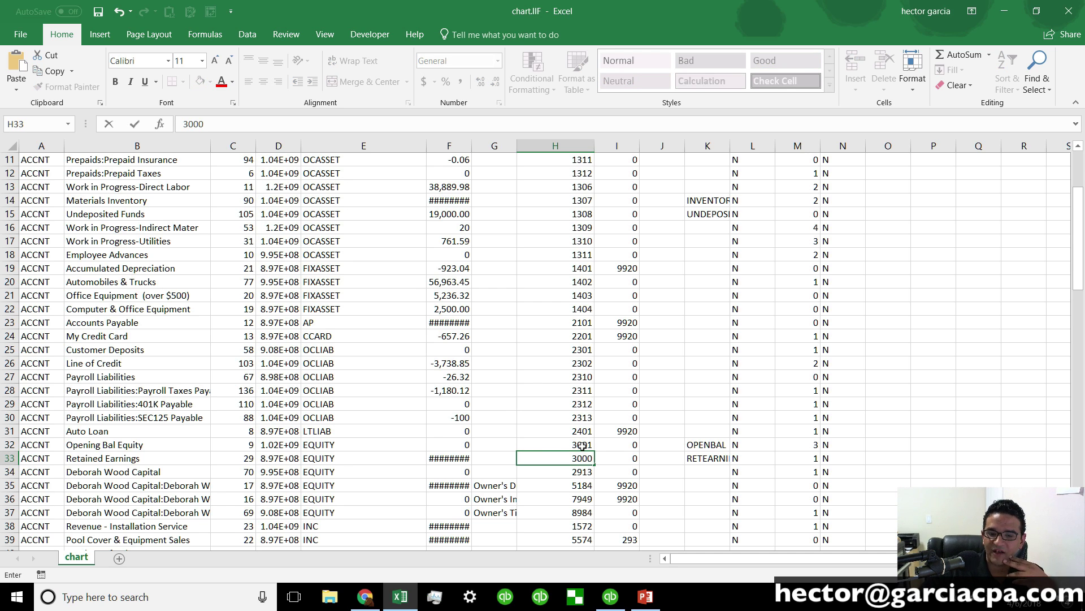
{"action": "key", "text": "Return"}
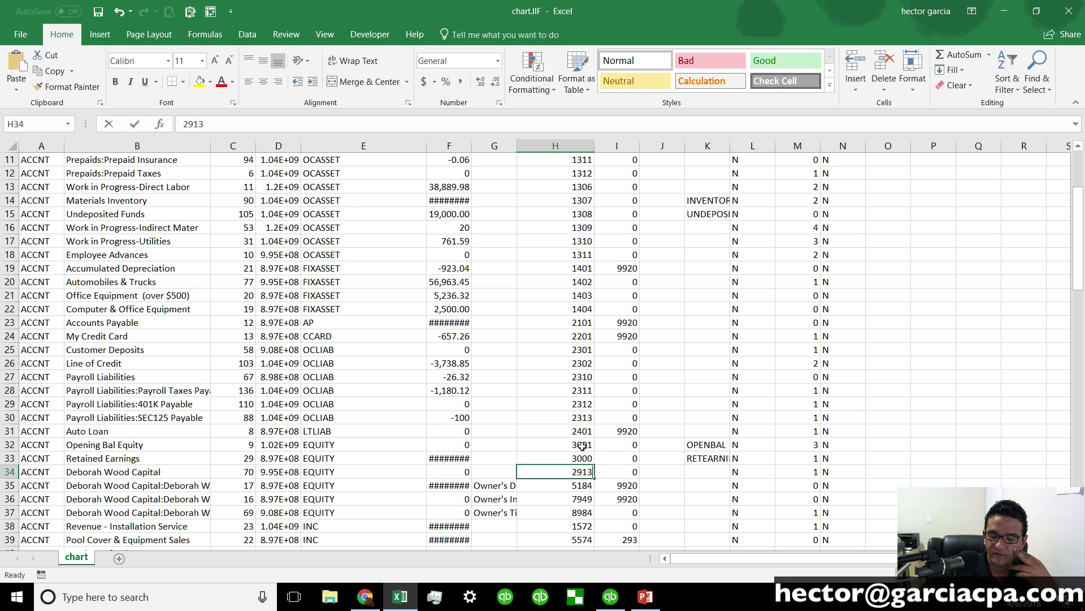
Step: Number the owner's capital account 3100 and its subaccounts 3101, 3102 and 3103
{"action": "type", "text": "3100"}
{"action": "key", "text": "Return"}
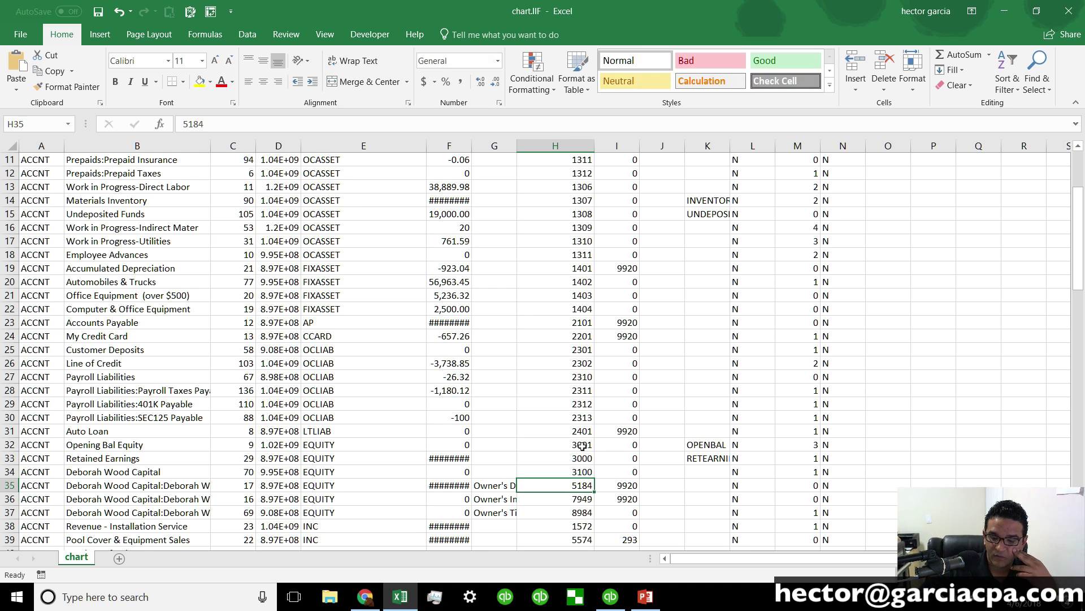
{"action": "type", "text": "3101"}
{"action": "key", "text": "Return"}
{"action": "type", "text": "3102"}
{"action": "key", "text": "Return"}
{"action": "type", "text": "31"}
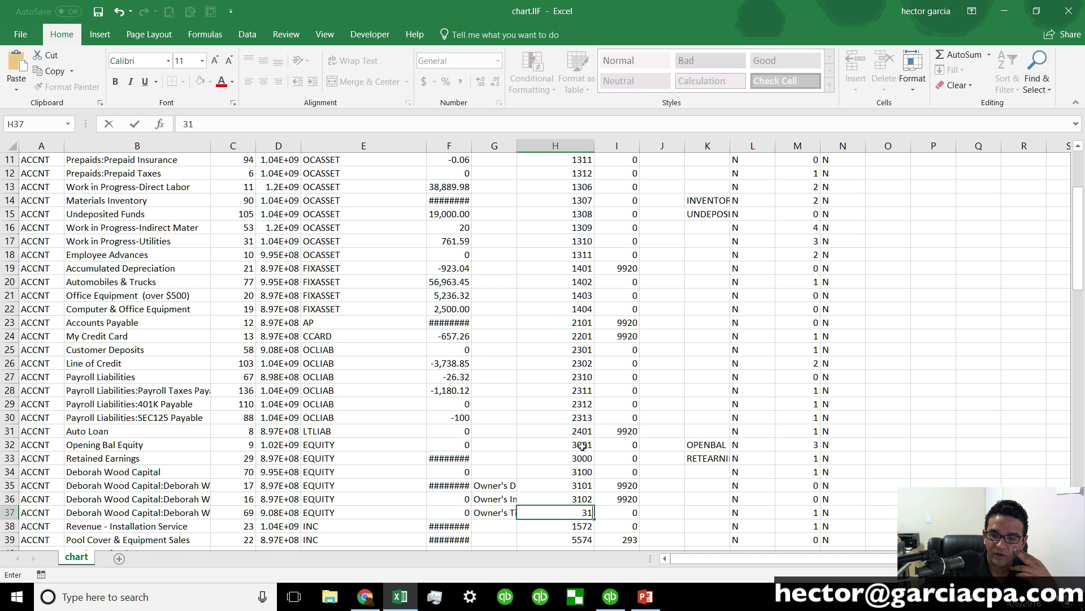
{"action": "type", "text": "03"}
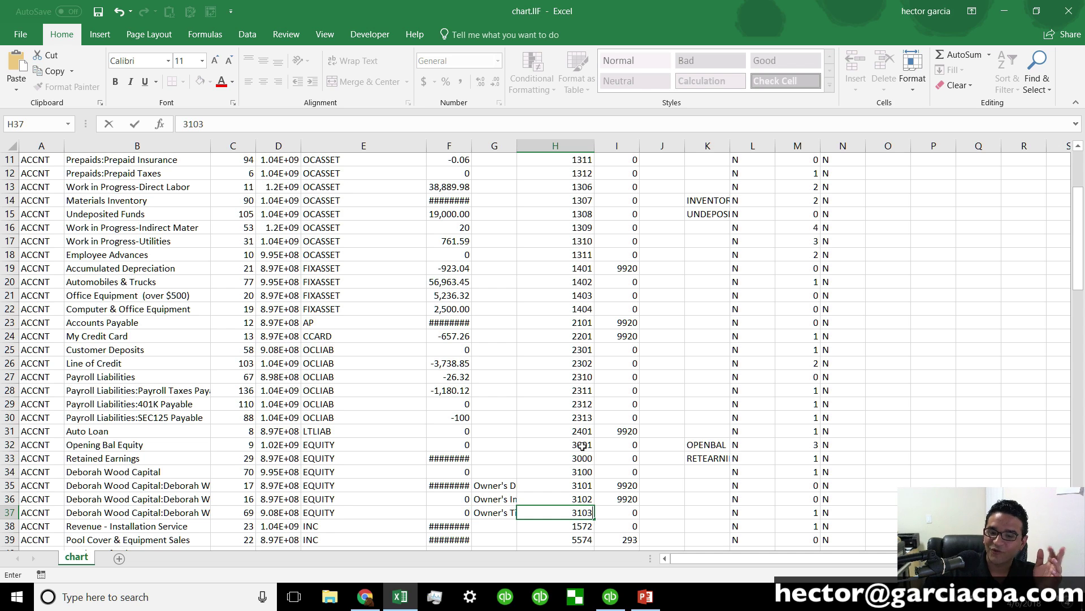
{"action": "key", "text": "Return"}
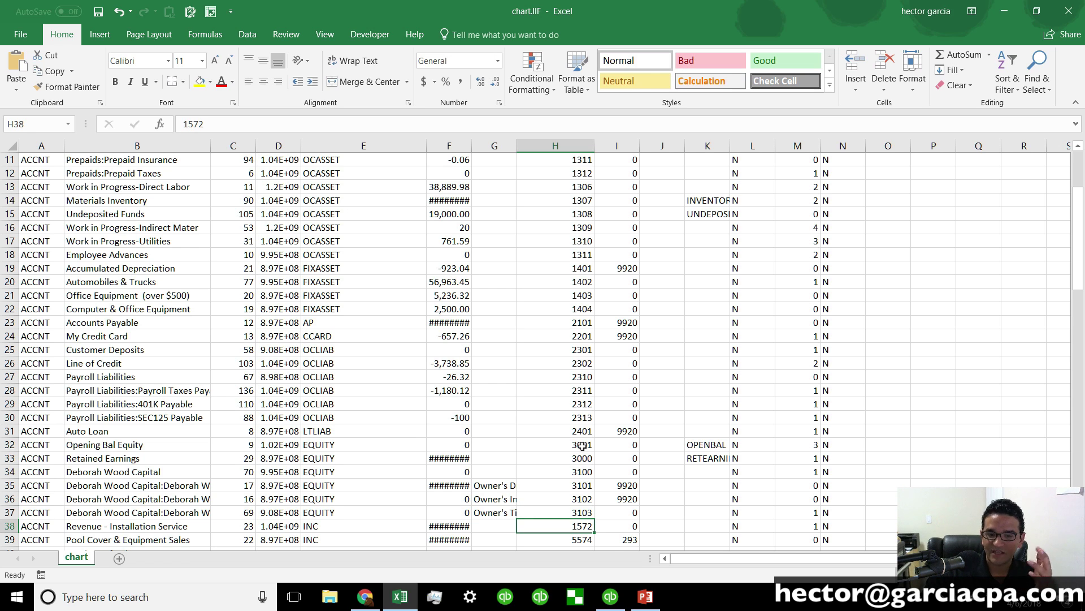
{"action": "key", "text": "Return"}
{"action": "key", "text": "Return"}
{"action": "key", "text": "Return"}
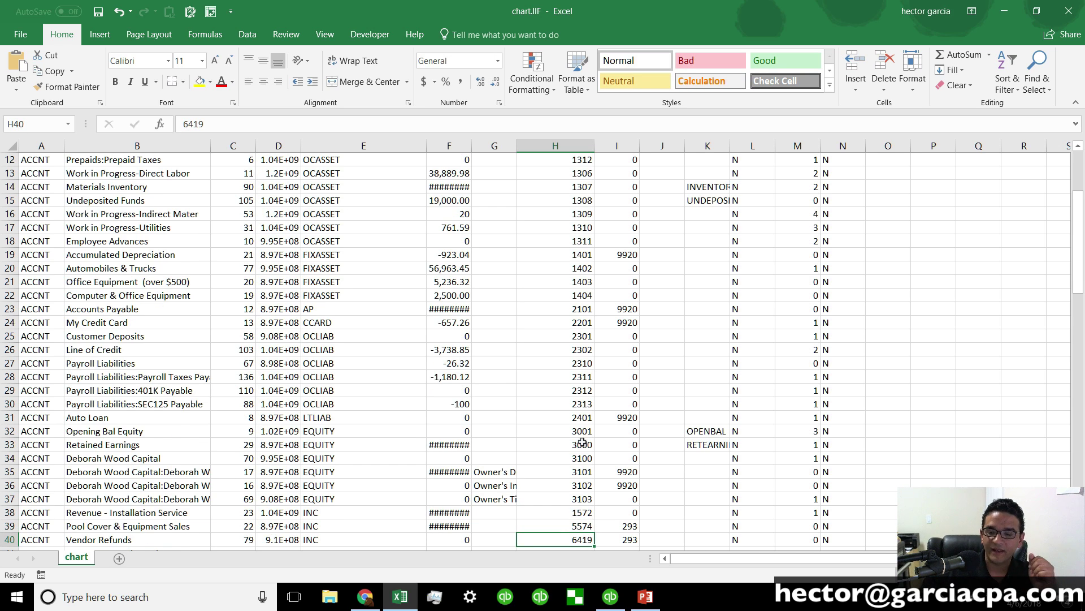
Step: Number Revenue - Installation Service 4001 and Pool Cover & Equipment Sales 4002
{"action": "scroll", "coordinate": [582, 444], "scroll_direction": "down", "scroll_amount": 4}
{"action": "left_click", "coordinate": [576, 354]}
{"action": "type", "text": "4001"}
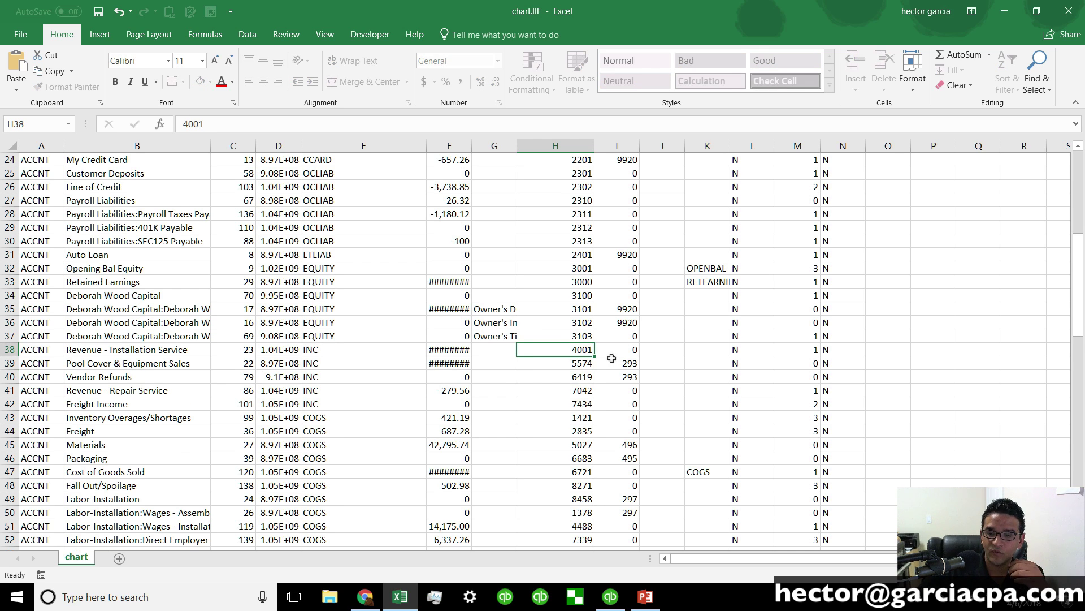
{"action": "key", "text": "Return"}
{"action": "type", "text": "2"}
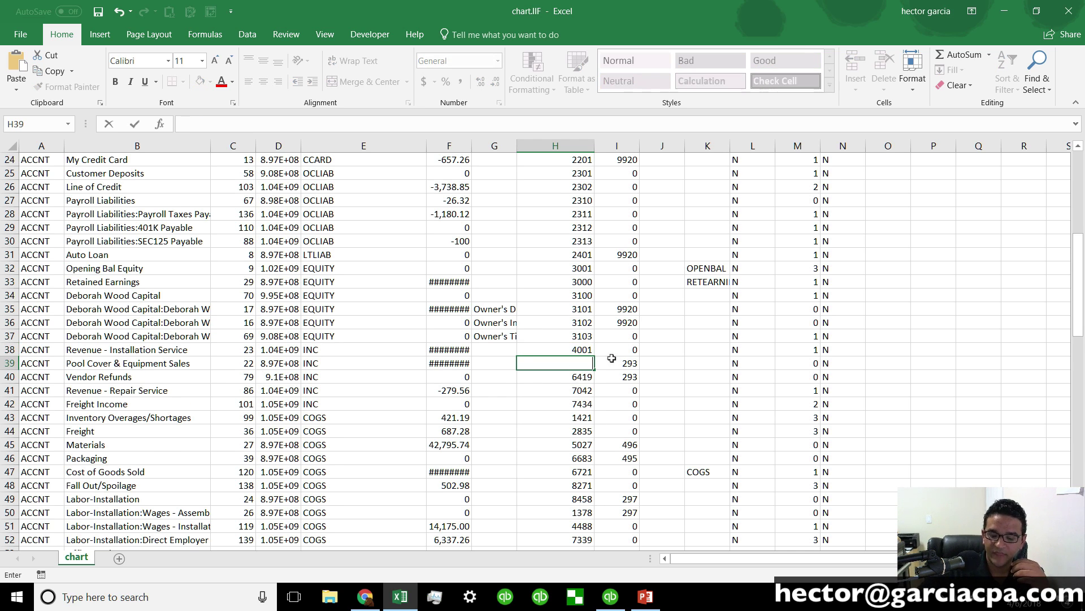
{"action": "type", "text": "002"}
{"action": "key", "text": "Return"}
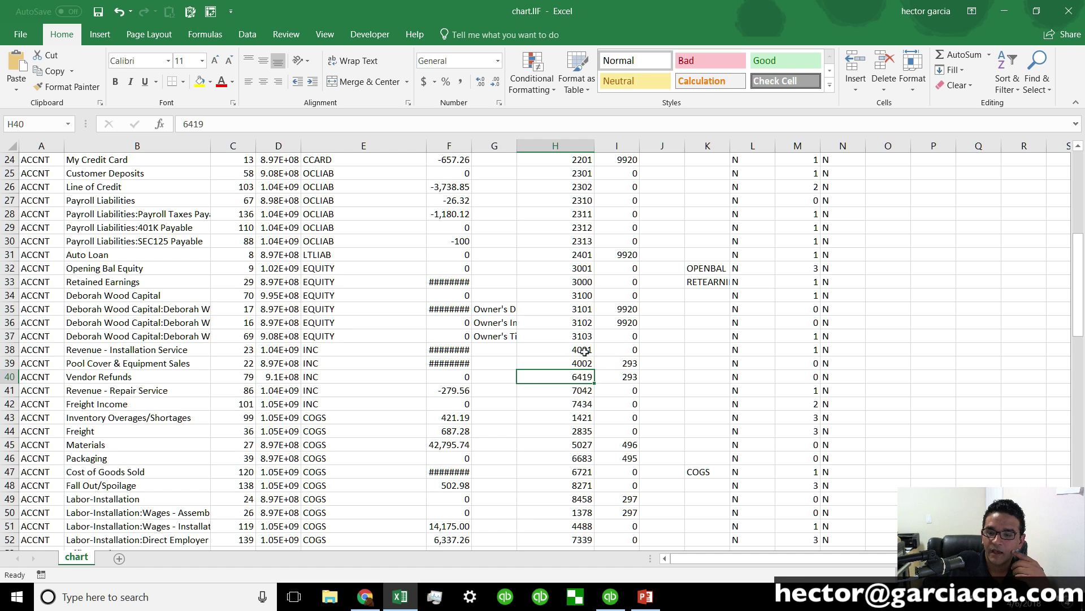
Step: Fill the income series down through Freight Income to 4005
{"action": "left_click_drag", "start_coordinate": [579, 348], "coordinate": [591, 406]}
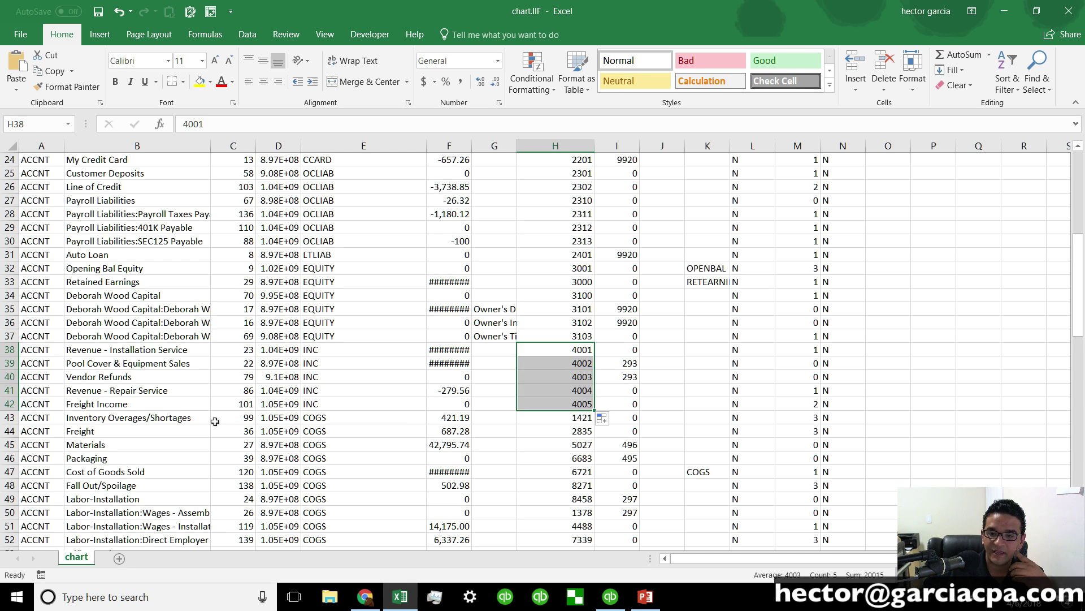
{"action": "left_click", "coordinate": [10, 404]}
{"action": "scroll", "coordinate": [557, 390], "scroll_direction": "down", "scroll_amount": 1}
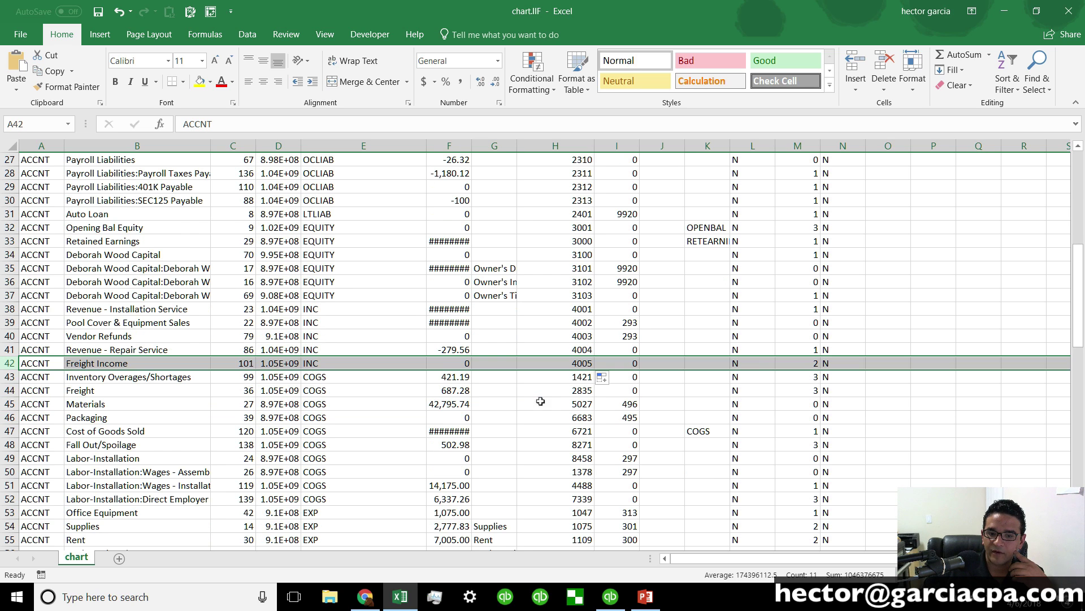
{"action": "left_click", "coordinate": [575, 375]}
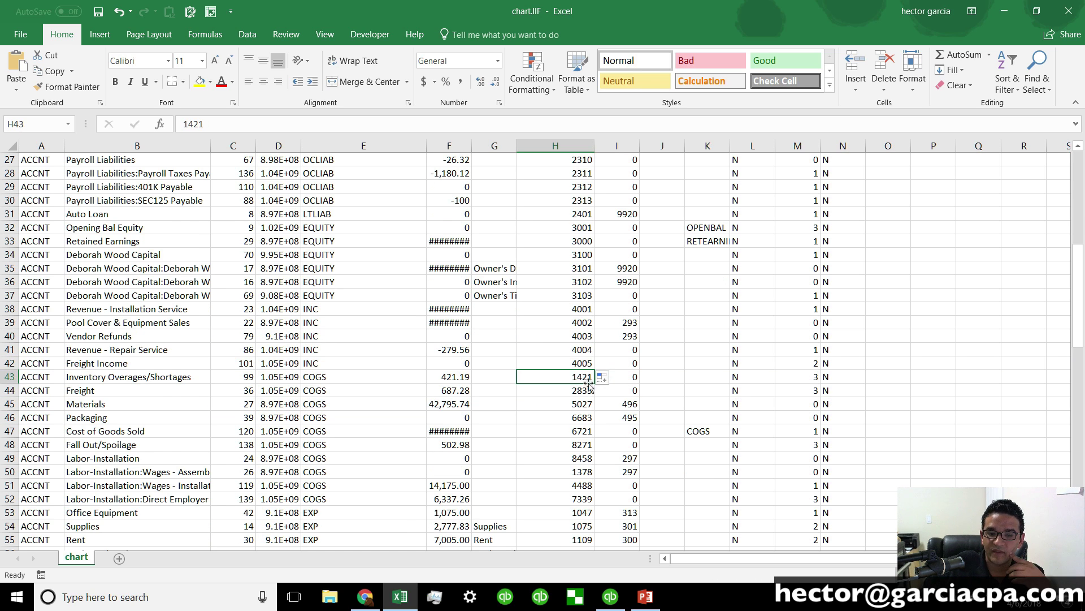
Step: Number the cost of goods sold accounts 5001 and 5002 and fill the series to 5006
{"action": "type", "text": "50"}
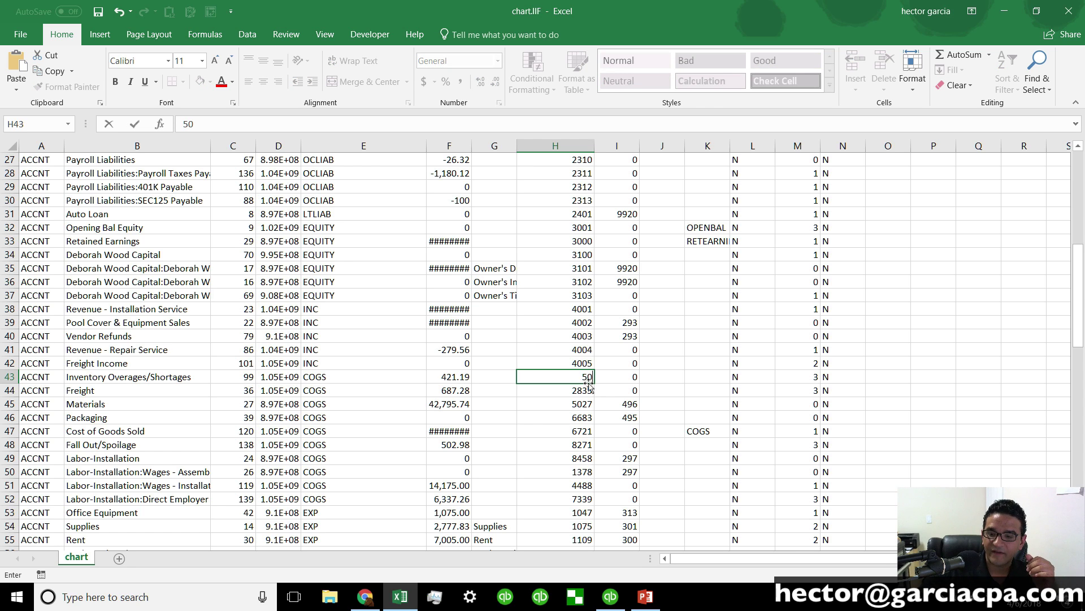
{"action": "type", "text": "01"}
{"action": "key", "text": "Return"}
{"action": "type", "text": "5002"}
{"action": "left_click_drag", "start_coordinate": [585, 377], "coordinate": [387, 445]}
Step: Renumber the Labor-Installation group 5100–5103, ending with Direct Employer at 5103
{"action": "left_click", "coordinate": [11, 458]}
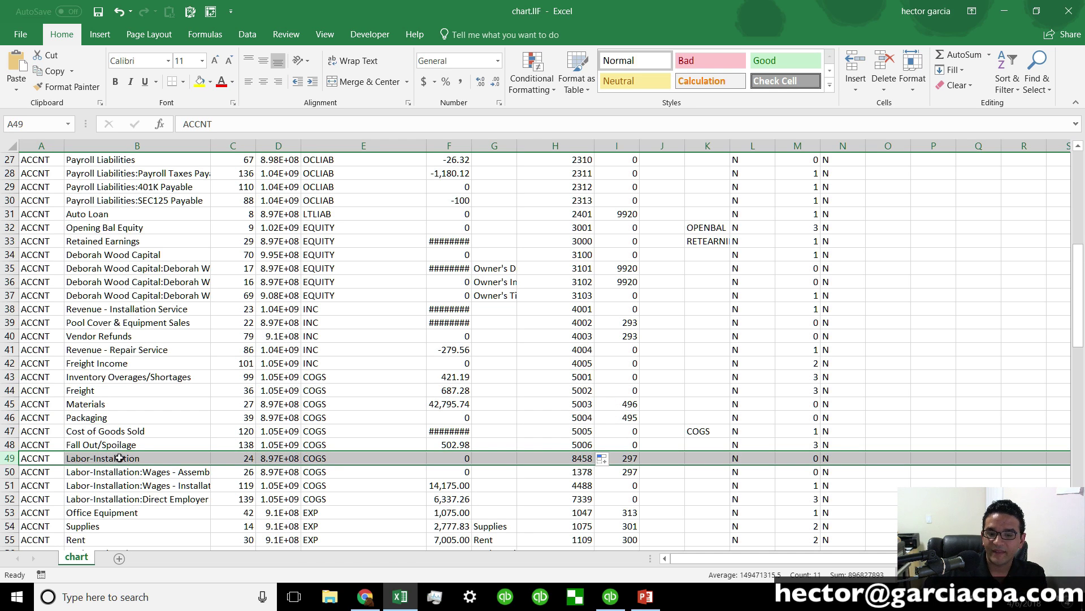
{"action": "left_click", "coordinate": [170, 470]}
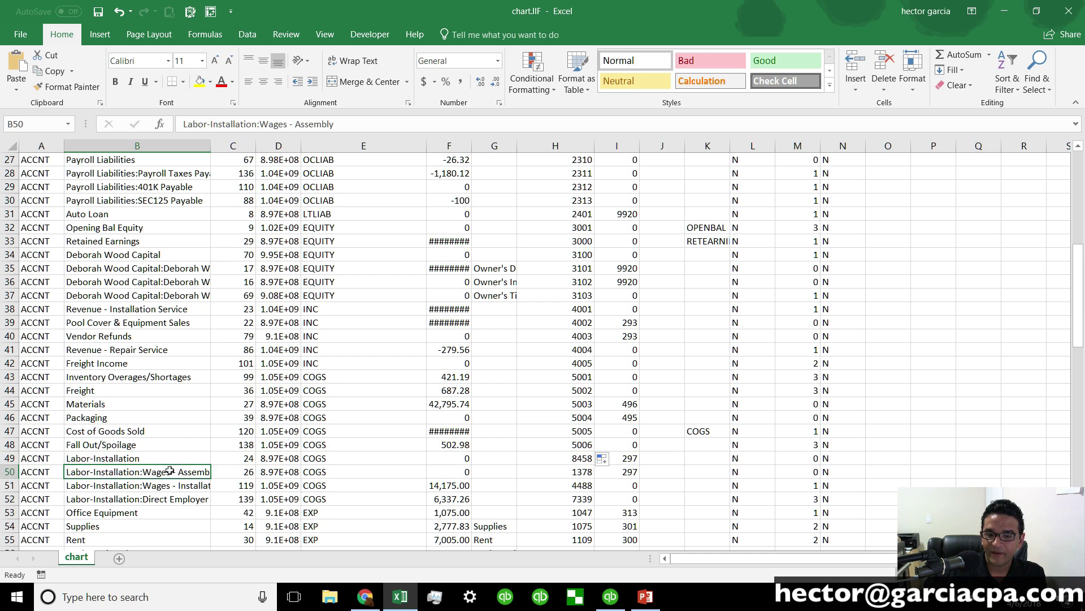
{"action": "left_click", "coordinate": [125, 461]}
{"action": "left_click", "coordinate": [572, 455]}
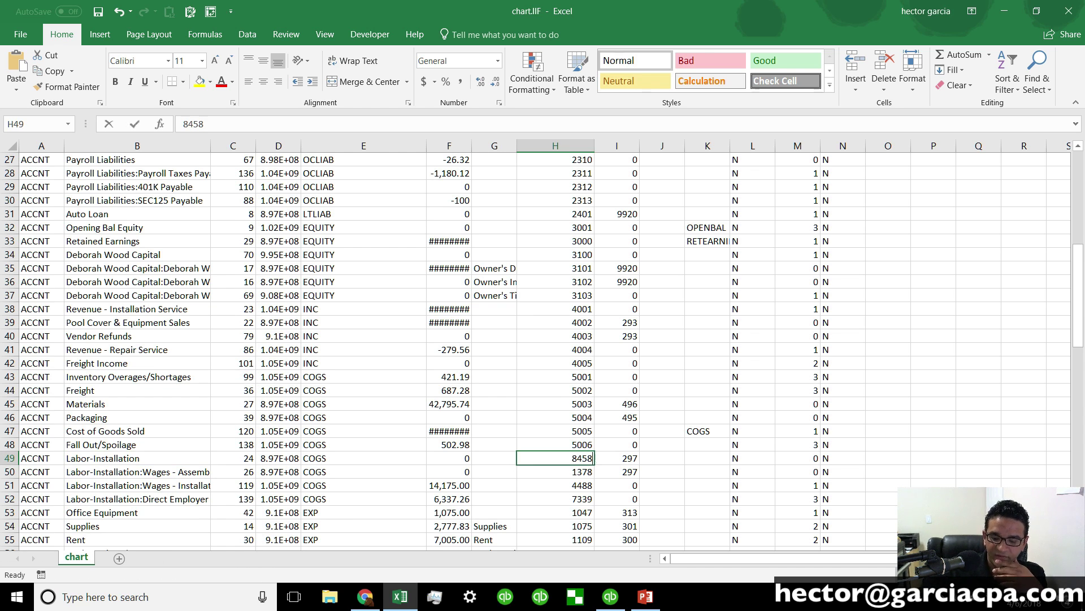
{"action": "type", "text": "5100"}
{"action": "key", "text": "Return"}
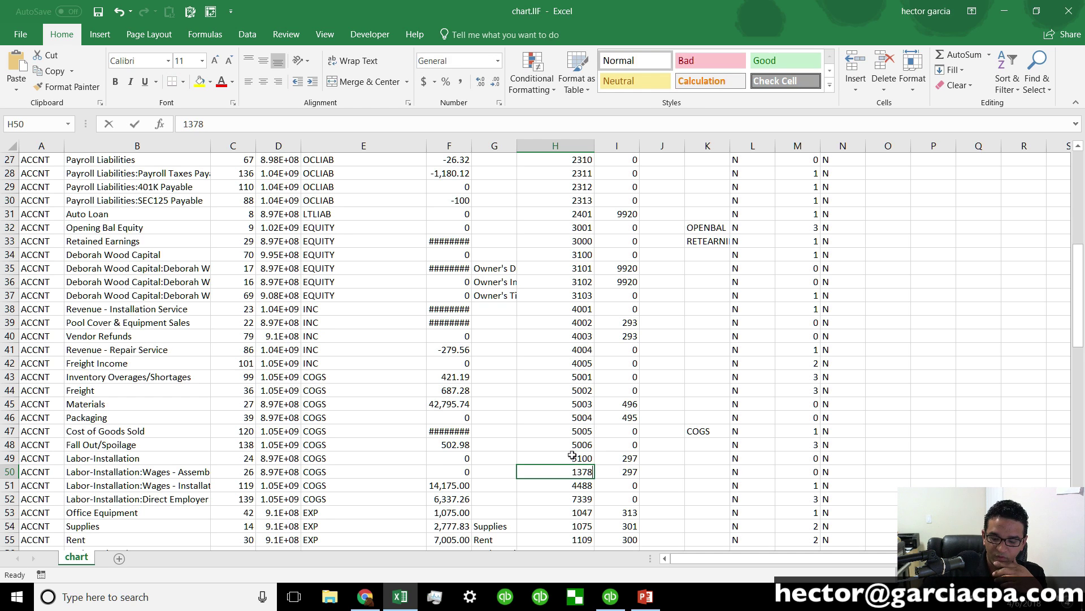
{"action": "type", "text": "5101"}
{"action": "key", "text": "Return"}
{"action": "type", "text": "5102"}
{"action": "left_click_drag", "start_coordinate": [571, 472], "coordinate": [591, 512]}
{"action": "left_click", "coordinate": [581, 512]}
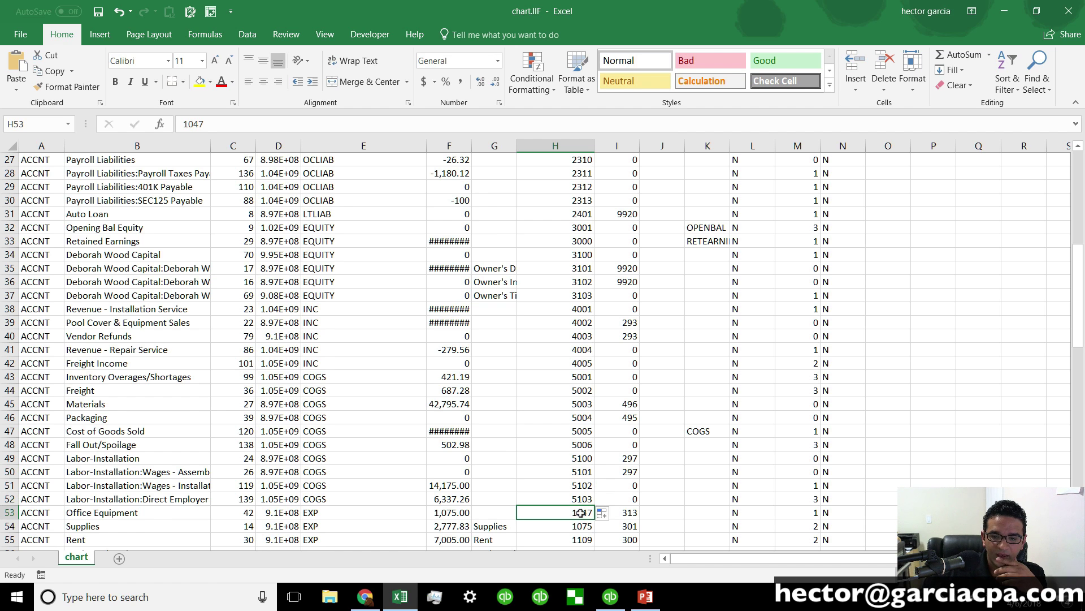
Step: Renumber Office Equipment, the first expense account, as 6001
{"action": "scroll", "coordinate": [582, 512], "scroll_direction": "down", "scroll_amount": 2}
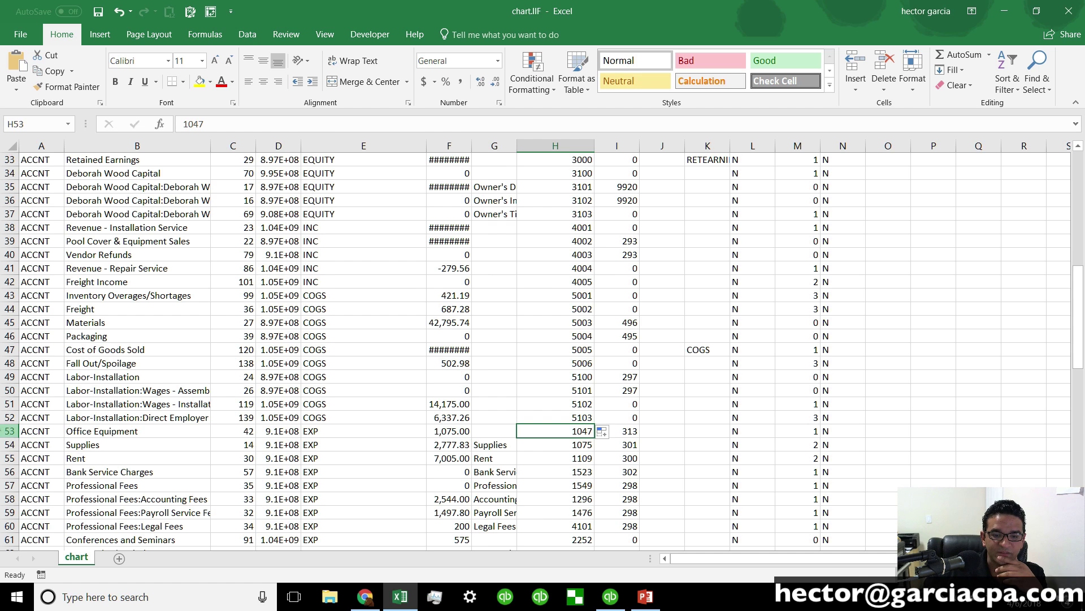
{"action": "left_click", "coordinate": [9, 431]}
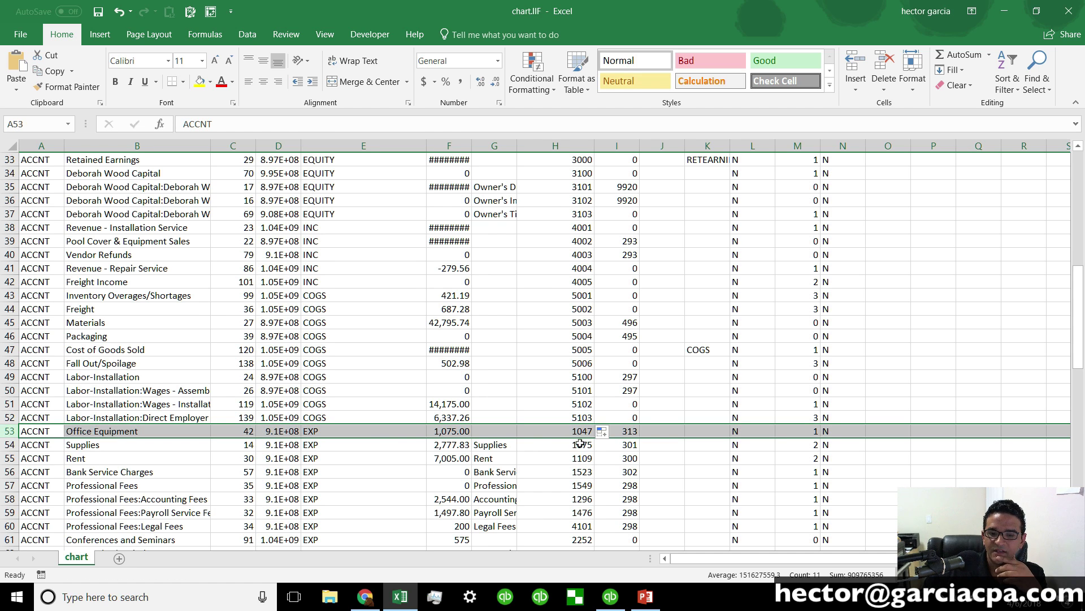
{"action": "left_click", "coordinate": [565, 432]}
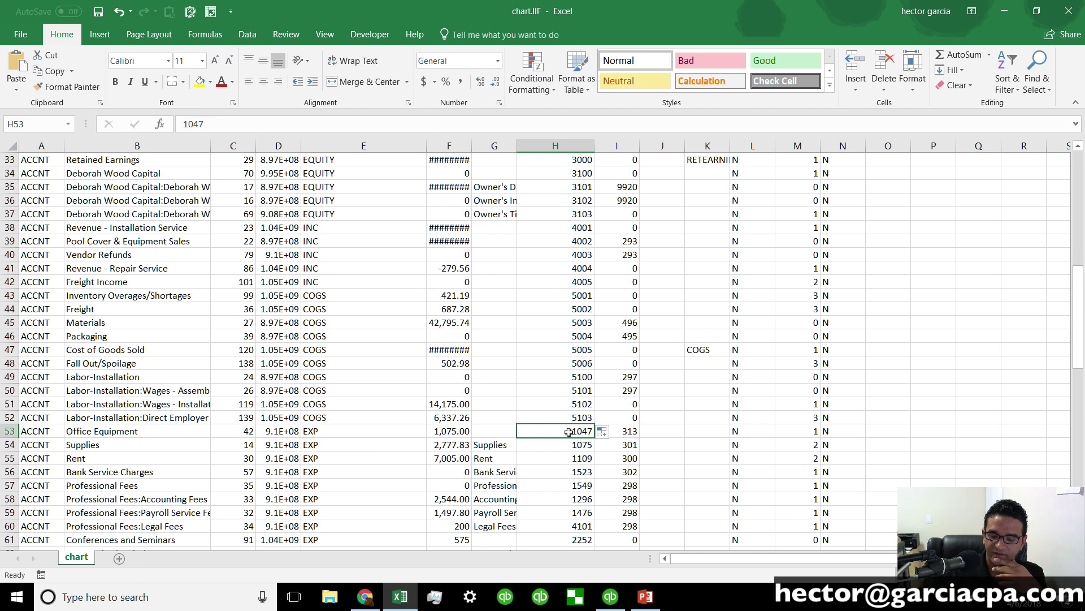
{"action": "type", "text": "6001"}
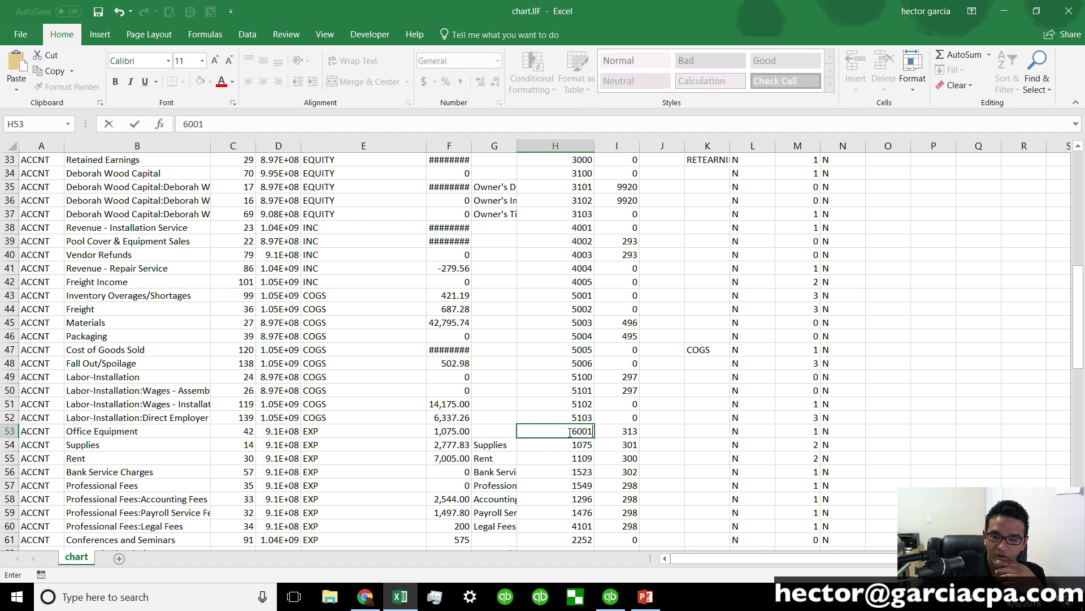
{"action": "key", "text": "Return"}
{"action": "left_click", "coordinate": [583, 432]}
Step: Number Supplies 6002 and fill the remaining expense accounts sequentially
{"action": "left_click", "coordinate": [584, 446]}
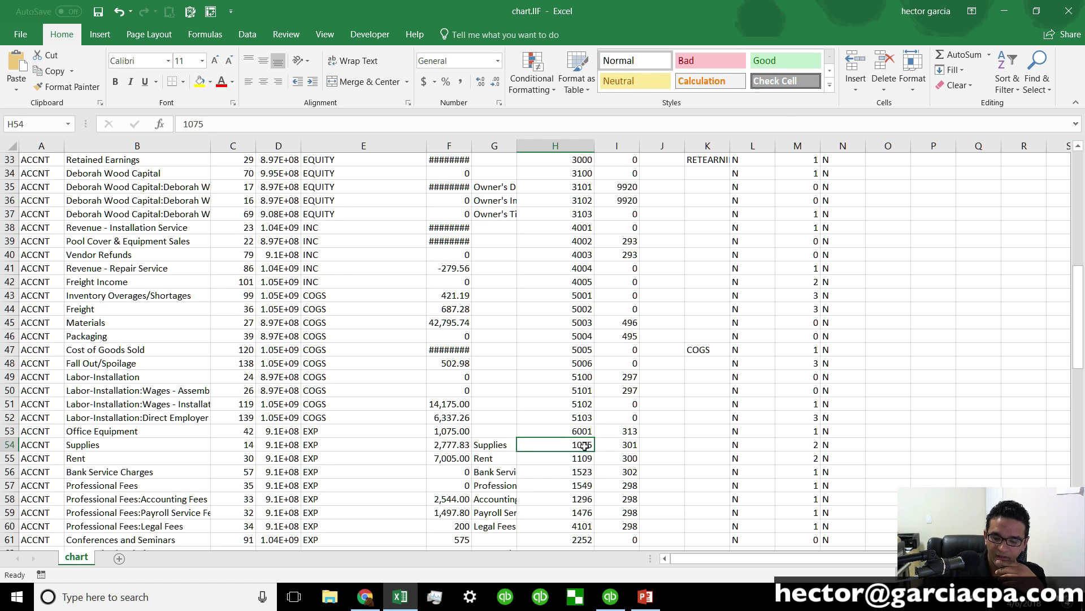
{"action": "type", "text": "6002"}
{"action": "key", "text": "Return"}
{"action": "mouse_move", "coordinate": [583, 431]}
{"action": "left_mouse_down"}
{"action": "mouse_move", "coordinate": [585, 547]}
{"action": "mouse_move", "coordinate": [578, 425]}
{"action": "left_mouse_up"}
{"action": "scroll", "coordinate": [561, 376], "scroll_direction": "up", "scroll_amount": 6}
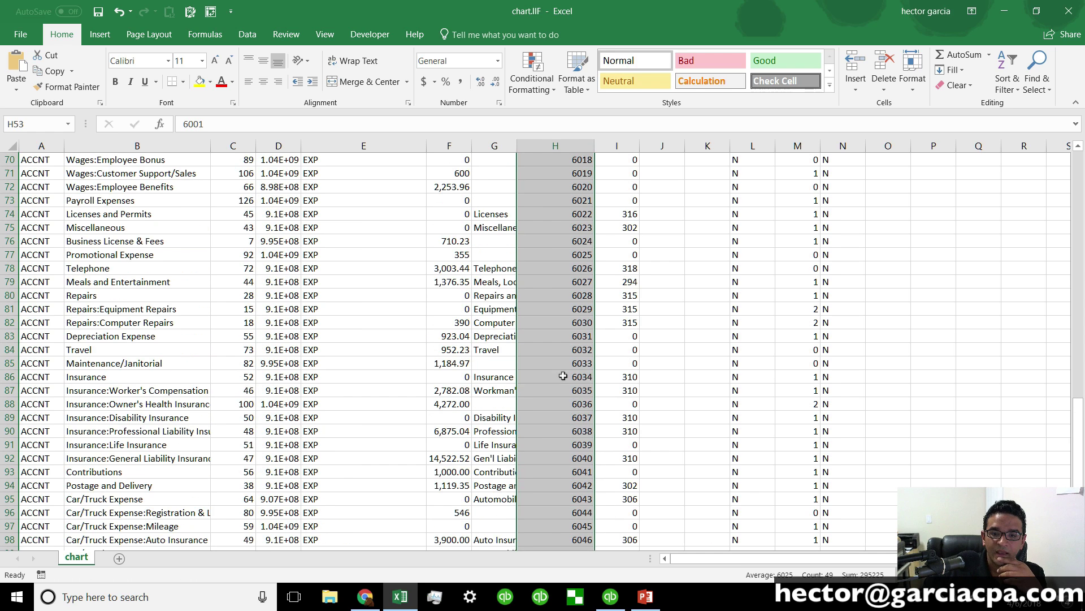
{"action": "scroll", "coordinate": [199, 284], "scroll_direction": "up", "scroll_amount": 2}
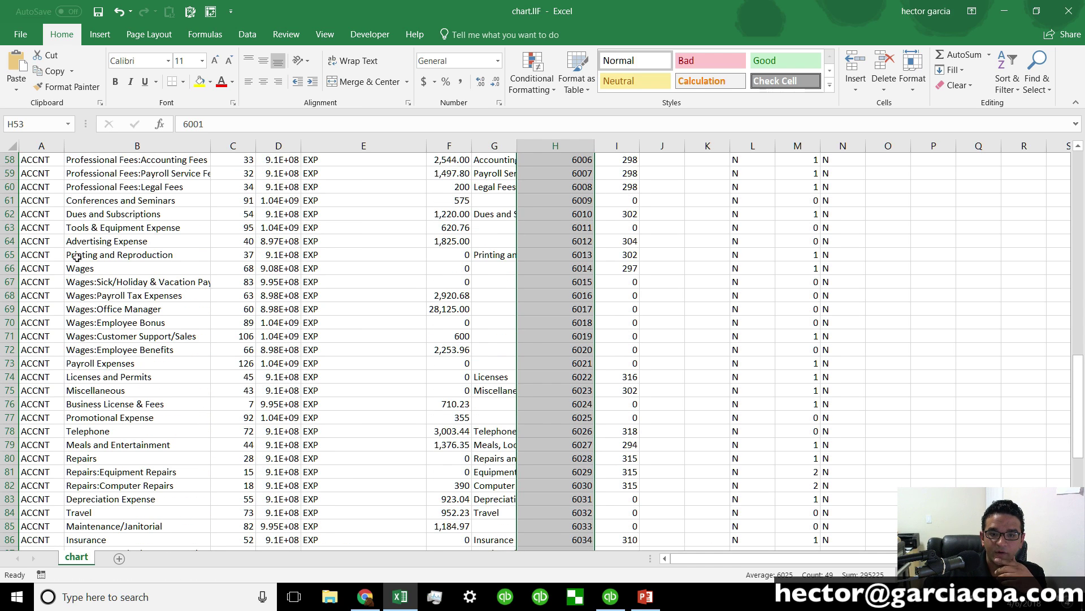
{"action": "scroll", "coordinate": [76, 258], "scroll_direction": "up", "scroll_amount": 2}
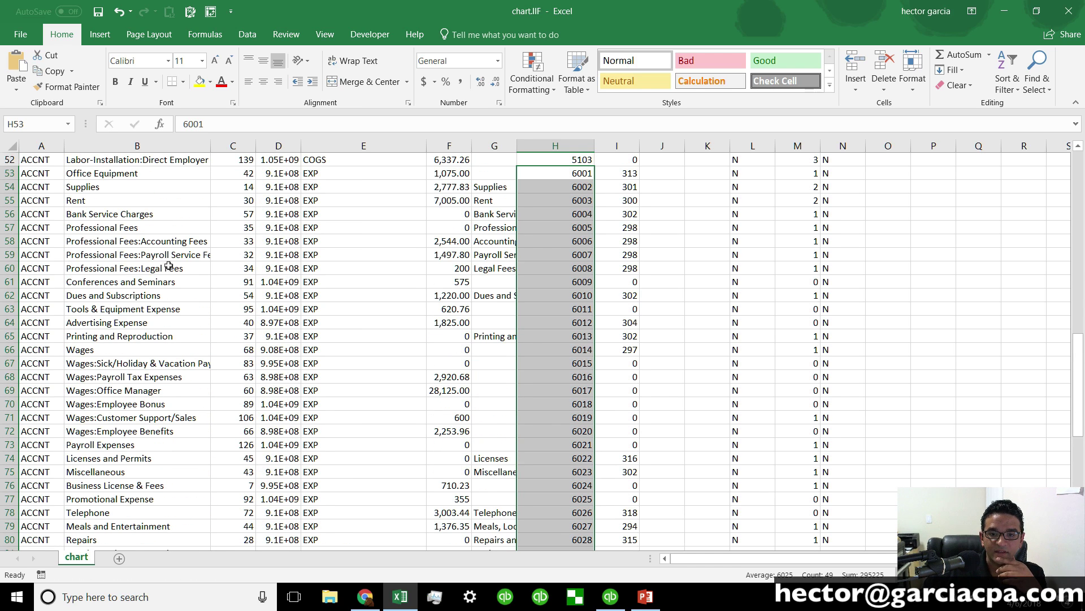
Step: Renumber Professional Fees 6100, Accounting 6101, Payroll Service 6102 and Legal Fees 6103
{"action": "left_click", "coordinate": [10, 227]}
{"action": "left_click", "coordinate": [591, 229]}
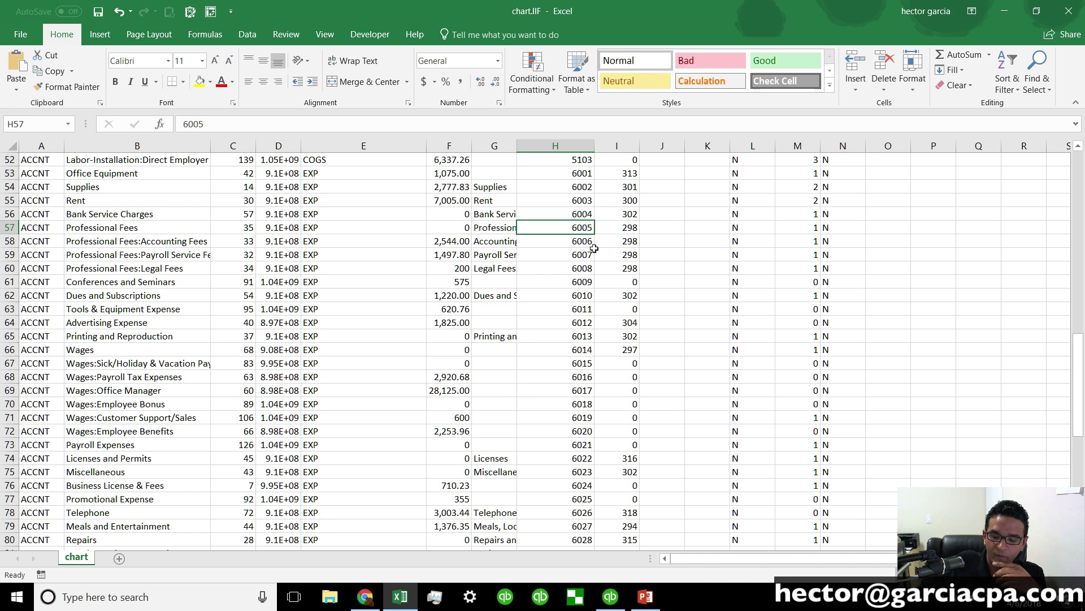
{"action": "type", "text": "6"}
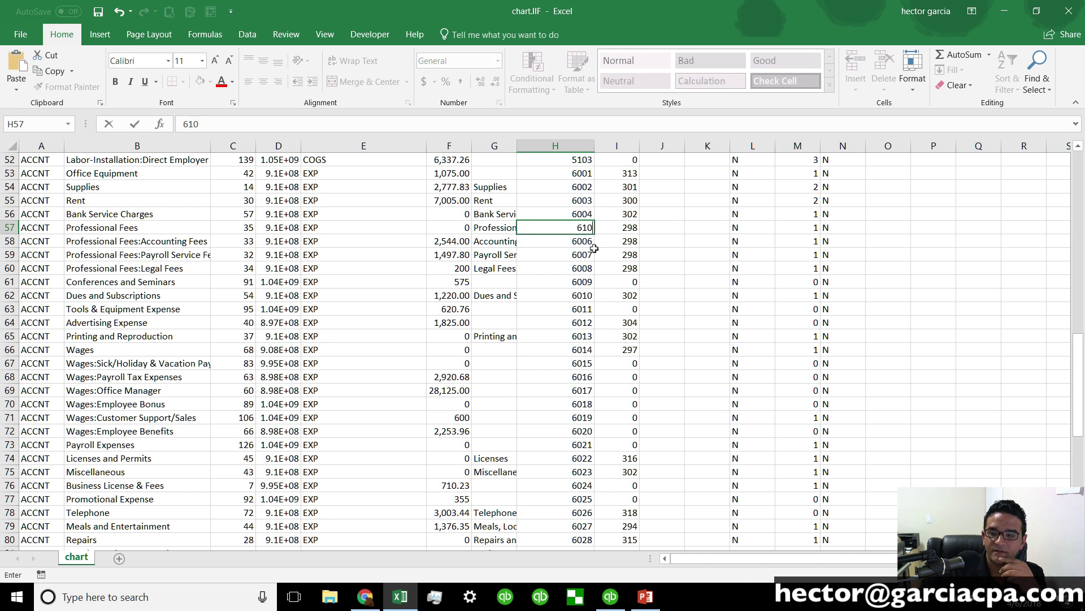
{"action": "key", "text": "Return"}
{"action": "type", "text": "61"}
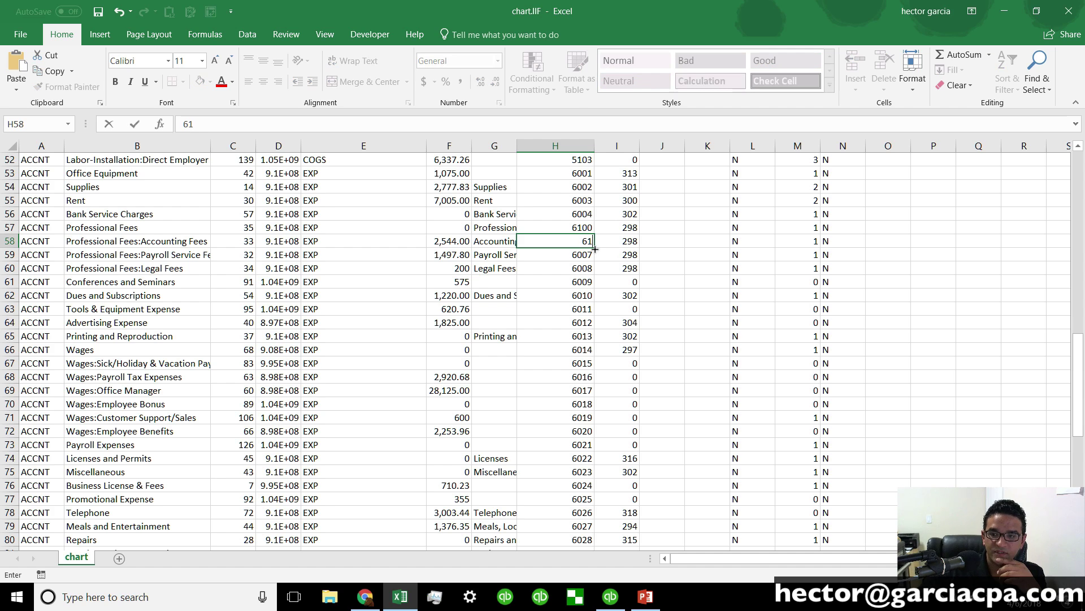
{"action": "type", "text": "01"}
{"action": "key", "text": "Return"}
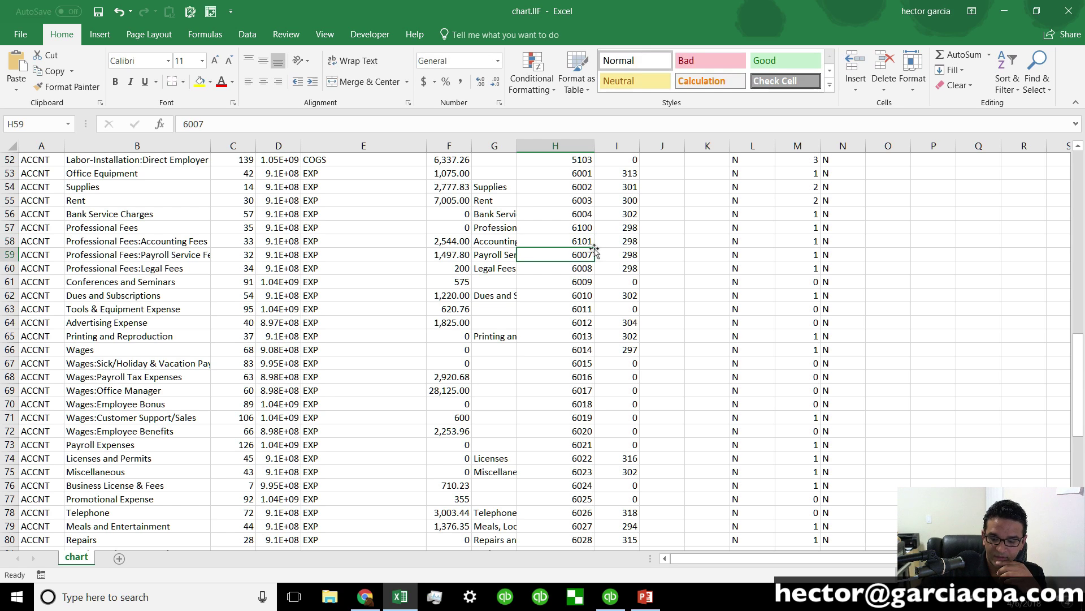
{"action": "type", "text": "6102"}
{"action": "key", "text": "Return"}
{"action": "type", "text": "610"}
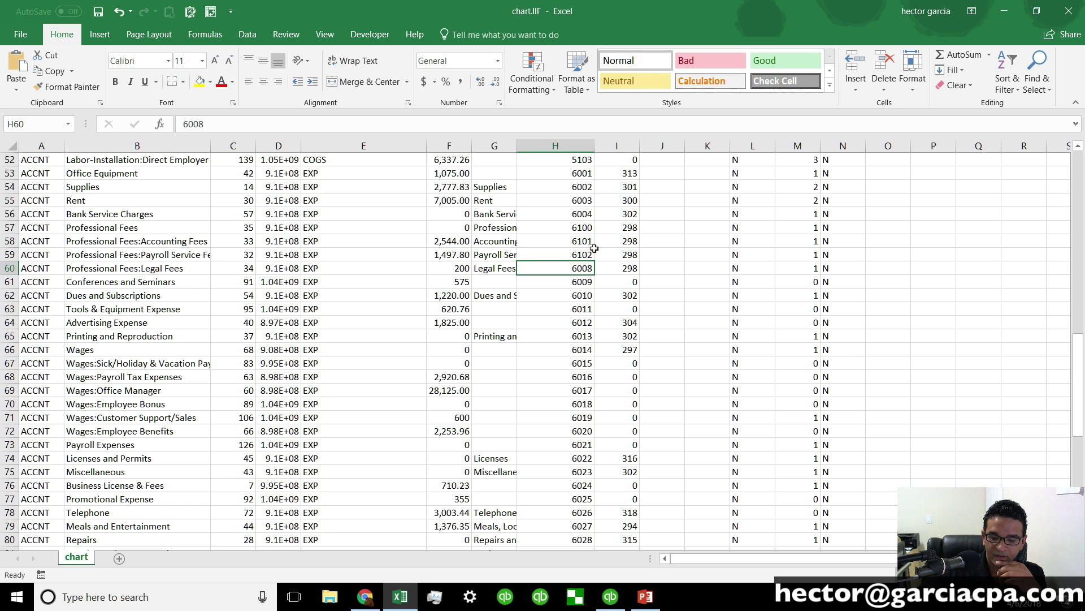
{"action": "type", "text": "3"}
{"action": "key", "text": "Return"}
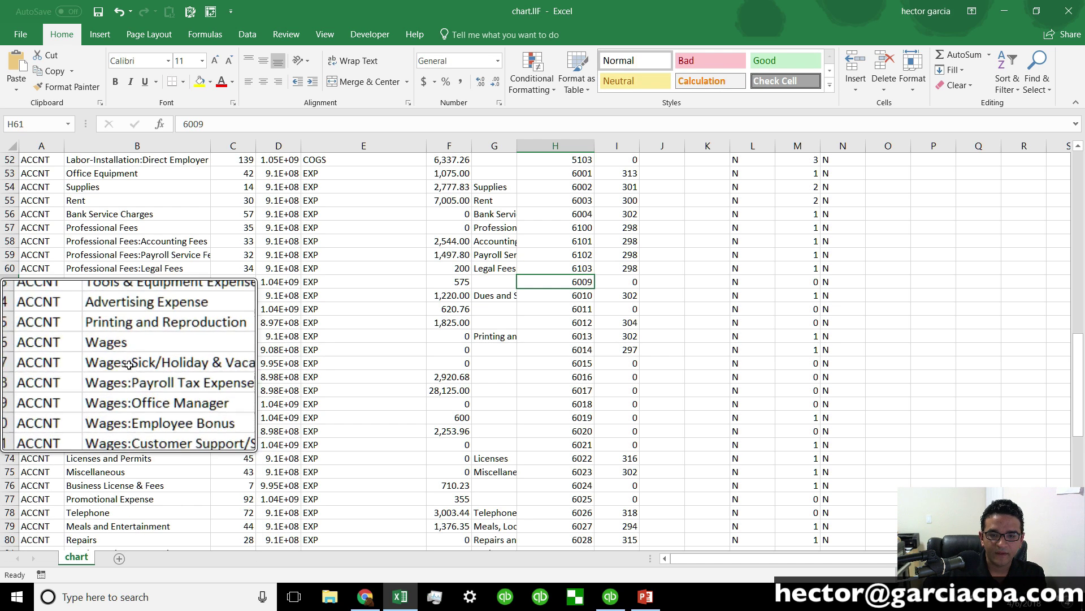
Step: Number Wages 6200, sick/holiday wages 6201, Payroll Tax 6202, and fill the remaining wage subaccounts
{"action": "left_click", "coordinate": [10, 349]}
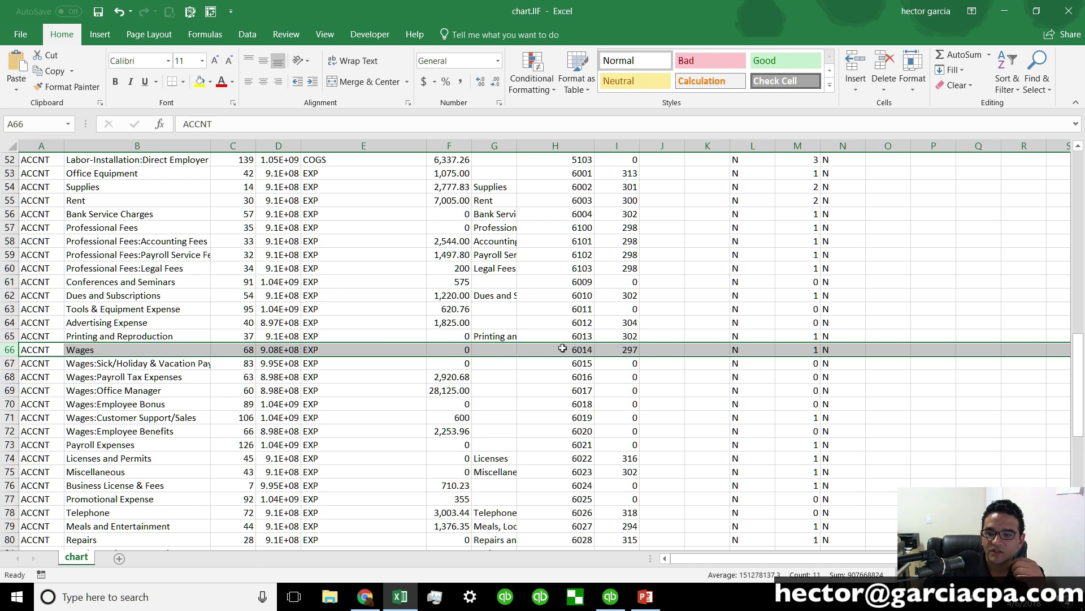
{"action": "left_click", "coordinate": [588, 350]}
{"action": "type", "text": "6200"}
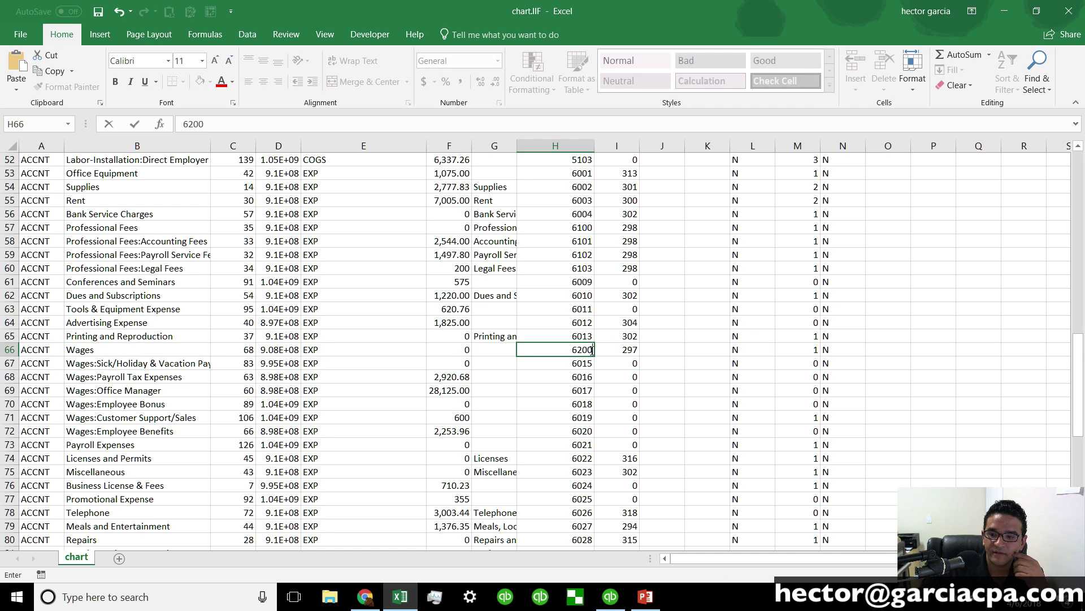
{"action": "key", "text": "Return"}
{"action": "type", "text": "620"}
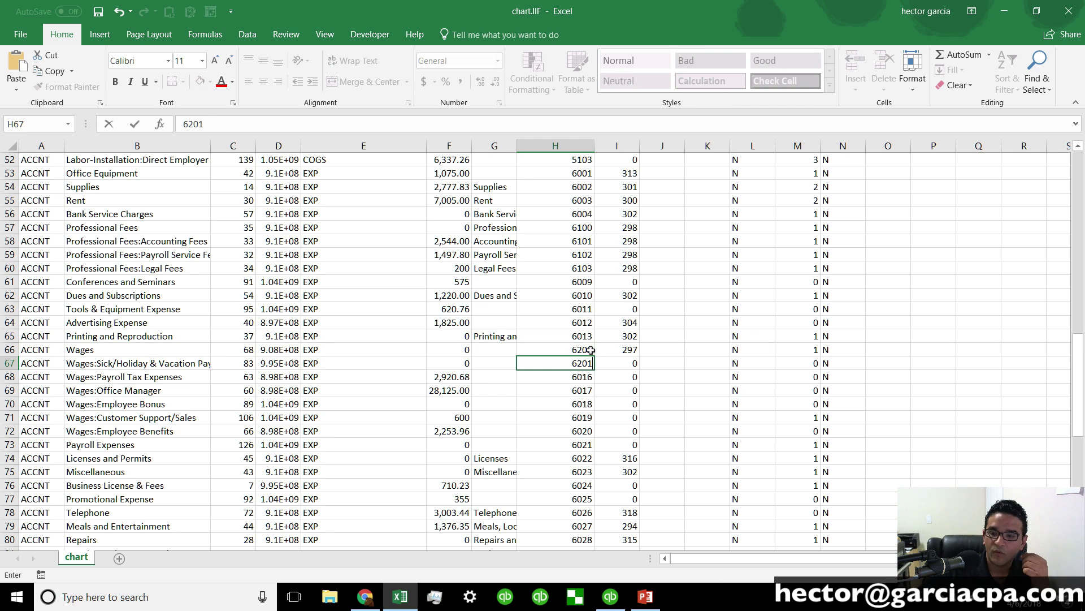
{"action": "type", "text": "1"}
{"action": "key", "text": "Return"}
{"action": "type", "text": "6202"}
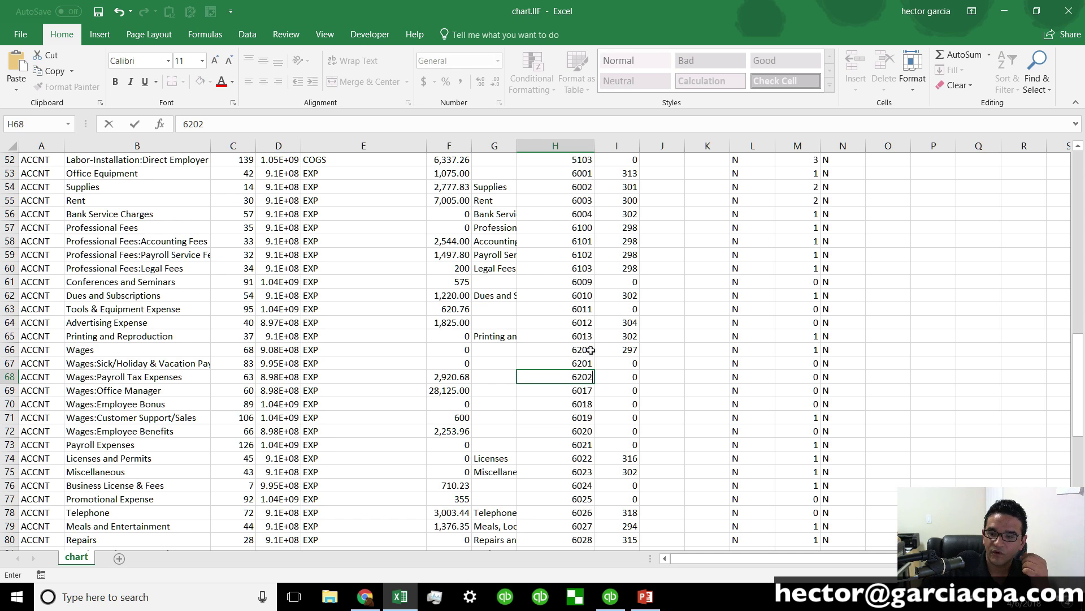
{"action": "key", "text": "Return"}
{"action": "left_click_drag", "start_coordinate": [577, 360], "coordinate": [586, 443]}
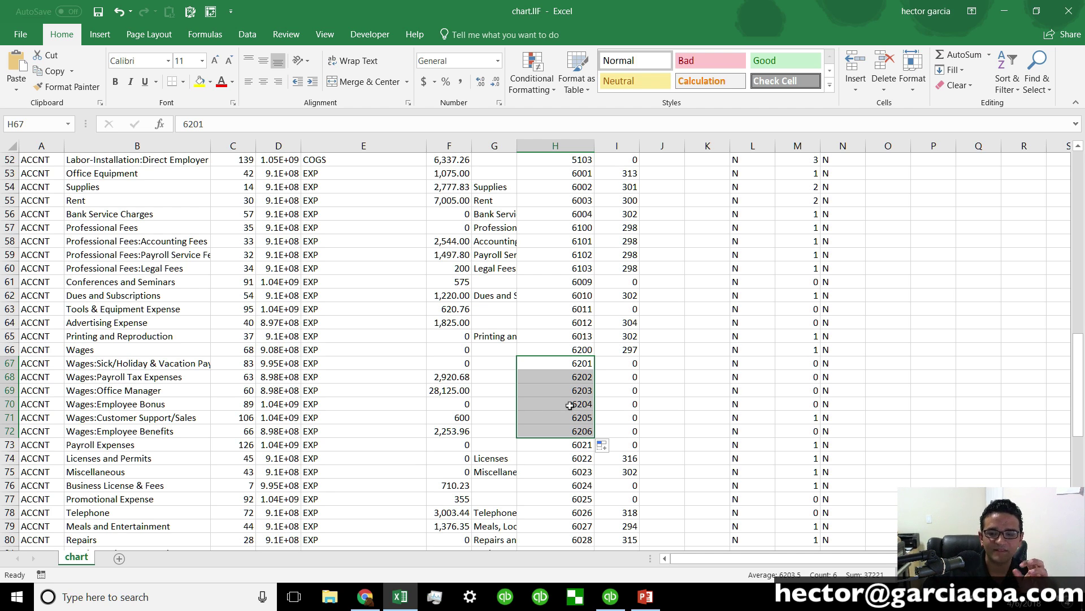
{"action": "scroll", "coordinate": [572, 380], "scroll_direction": "down", "scroll_amount": 1}
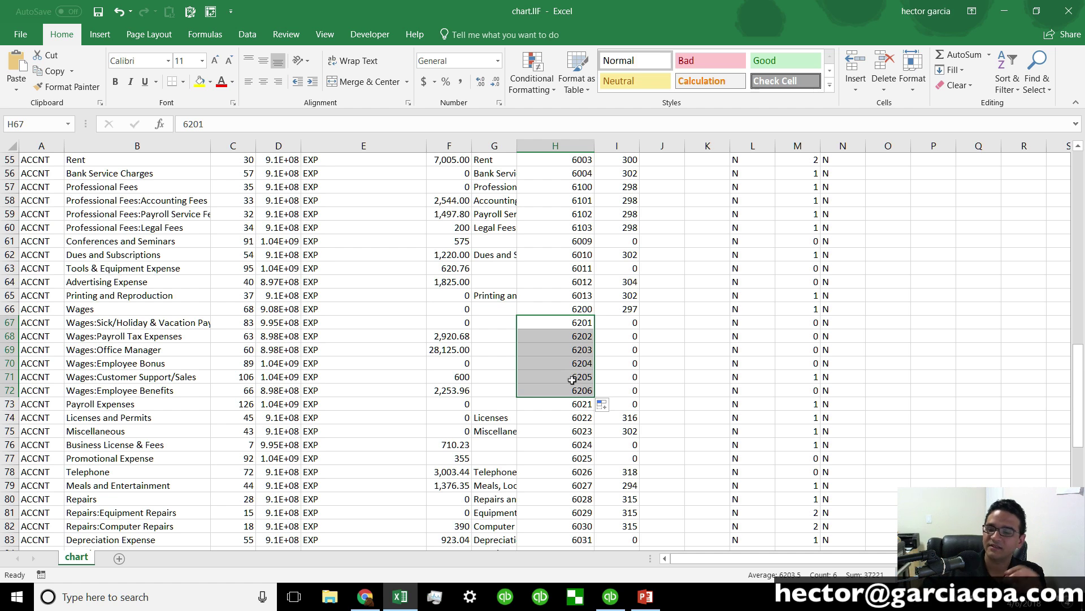
{"action": "scroll", "coordinate": [371, 485], "scroll_direction": "down", "scroll_amount": 3}
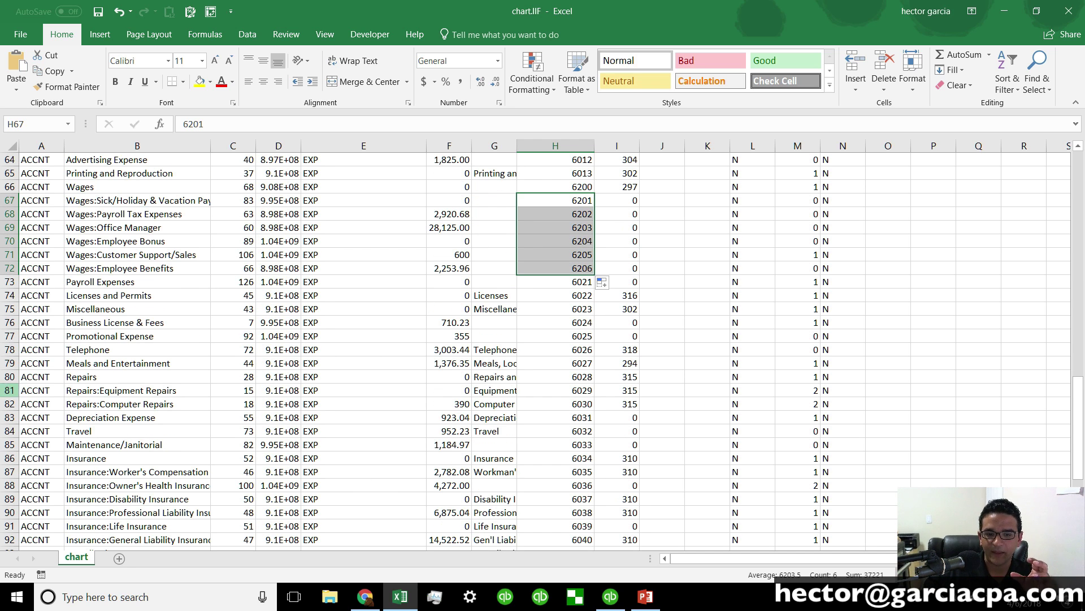
Step: Renumber Repairs 6300, Equipment Repairs 6301 and Computer Repairs 6302
{"action": "left_click", "coordinate": [10, 376]}
{"action": "left_click", "coordinate": [570, 378]}
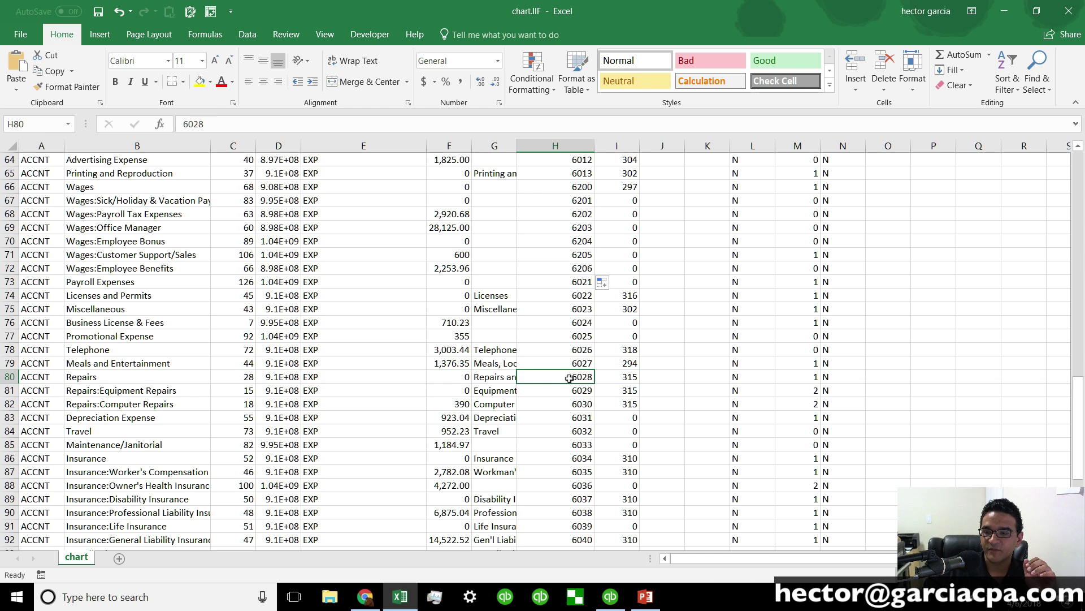
{"action": "type", "text": "6"}
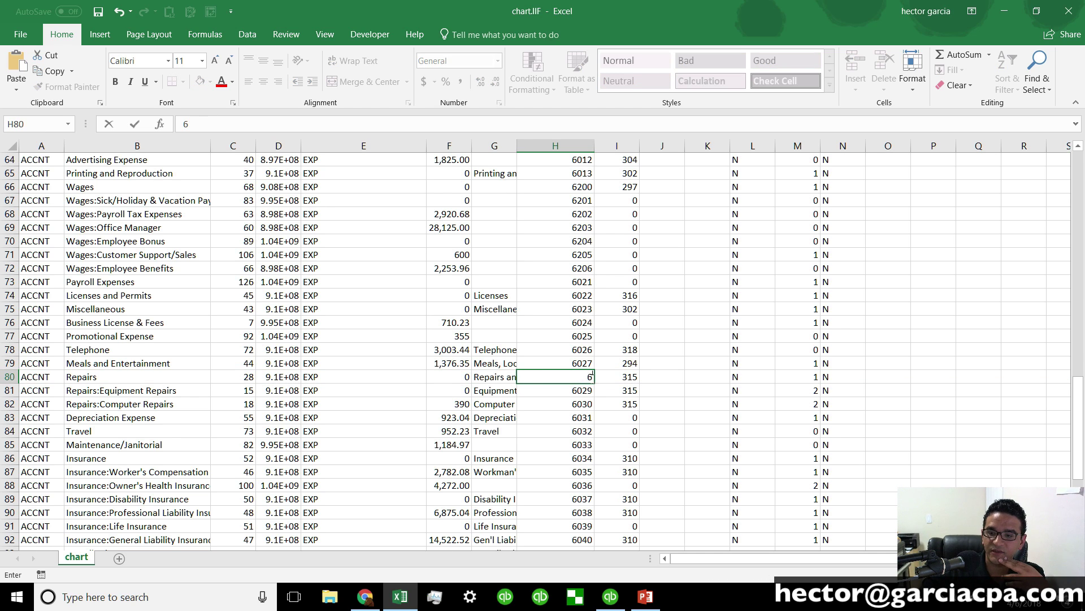
{"action": "type", "text": "300"}
{"action": "key", "text": "Return"}
{"action": "type", "text": "6301"}
{"action": "key", "text": "Return"}
{"action": "type", "text": "6"}
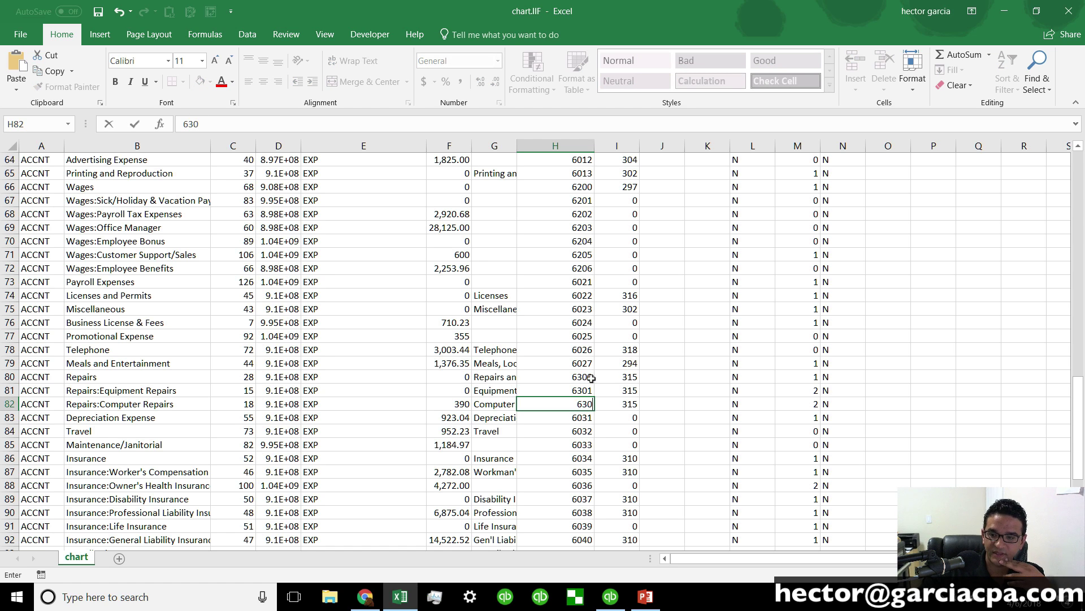
{"action": "key", "text": "Return"}
Step: Number Insurance 6400–6402 and extend the series through the Insurance group to 6406
{"action": "left_click", "coordinate": [5, 459]}
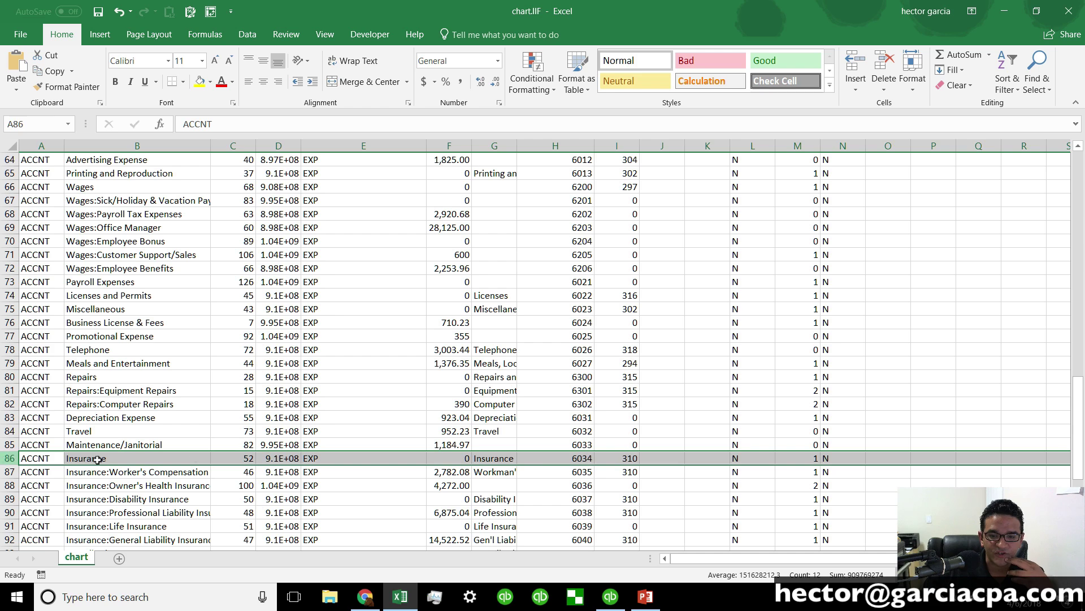
{"action": "left_click", "coordinate": [574, 459]}
{"action": "type", "text": "6400"}
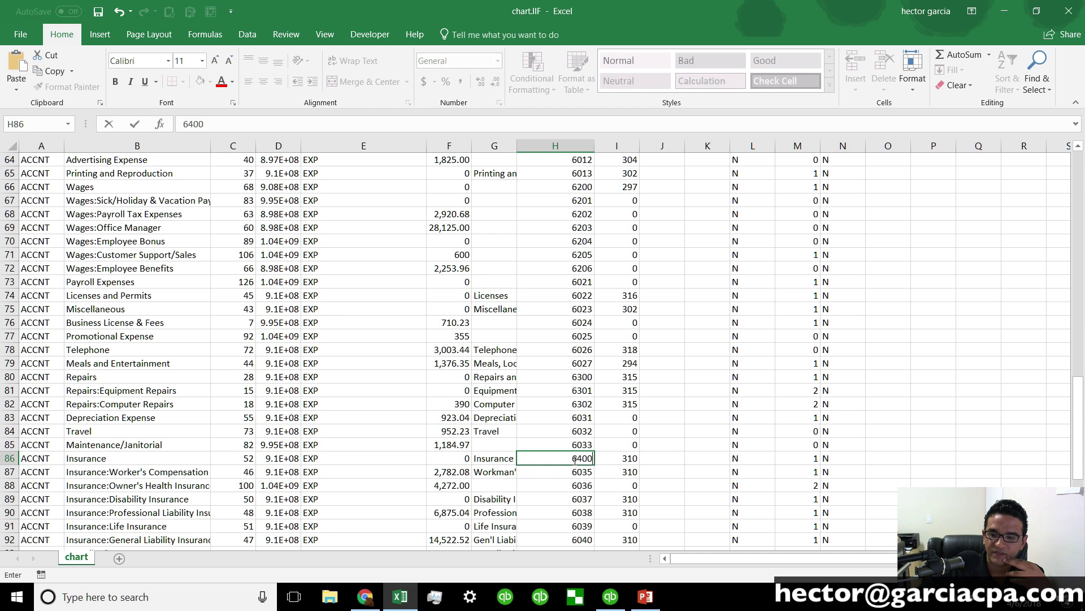
{"action": "key", "text": "Return"}
{"action": "type", "text": "6401"}
{"action": "key", "text": "Return"}
{"action": "type", "text": "6402"}
{"action": "key", "text": "Return"}
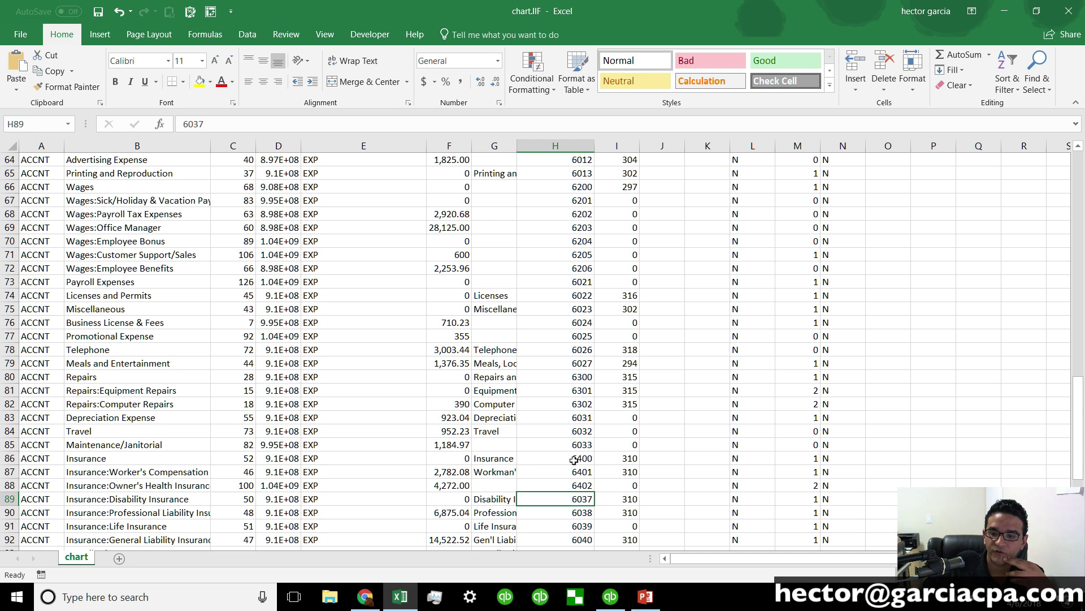
{"action": "left_click_drag", "start_coordinate": [574, 471], "coordinate": [588, 544]}
{"action": "scroll", "coordinate": [583, 523], "scroll_direction": "down", "scroll_amount": 1}
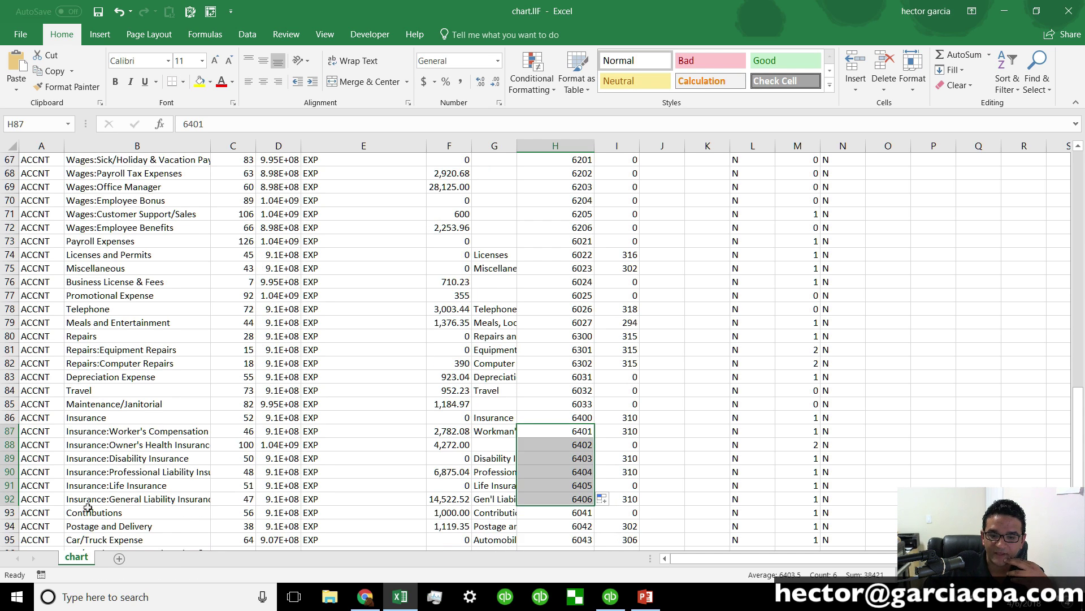
{"action": "left_click", "coordinate": [9, 499]}
Step: Number Car/Truck Expense 6500, registration 6501, Mileage 6502, and extend to 6505
{"action": "scroll", "coordinate": [232, 488], "scroll_direction": "down", "scroll_amount": 2}
{"action": "scroll", "coordinate": [191, 473], "scroll_direction": "down", "scroll_amount": 1}
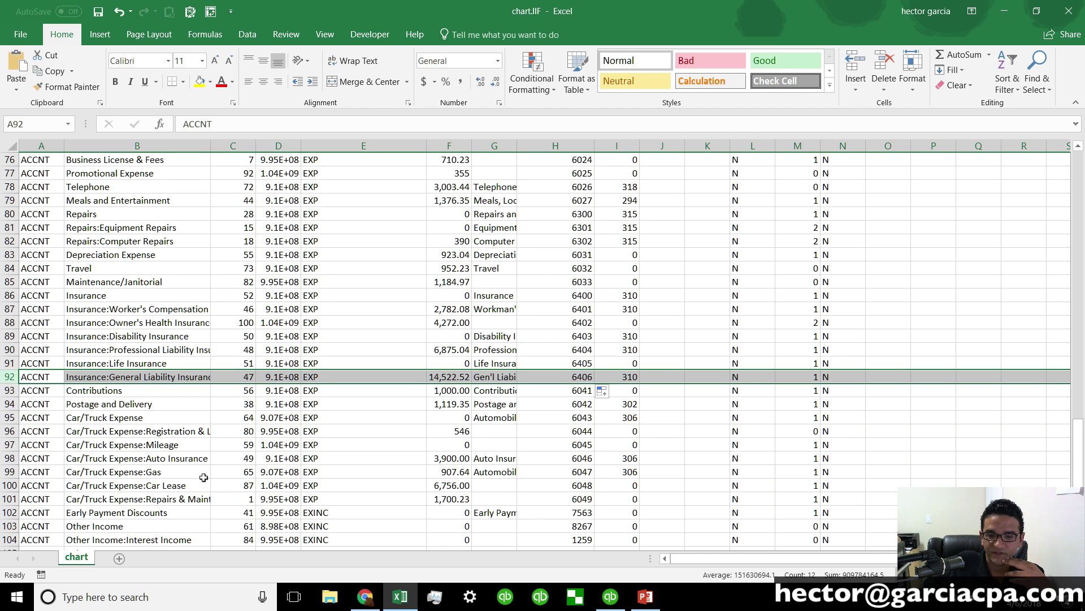
{"action": "left_click", "coordinate": [9, 417]}
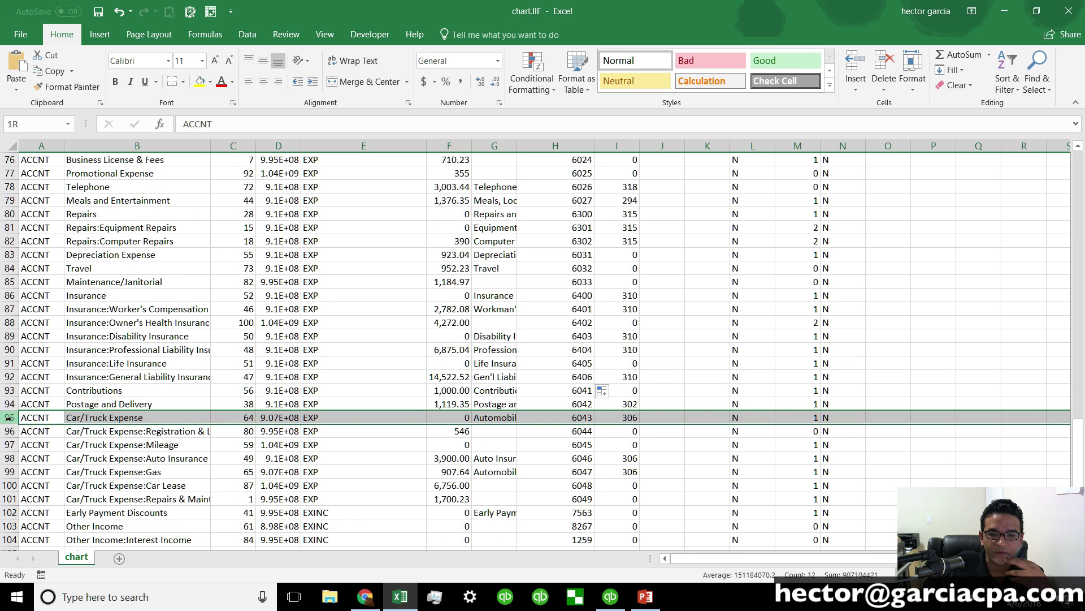
{"action": "left_click", "coordinate": [583, 417]}
{"action": "type", "text": "6500"}
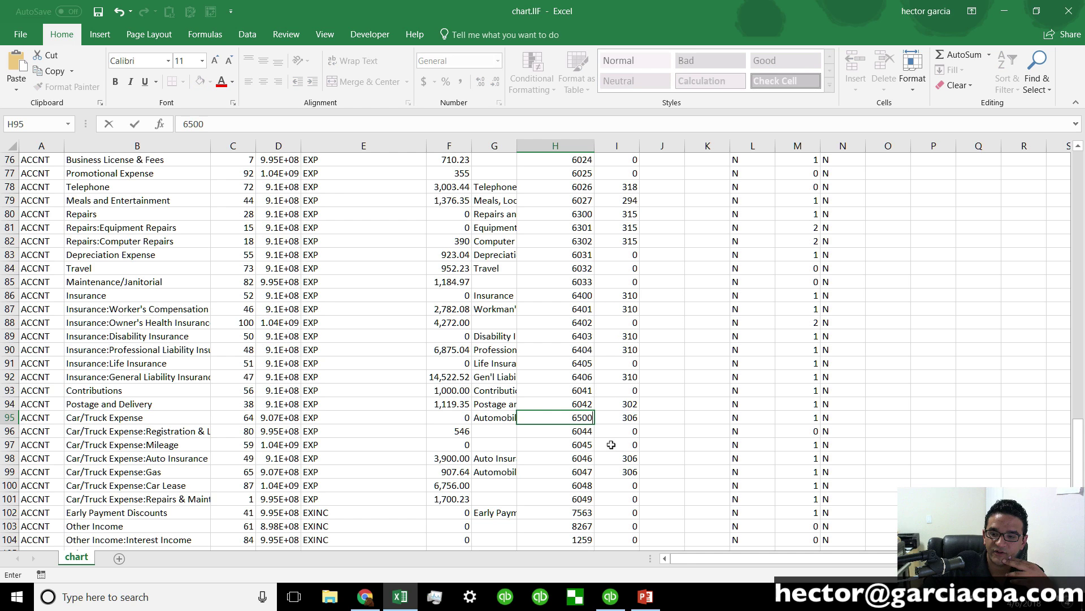
{"action": "key", "text": "Return"}
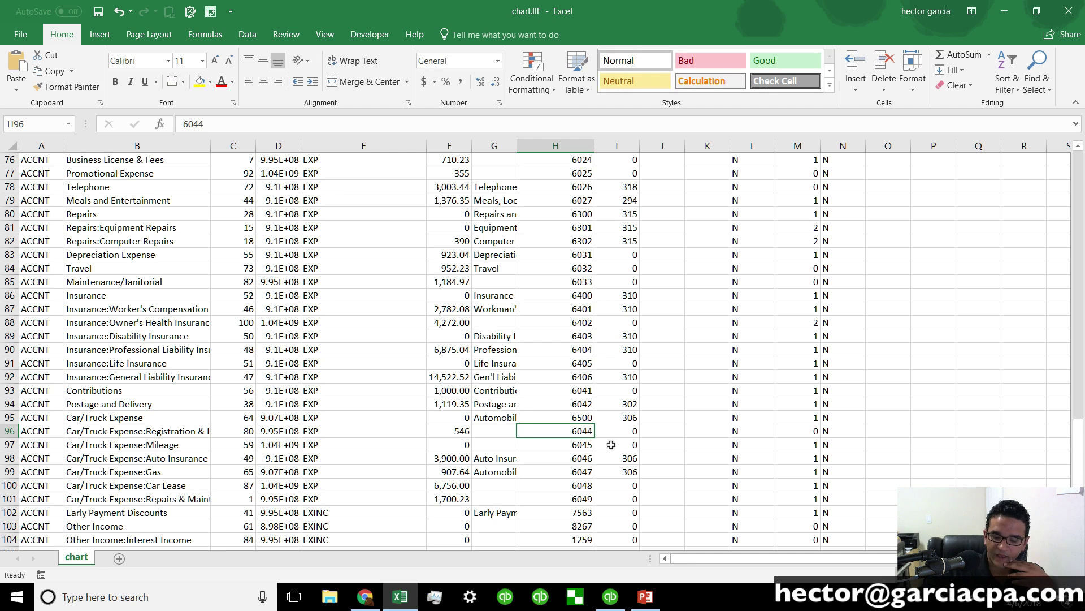
{"action": "type", "text": "6501"}
{"action": "key", "text": "Return"}
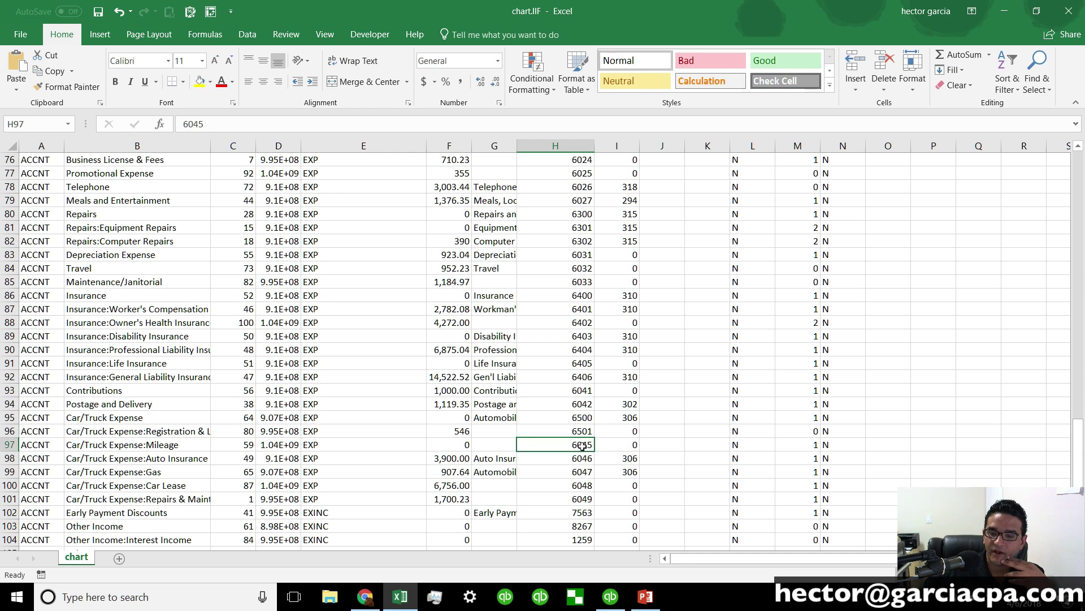
{"action": "type", "text": "6502"}
{"action": "left_click", "coordinate": [584, 446]}
{"action": "left_click_drag", "start_coordinate": [583, 431], "coordinate": [587, 496]}
Step: Number Early Payment Discounts 7001 and return to the Other Income number
{"action": "scroll", "coordinate": [549, 490], "scroll_direction": "down", "scroll_amount": 2}
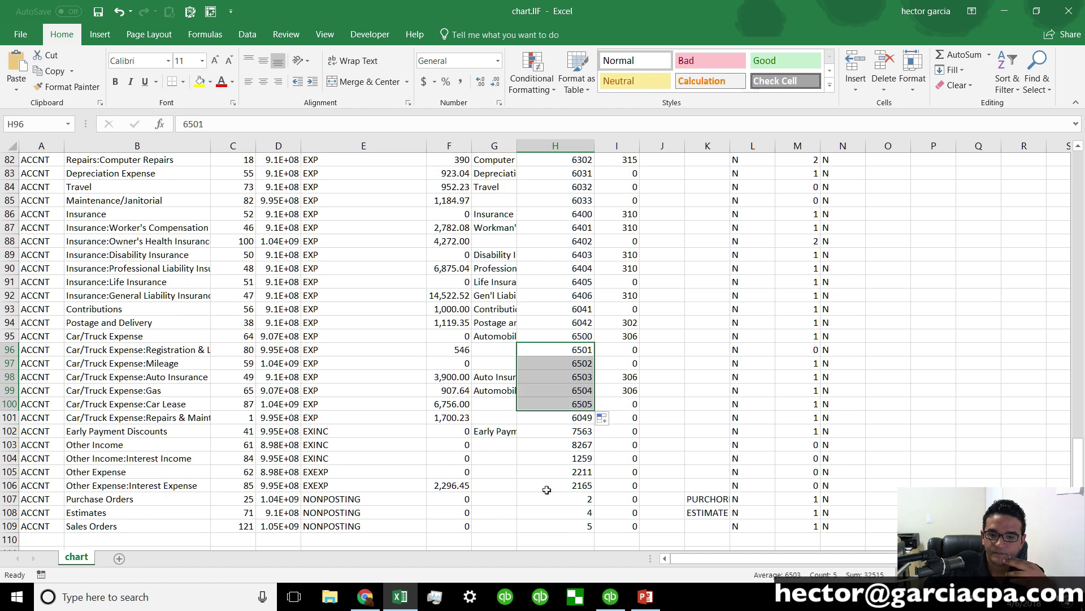
{"action": "left_click_drag", "start_coordinate": [9, 431], "coordinate": [9, 443]}
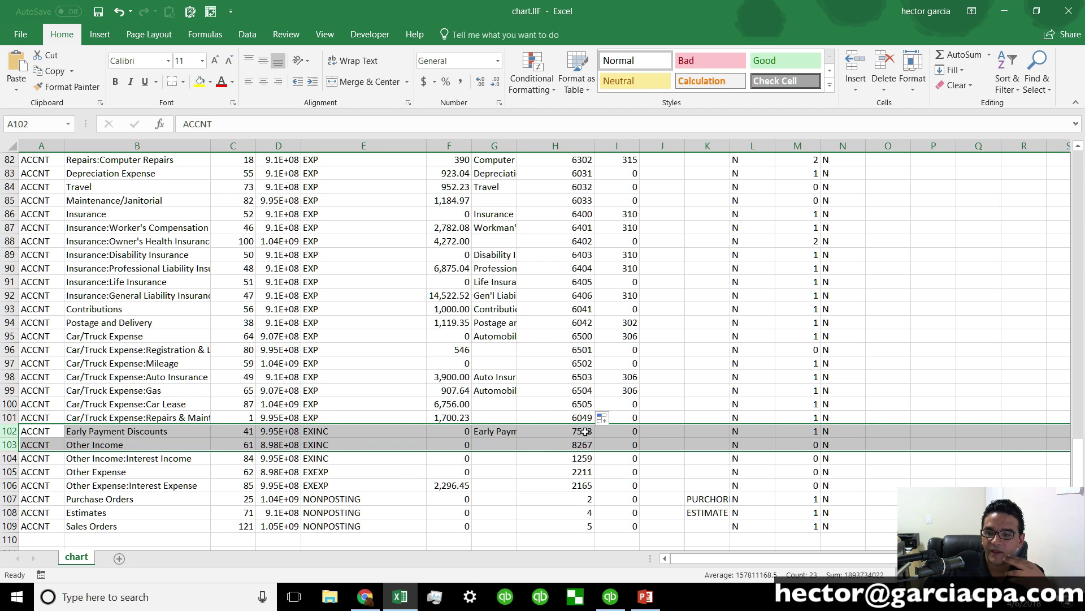
{"action": "left_click", "coordinate": [585, 431]}
{"action": "type", "text": "7001"}
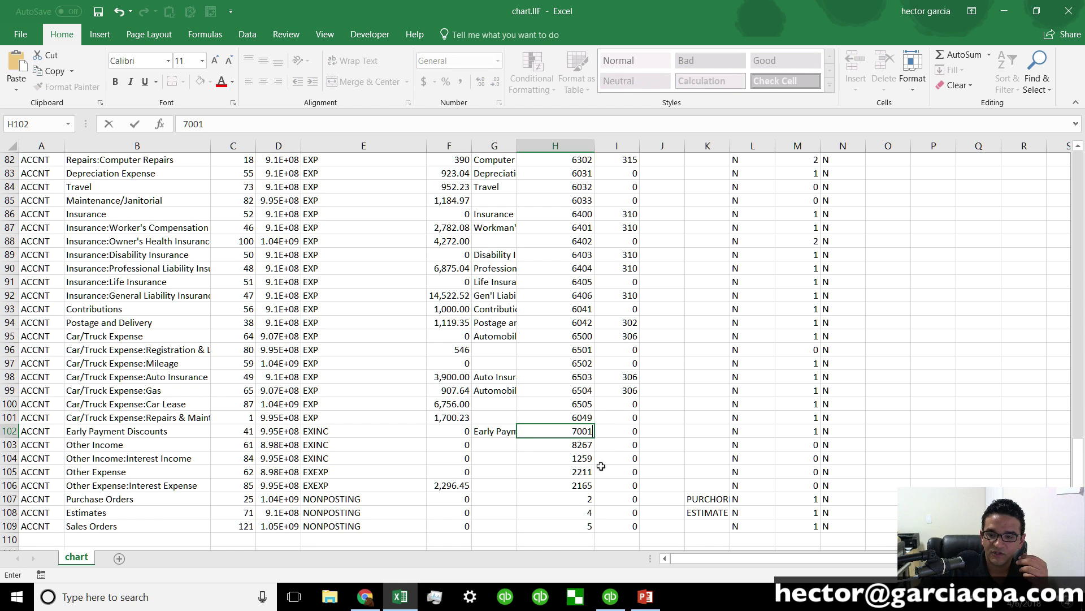
{"action": "key", "text": "Return"}
{"action": "type", "text": "700"}
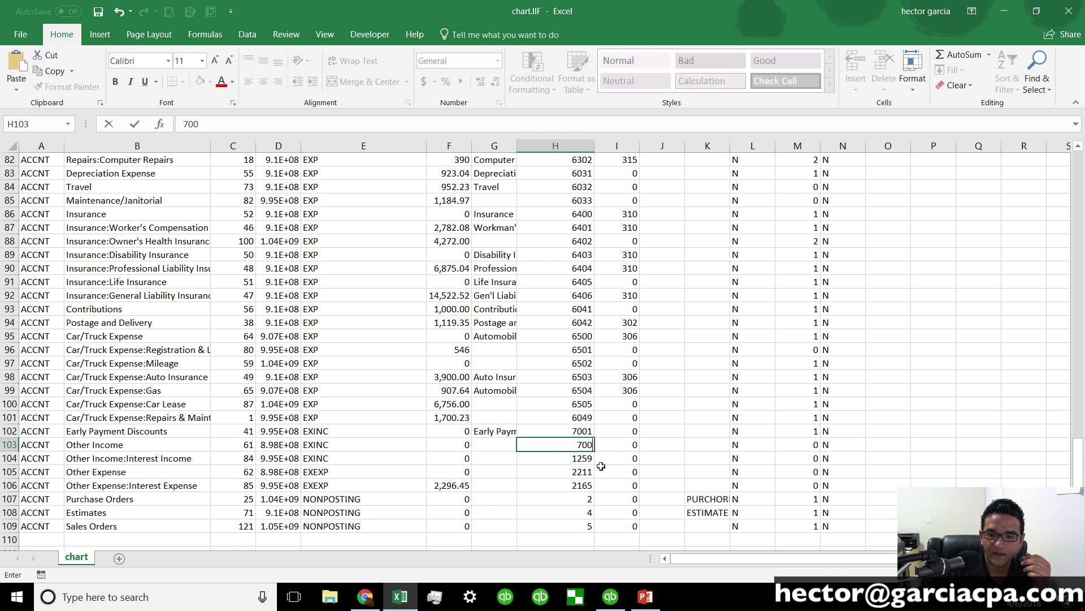
{"action": "type", "text": "2"}
{"action": "key", "text": "Return"}
{"action": "type", "text": "7003"}
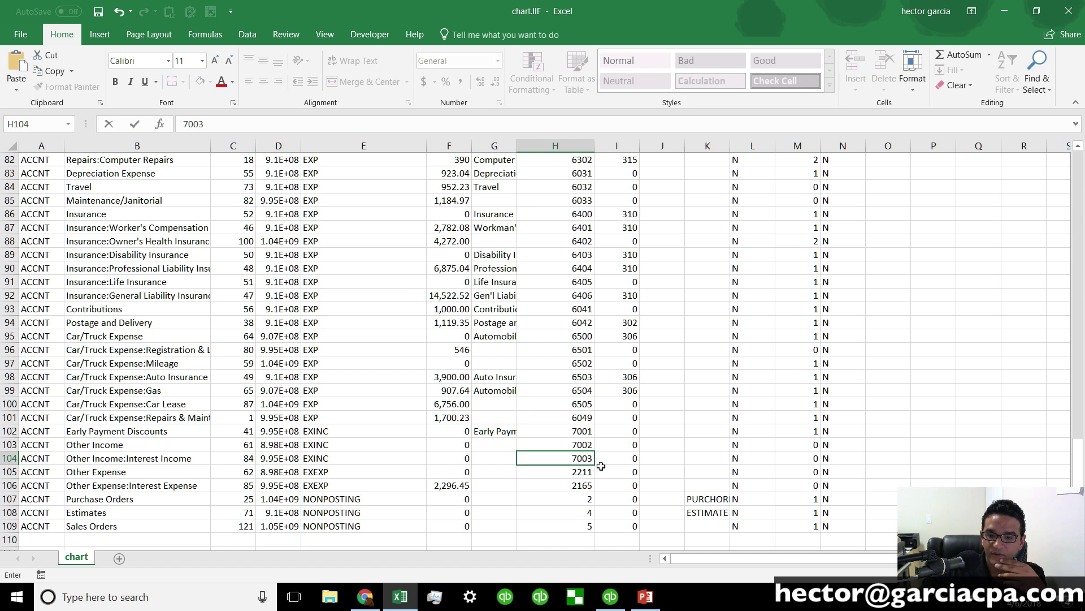
{"action": "key", "text": "Up"}
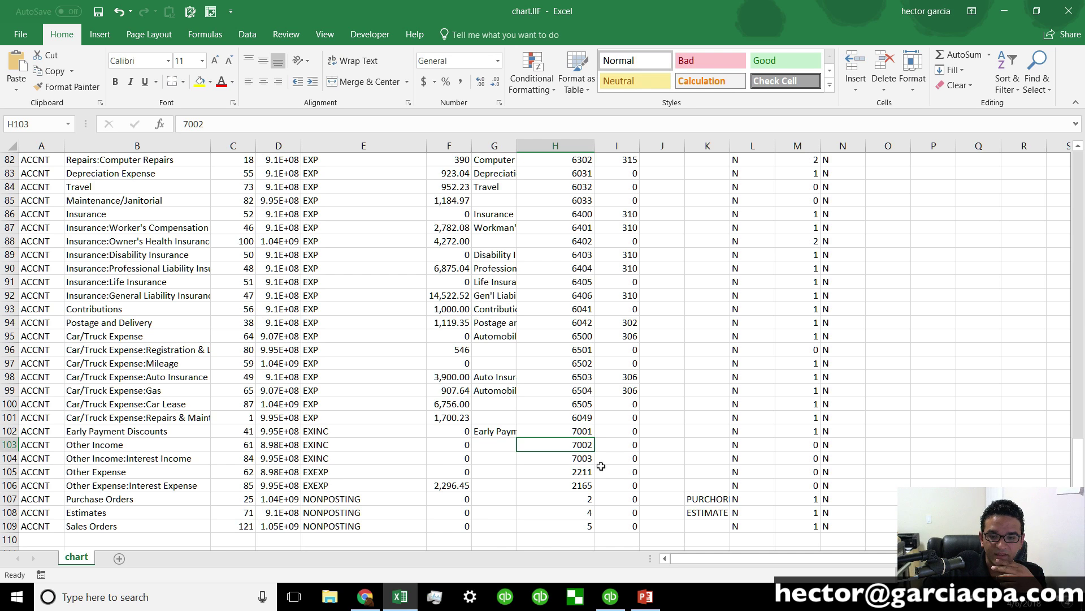
{"action": "key", "text": "Down"}
{"action": "key", "text": "Up"}
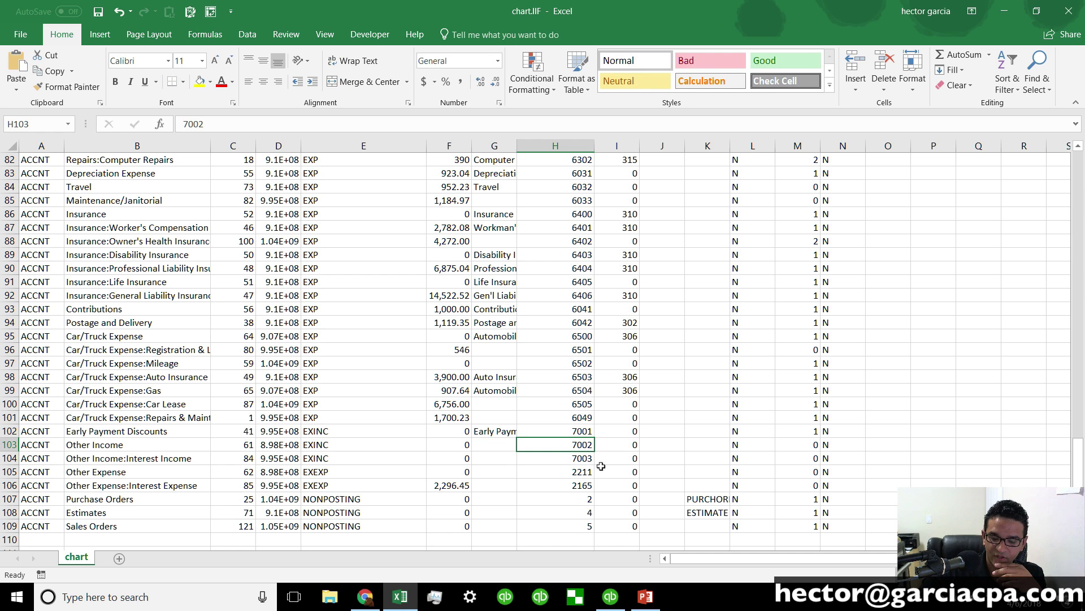
Step: Number Other Income 7100, Interest Income 7101, Other Expense 8100 and Interest Expense 8101
{"action": "type", "text": "7100"}
{"action": "key", "text": "Return"}
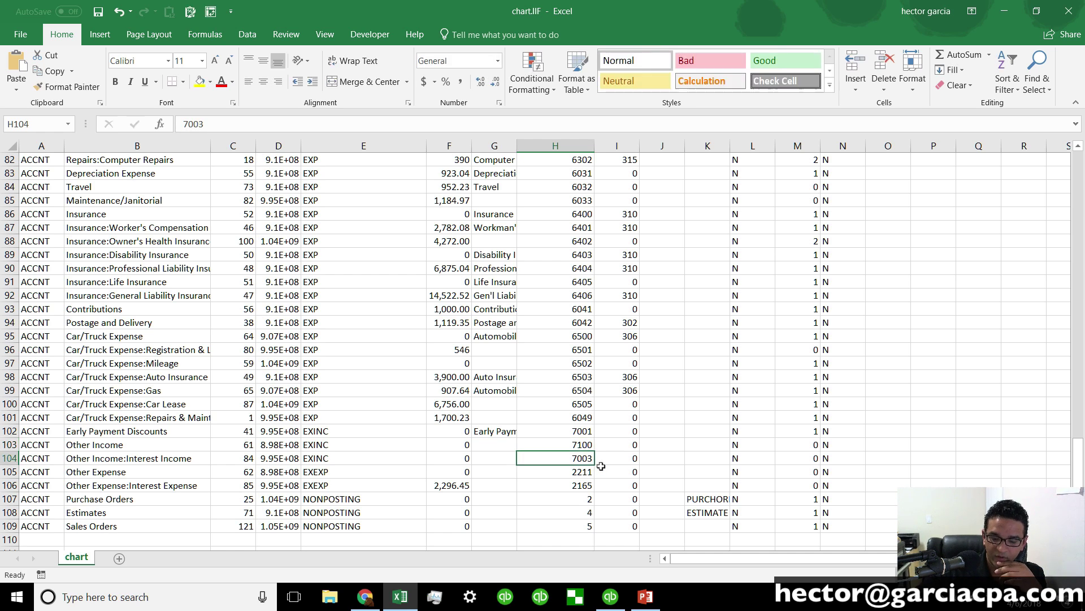
{"action": "type", "text": "7101"}
{"action": "key", "text": "Return"}
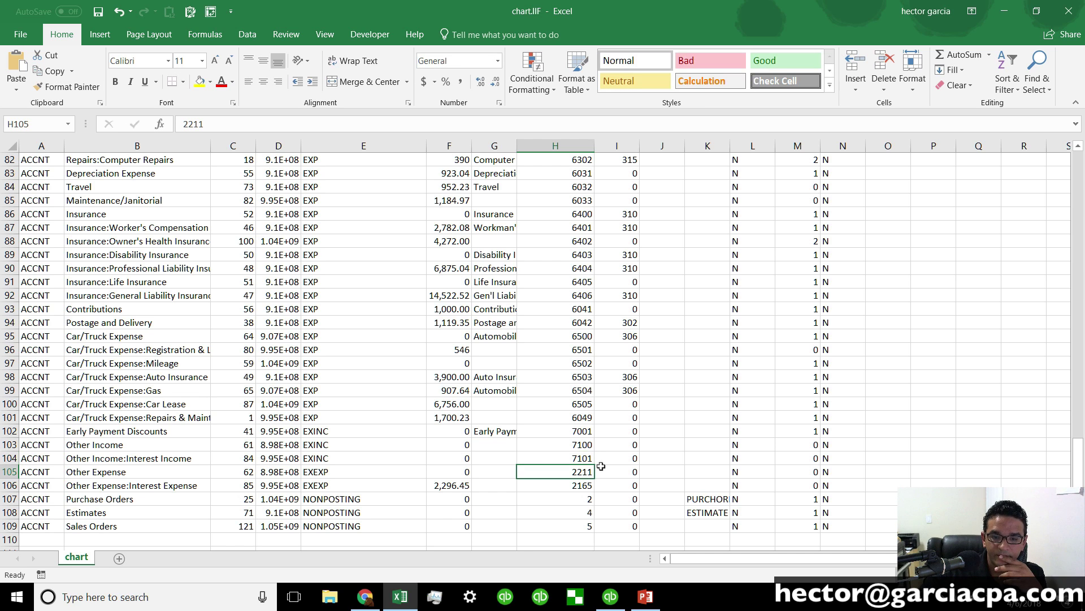
{"action": "type", "text": "8"}
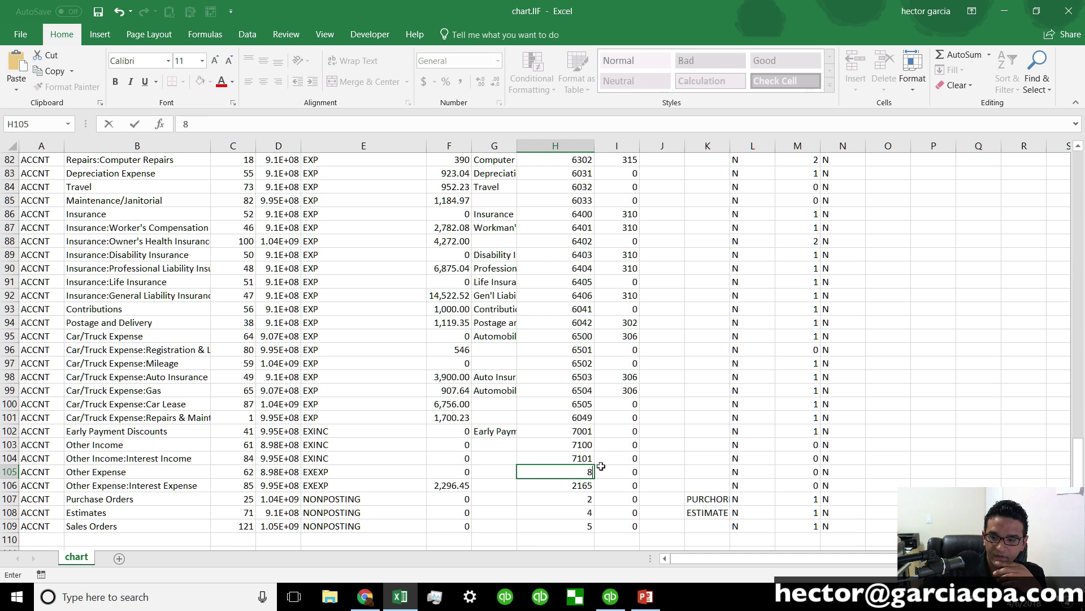
{"action": "type", "text": "100"}
{"action": "key", "text": "Return"}
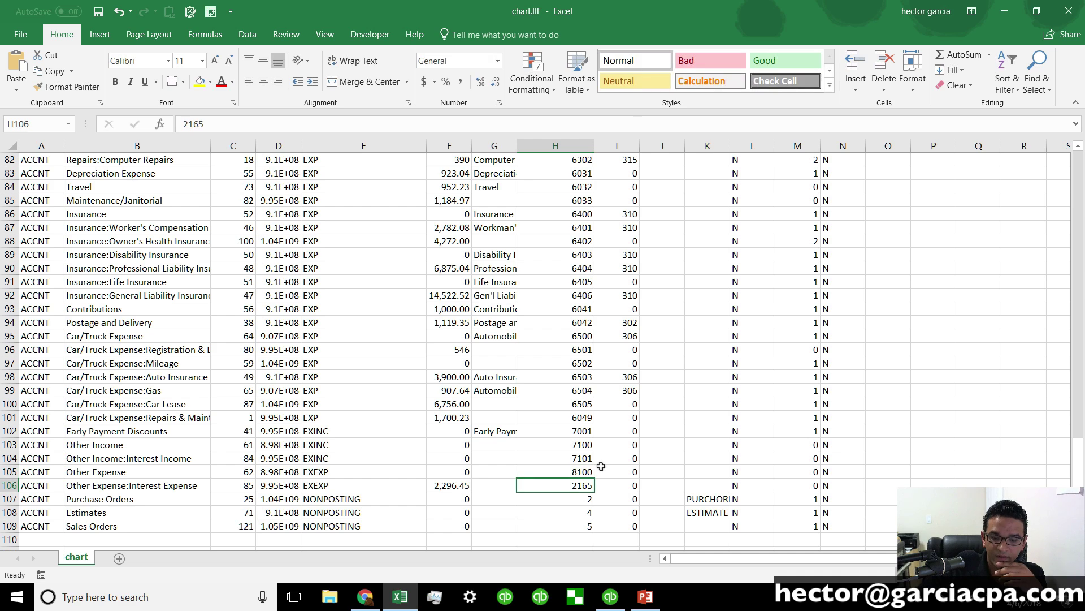
{"action": "type", "text": "8101"}
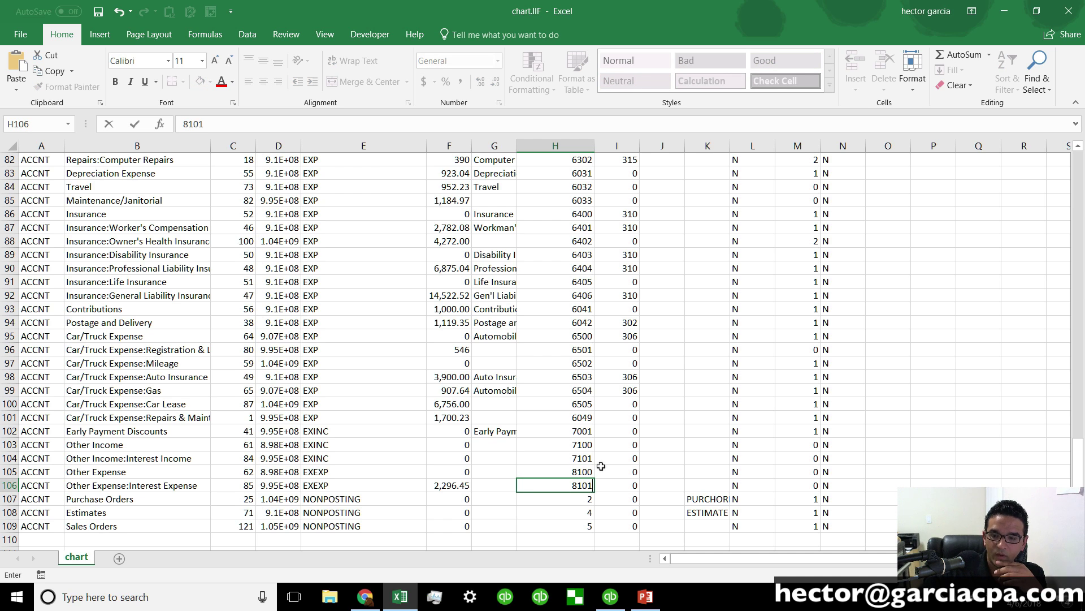
{"action": "key", "text": "Return"}
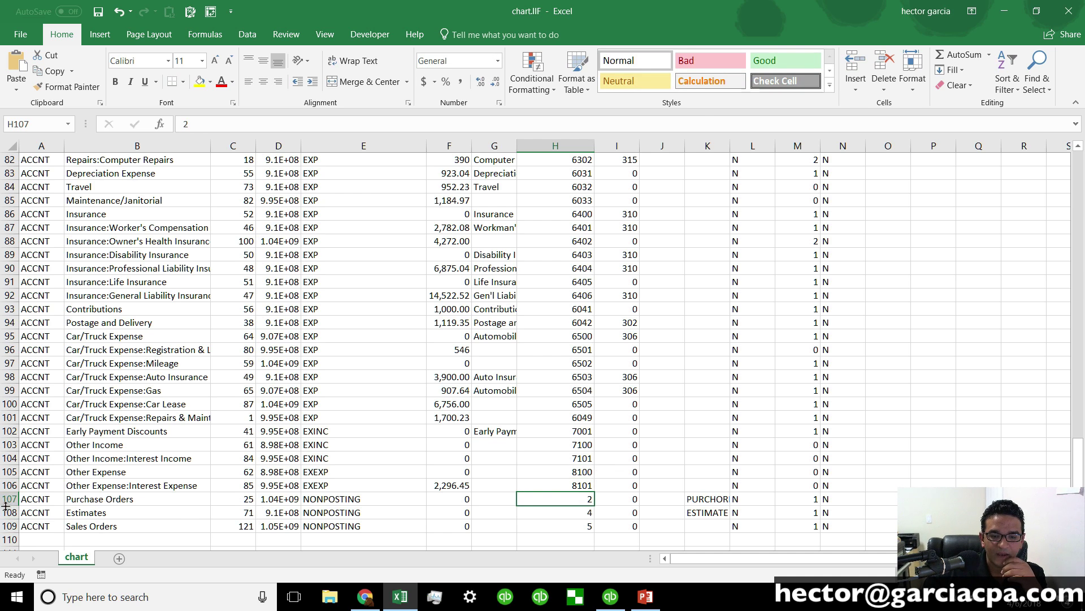
Step: Delete the three non-posting rows at the bottom of the sheet
{"action": "left_click_drag", "start_coordinate": [7, 499], "coordinate": [5, 524]}
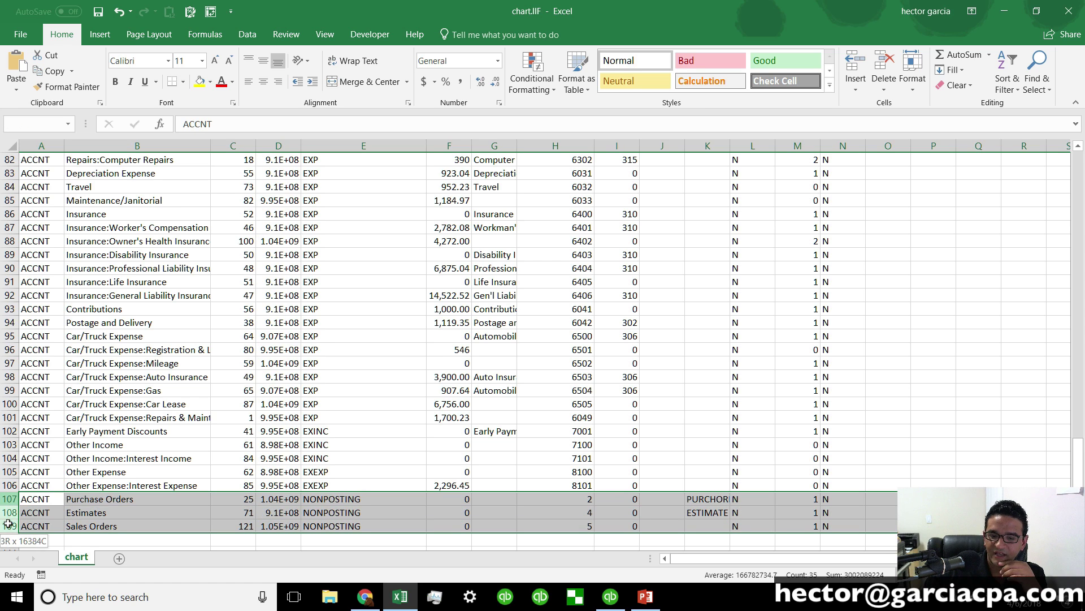
{"action": "right_click", "coordinate": [173, 511]}
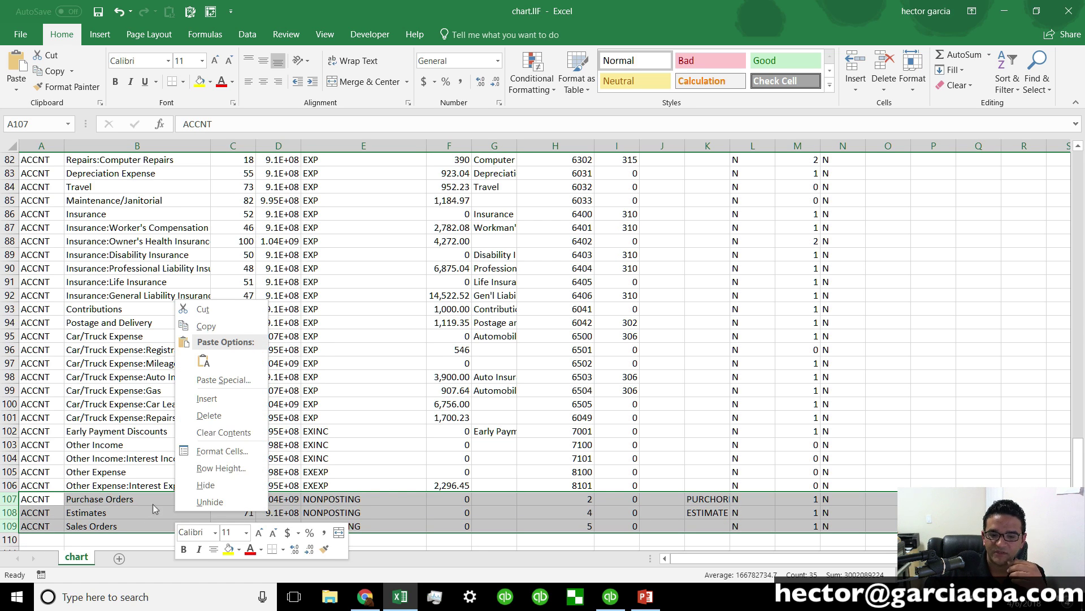
{"action": "left_click", "coordinate": [209, 416]}
{"action": "left_click", "coordinate": [186, 501]}
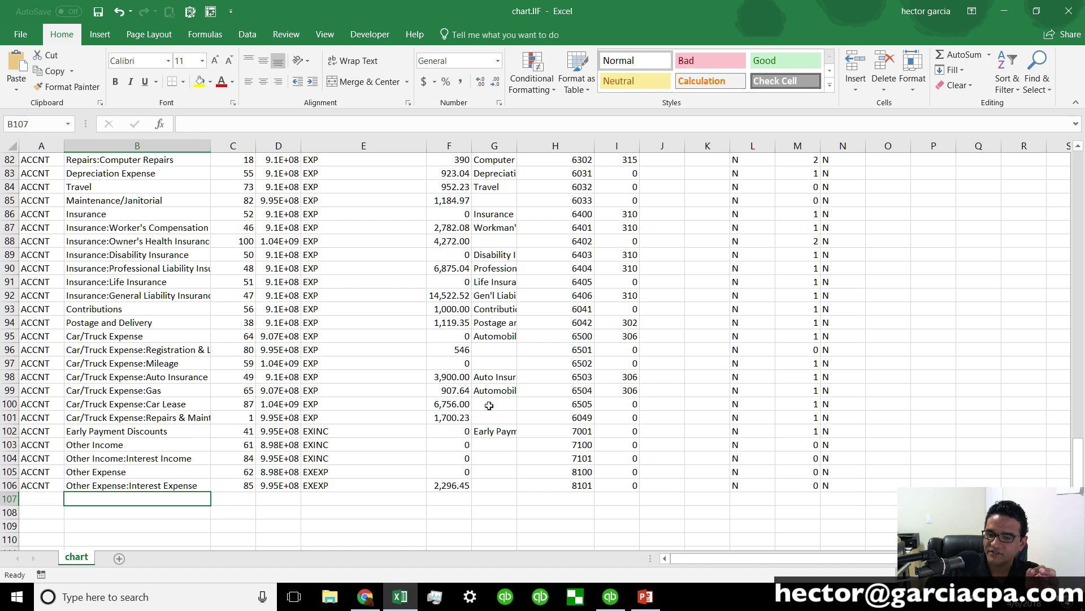
Step: Save chart.IIF and close Excel
{"action": "scroll", "coordinate": [562, 309], "scroll_direction": "up", "scroll_amount": 4}
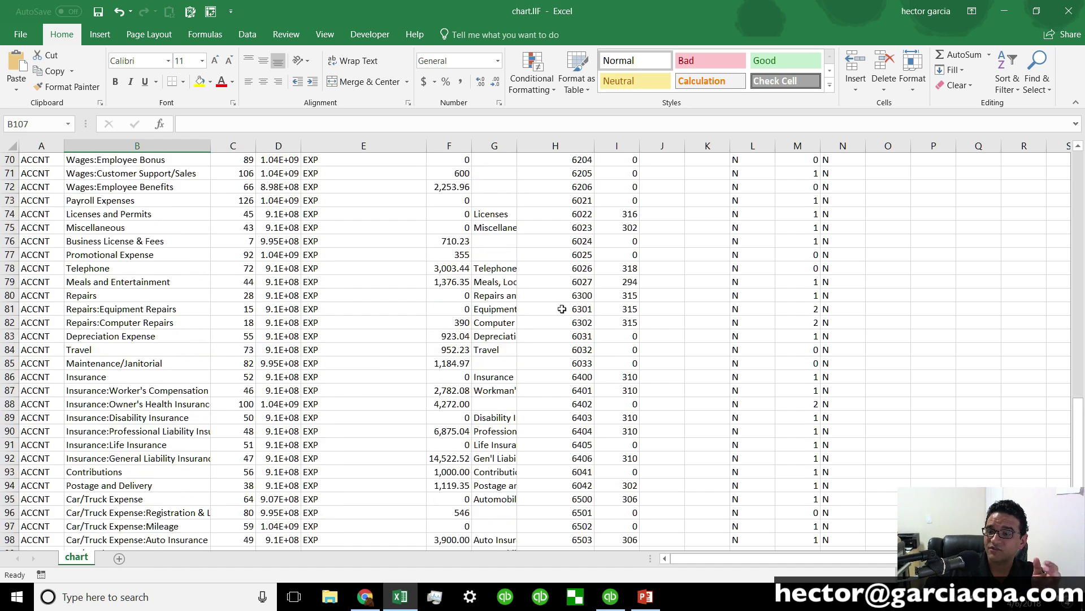
{"action": "scroll", "coordinate": [562, 309], "scroll_direction": "up", "scroll_amount": 20}
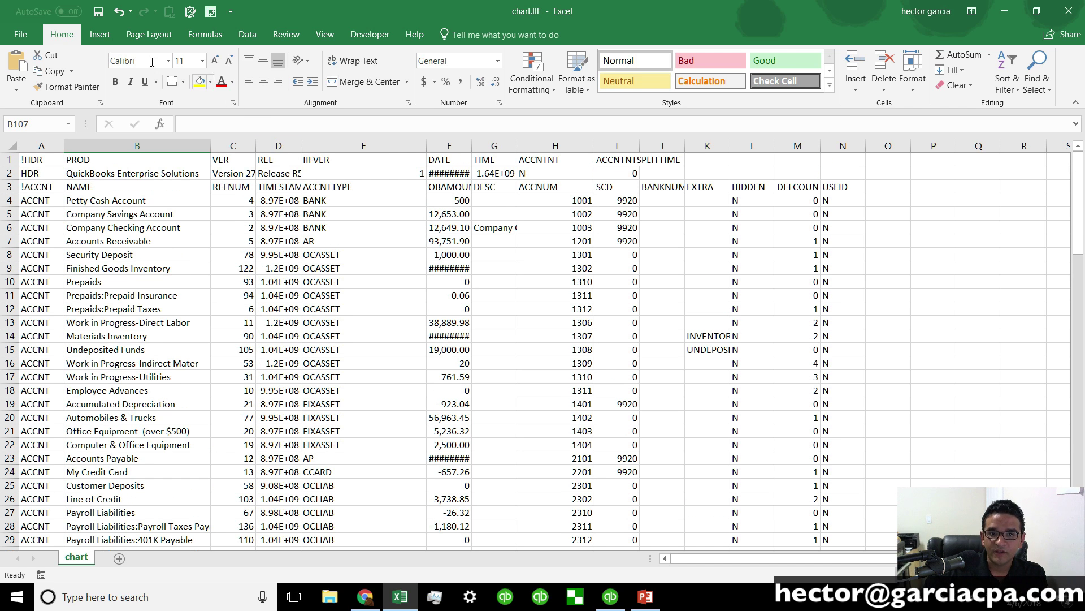
{"action": "left_click", "coordinate": [98, 20]}
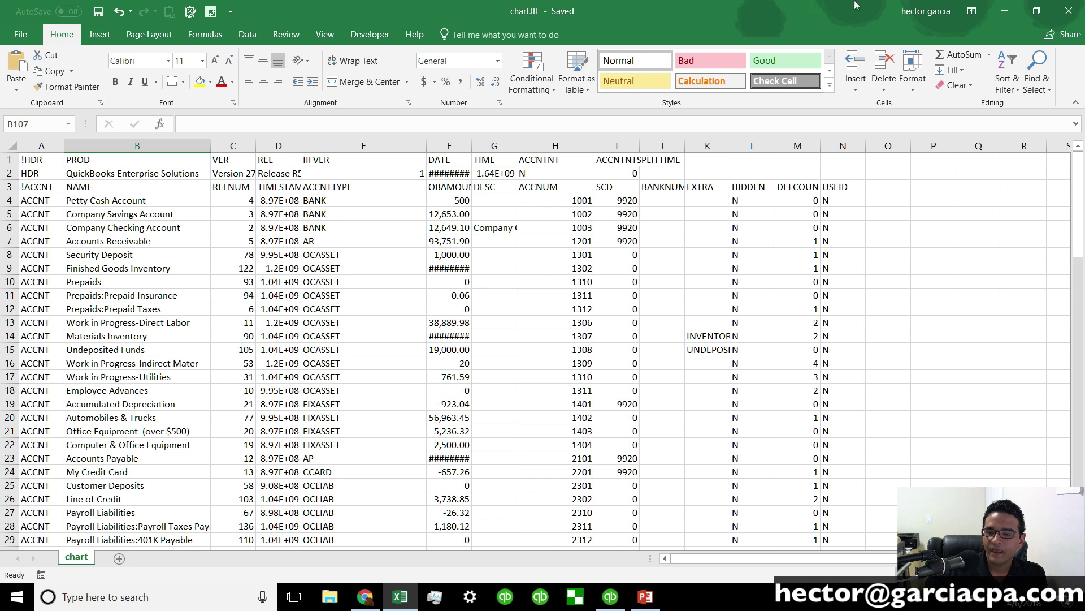
{"action": "left_click", "coordinate": [1078, 12]}
Step: Close the Chrome reference page and bring QuickBooks back to the front
{"action": "left_click", "coordinate": [1077, 12]}
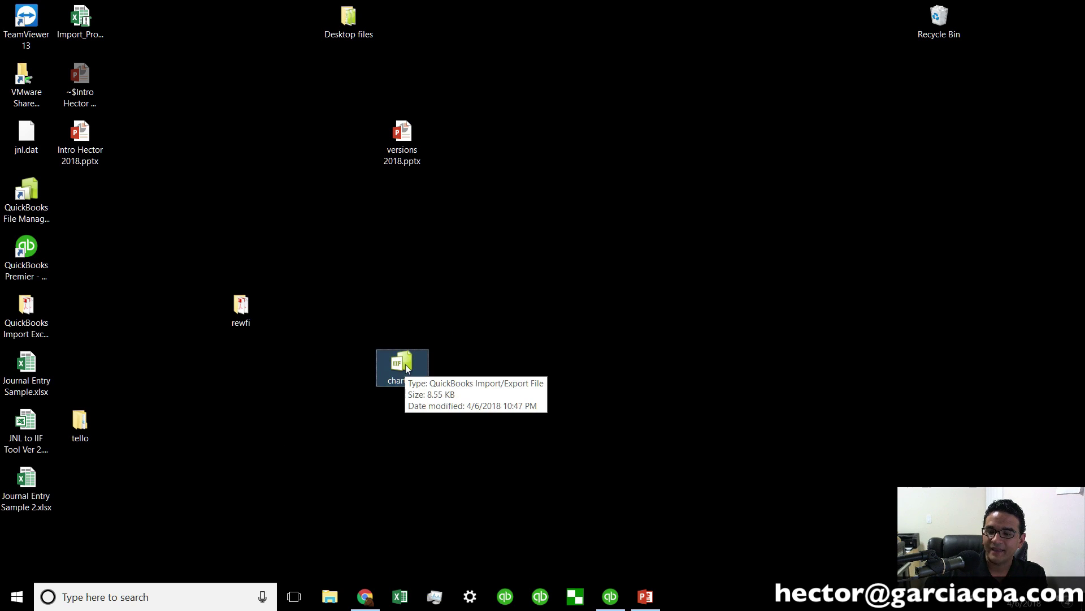
{"action": "left_click", "coordinate": [608, 598]}
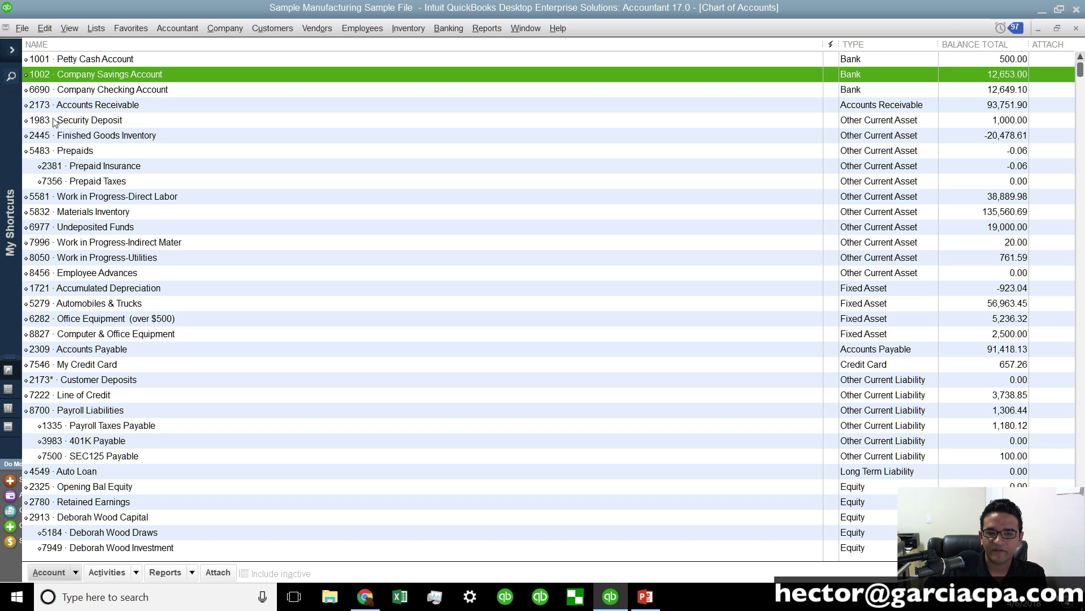
Step: Close Write Checks and Home, then tile the Profit & Loss and Chart of Accounts vertically
{"action": "left_click", "coordinate": [1057, 29]}
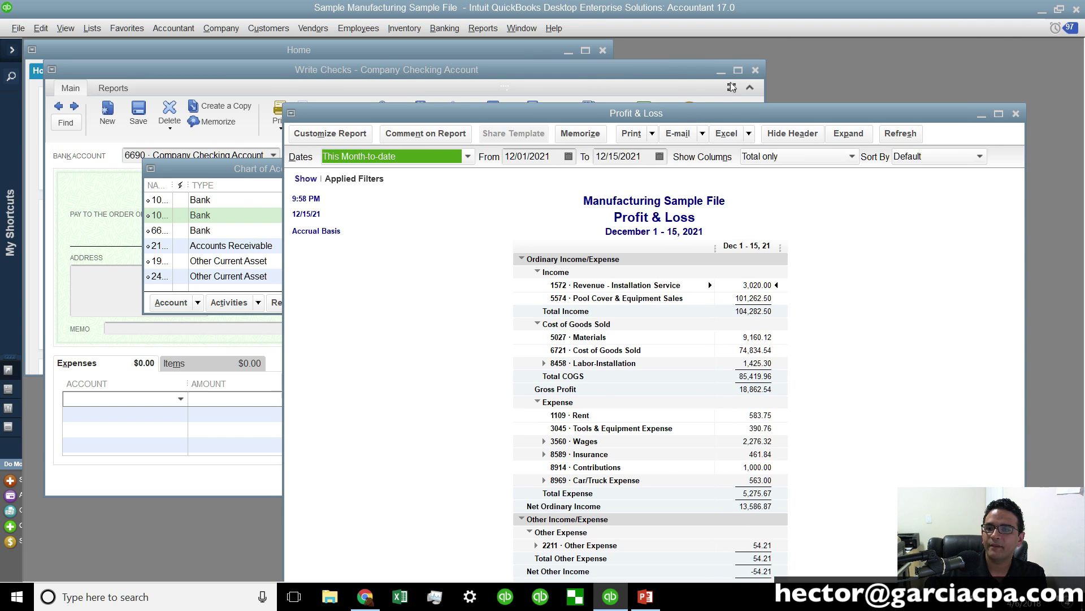
{"action": "left_click", "coordinate": [755, 69]}
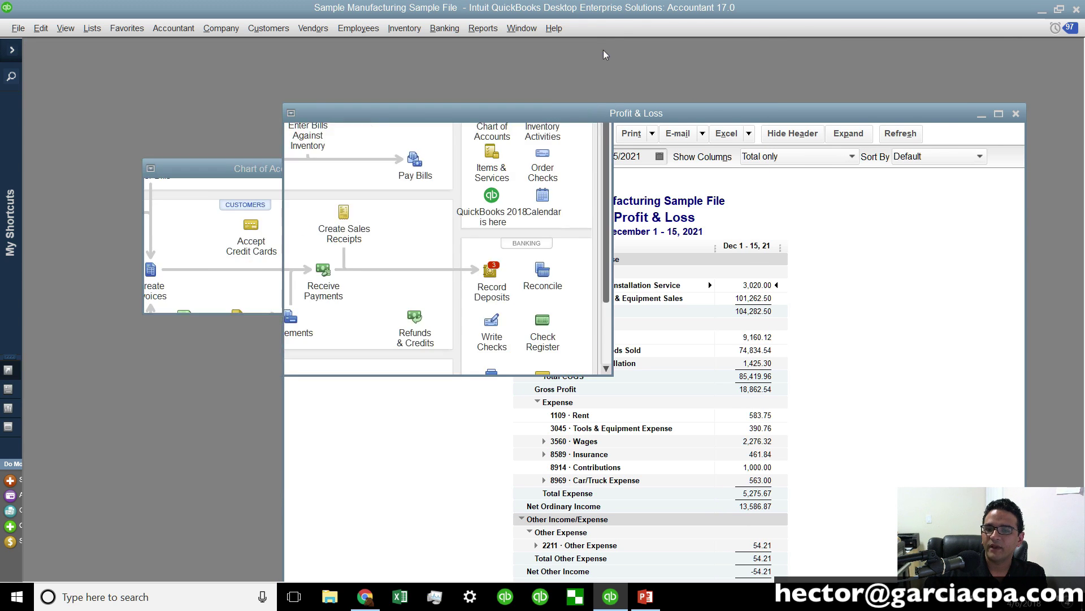
{"action": "left_click", "coordinate": [603, 50]}
{"action": "left_click", "coordinate": [522, 28]}
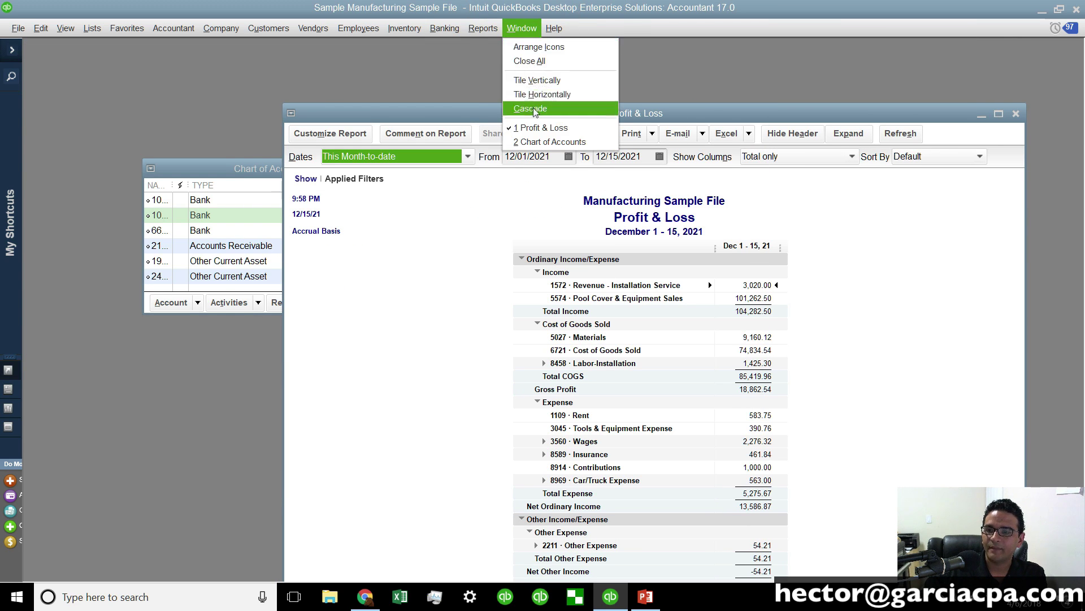
{"action": "left_click", "coordinate": [539, 83]}
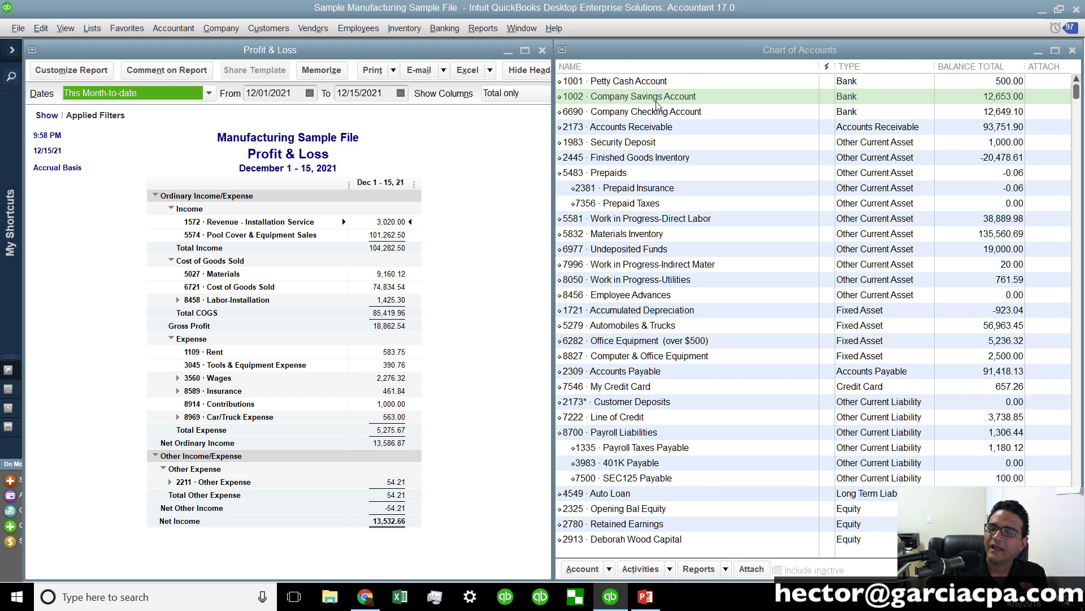
Step: Import chart.IIF from the Desktop via File > Utilities > Import > IIF Files
{"action": "left_click", "coordinate": [408, 218]}
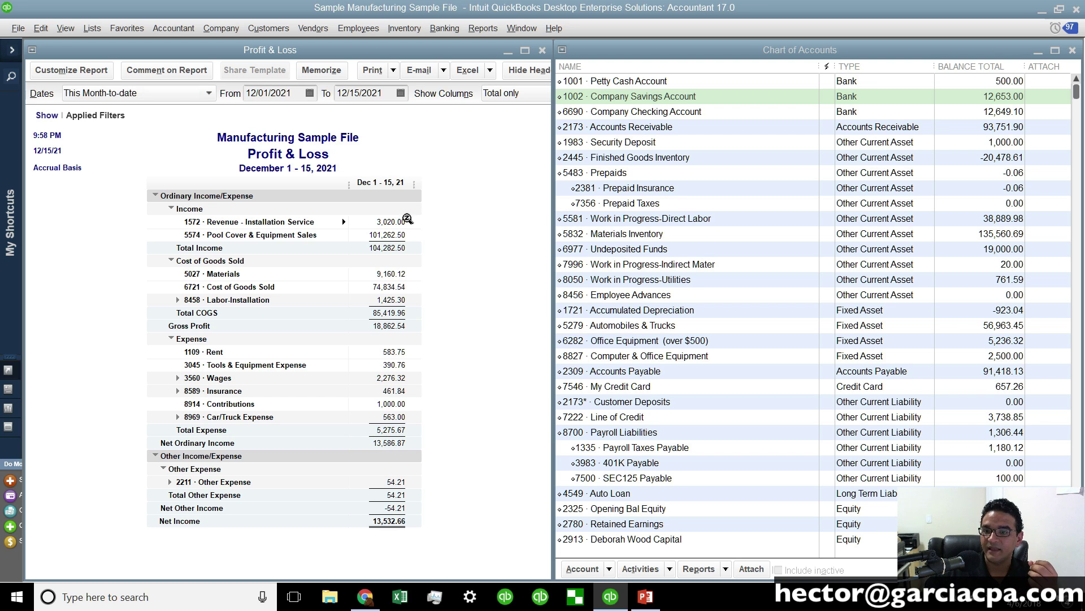
{"action": "left_click", "coordinate": [19, 28]}
{"action": "mouse_move", "coordinate": [45, 182]}
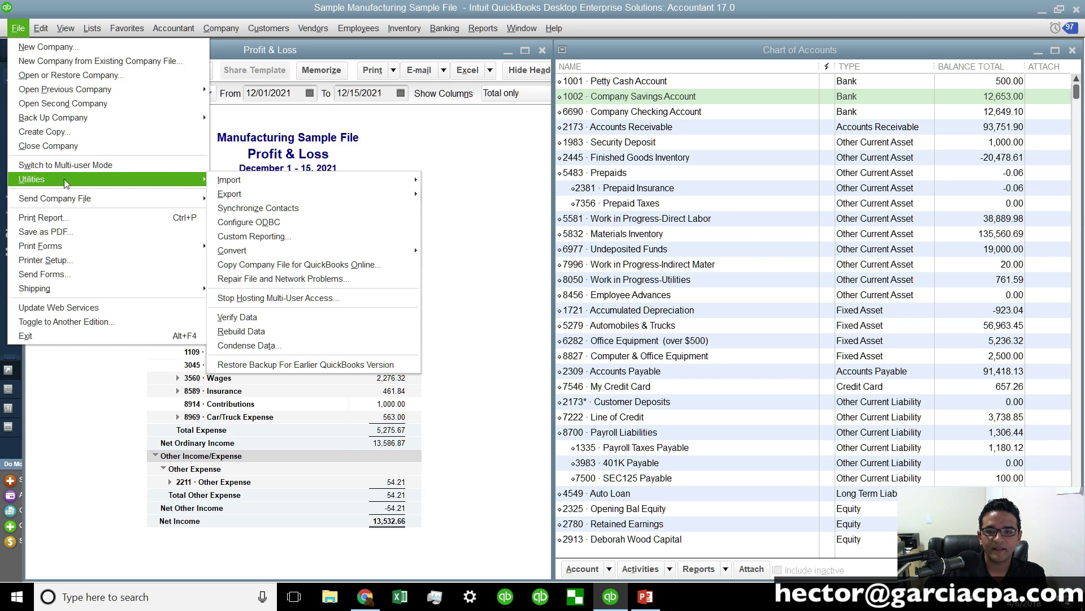
{"action": "mouse_move", "coordinate": [255, 179]}
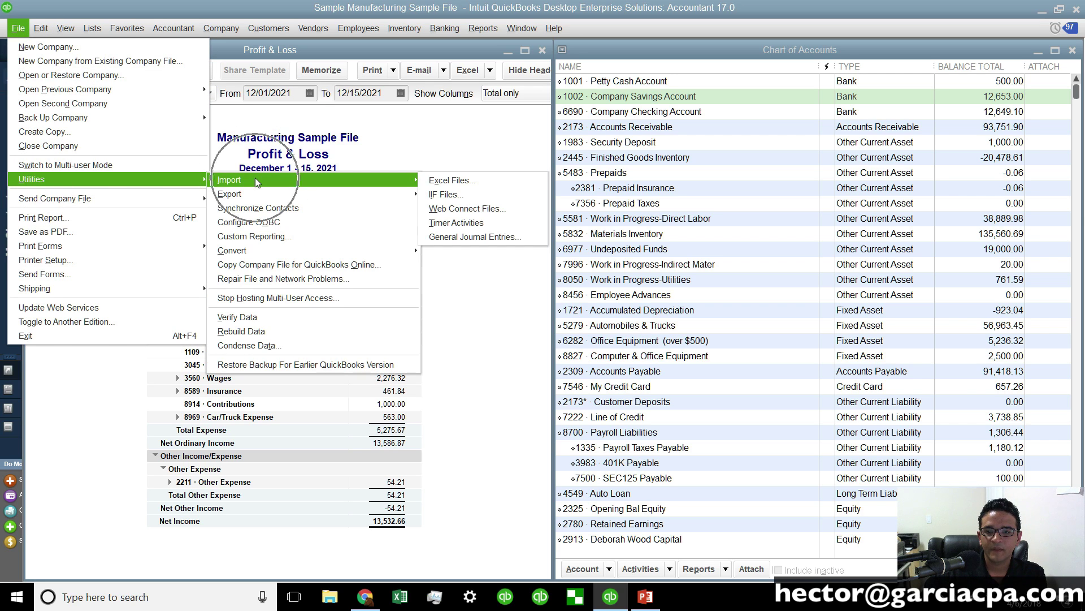
{"action": "left_click", "coordinate": [448, 194]}
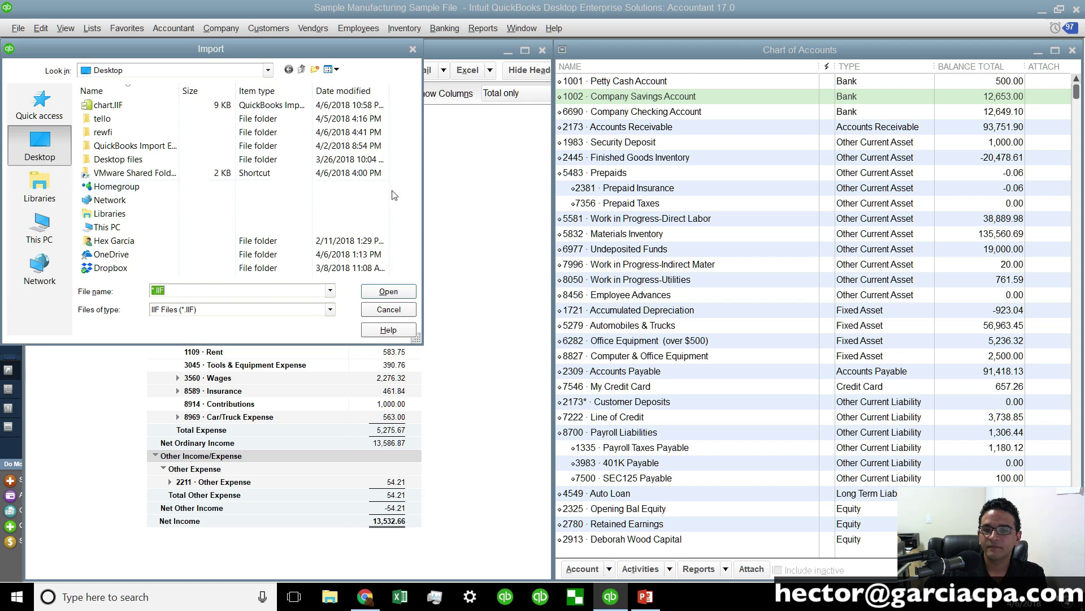
{"action": "left_click", "coordinate": [111, 104]}
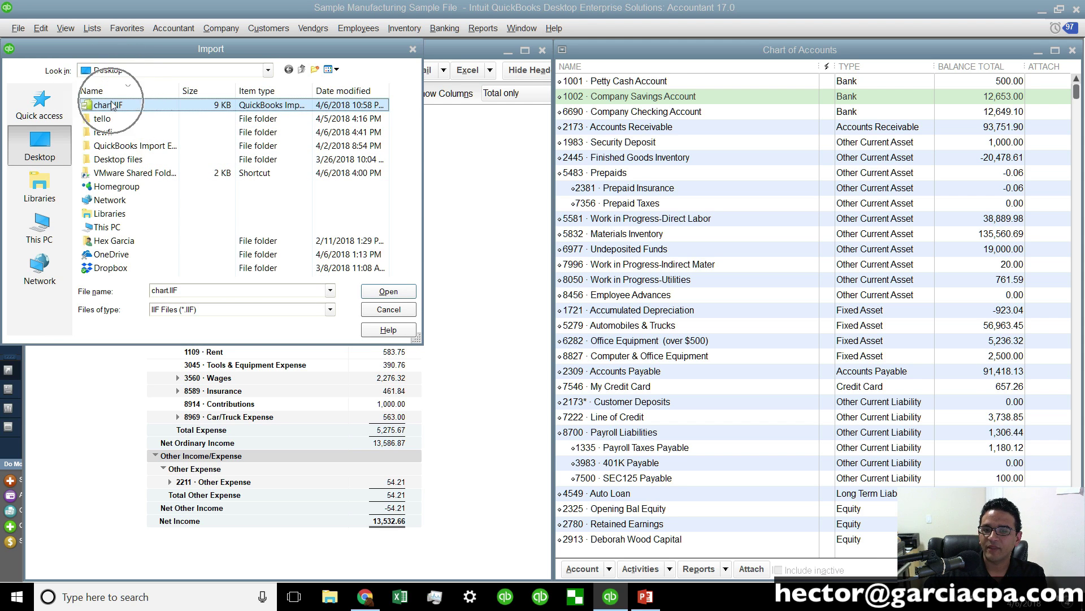
{"action": "left_click", "coordinate": [406, 291]}
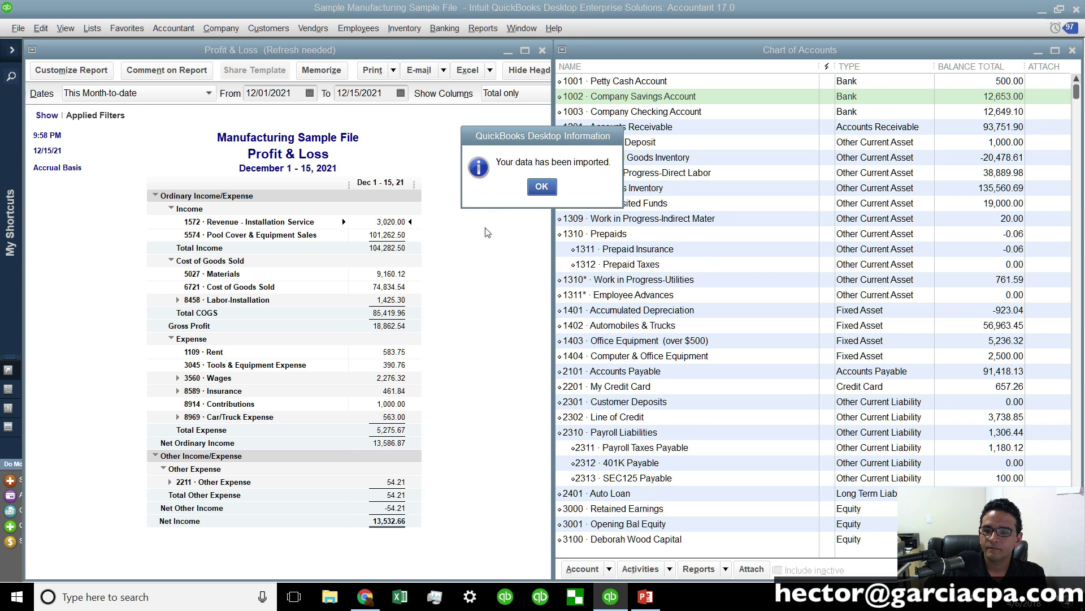
Step: Dismiss the import-complete message and expand 6200 Wages in the Profit & Loss report
{"action": "left_click", "coordinate": [536, 188]}
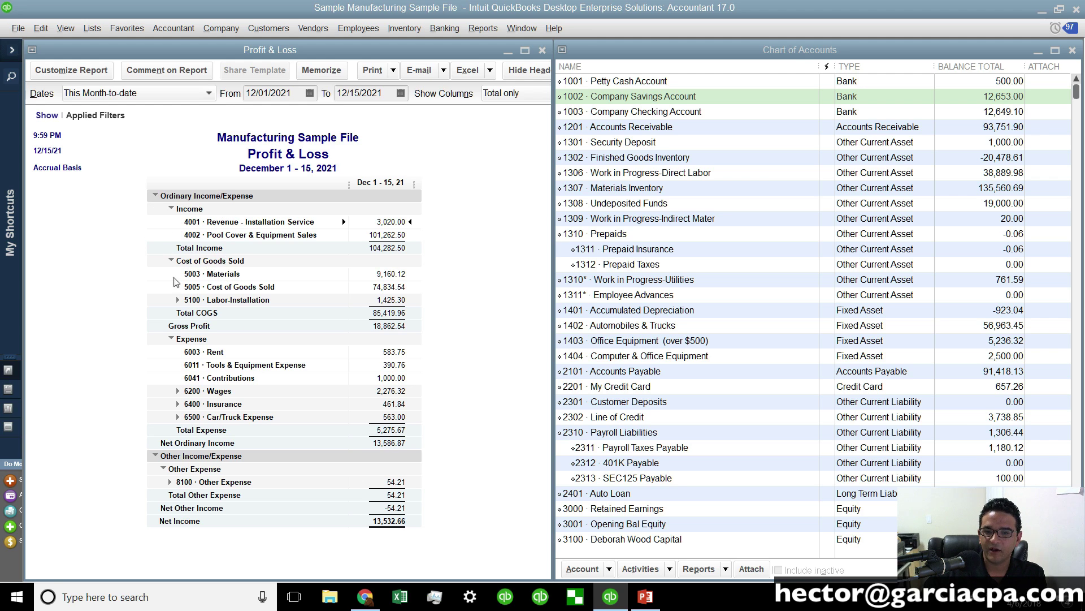
{"action": "left_click", "coordinate": [193, 283]}
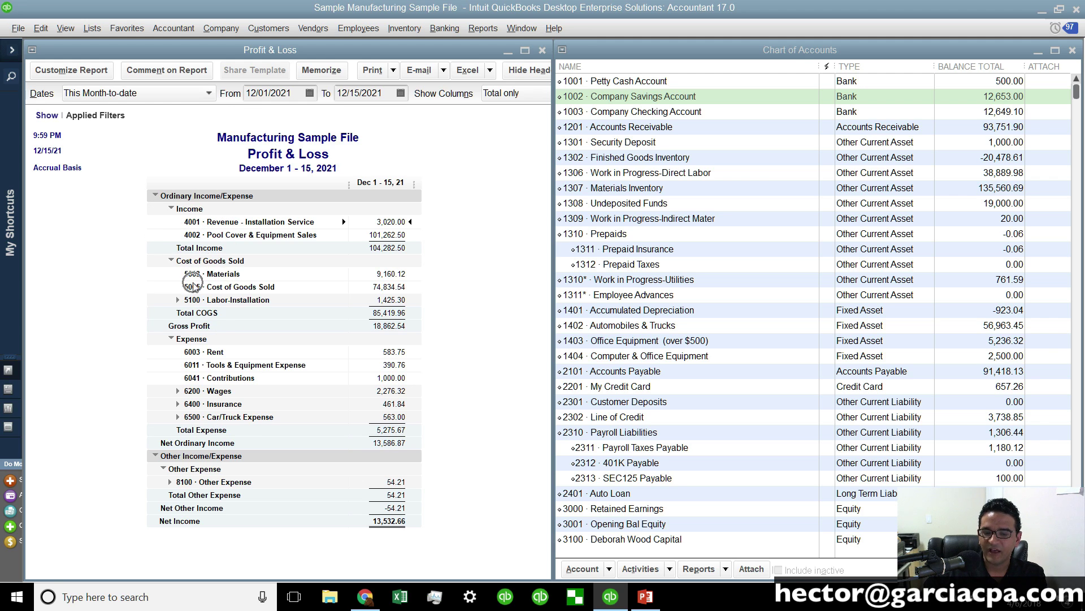
{"action": "left_click", "coordinate": [196, 405]}
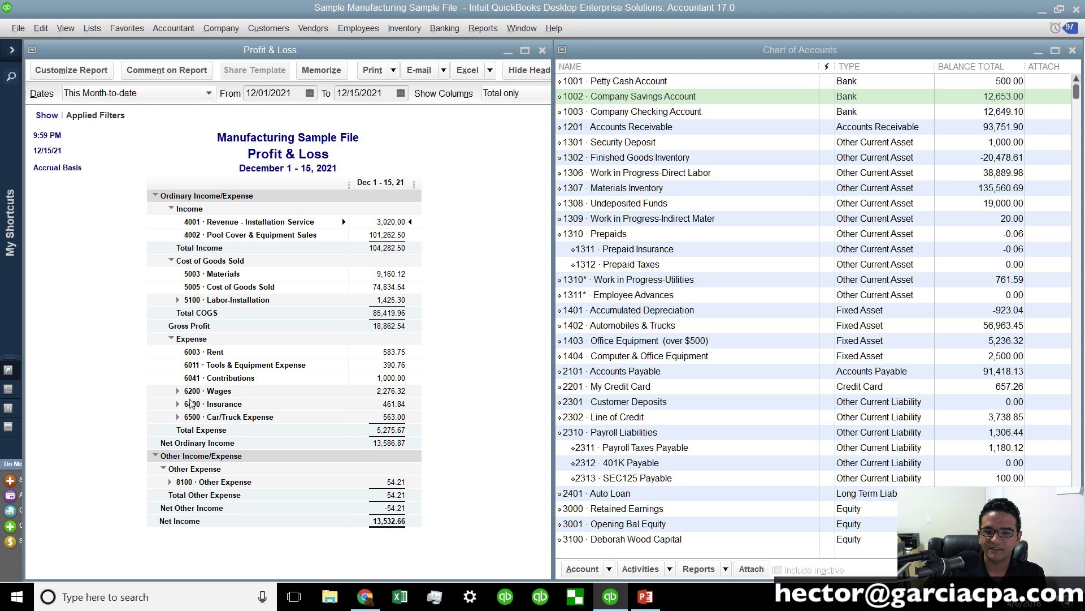
{"action": "left_click", "coordinate": [177, 391]}
{"action": "left_click", "coordinate": [204, 410]}
{"action": "left_click", "coordinate": [203, 432]}
Step: Expand 6400 Insurance to show its subaccounts, then focus the Chart of Accounts
{"action": "left_click", "coordinate": [173, 455]}
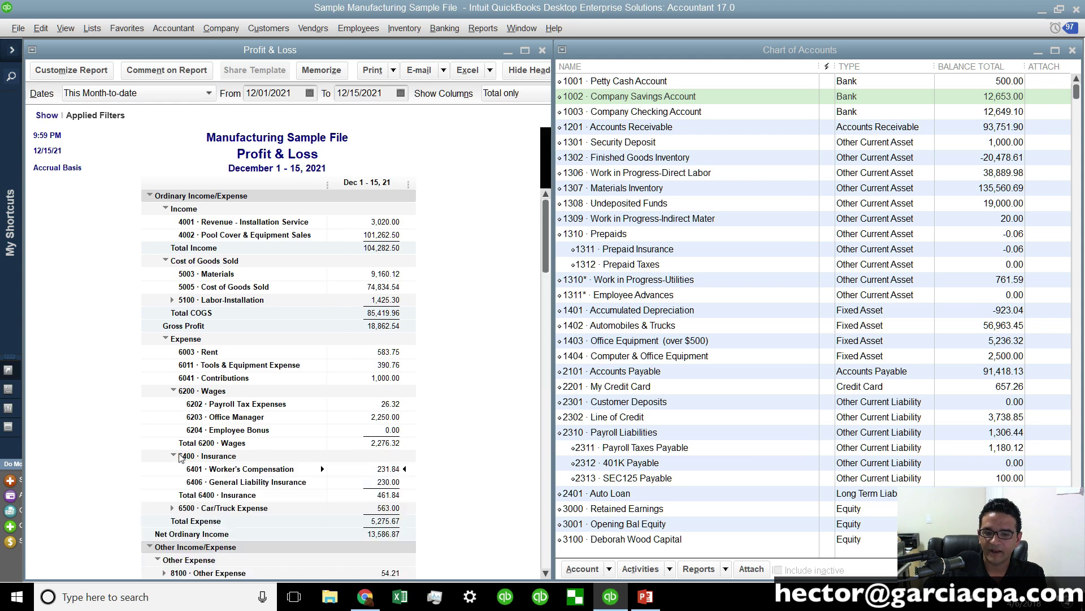
{"action": "left_click", "coordinate": [210, 472]}
{"action": "left_click", "coordinate": [207, 481]}
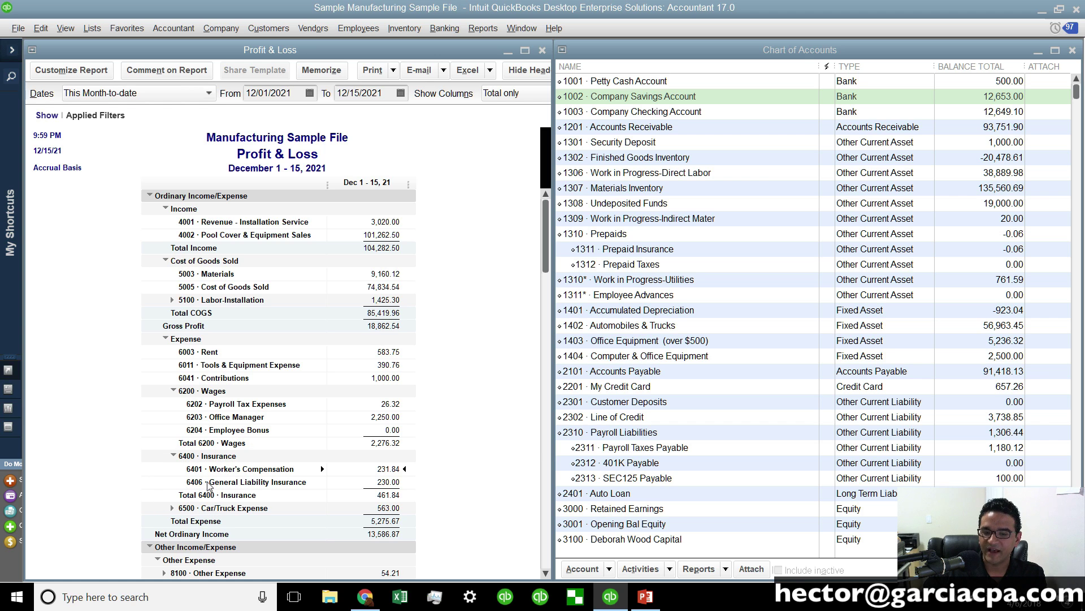
{"action": "left_click", "coordinate": [207, 481]}
{"action": "left_click", "coordinate": [622, 203]}
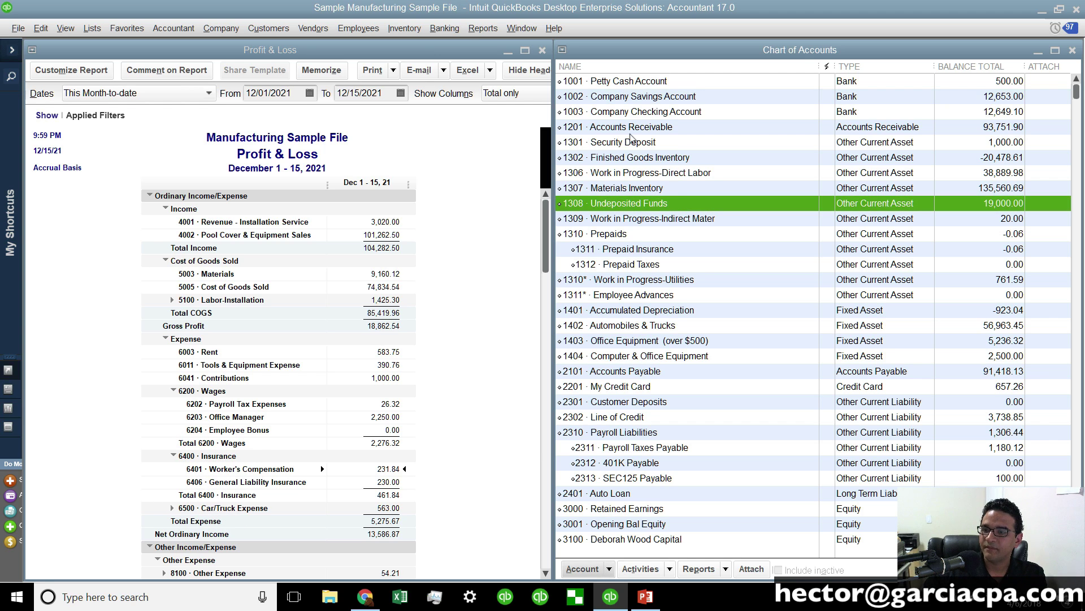
Step: Review the standard Balance Sheet's renumbered accounts, then bring back the Chart of Accounts
{"action": "left_click", "coordinate": [483, 28]}
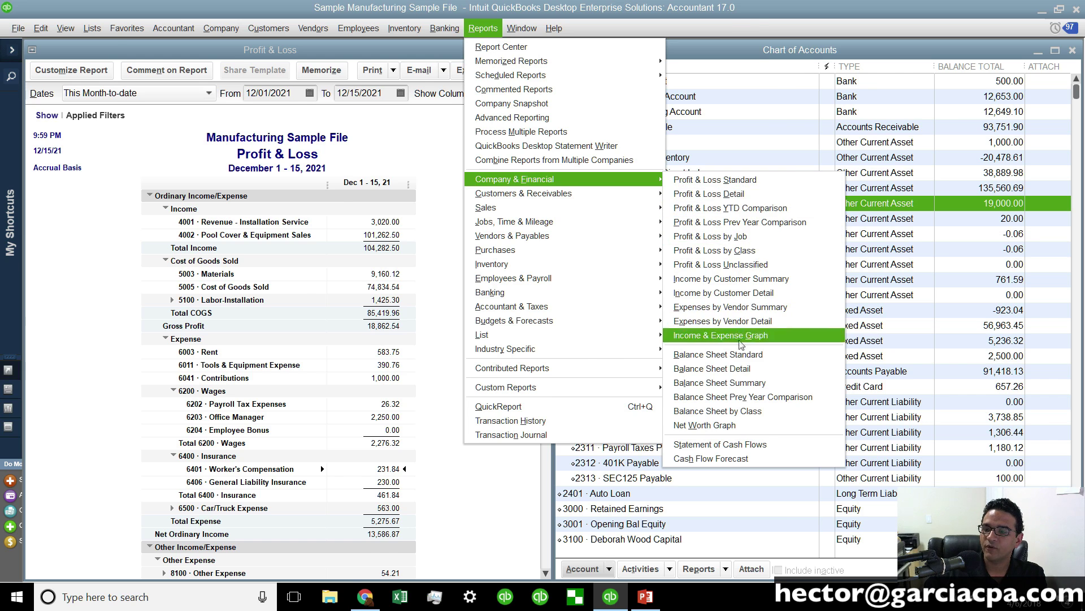
{"action": "left_click", "coordinate": [663, 316]}
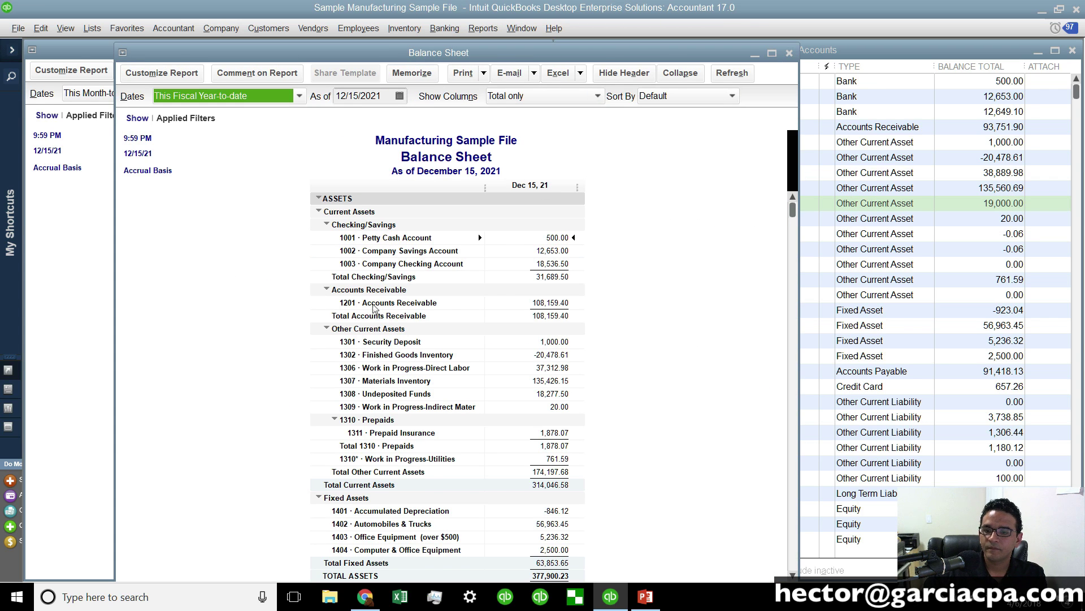
{"action": "scroll", "coordinate": [373, 412], "scroll_direction": "down", "scroll_amount": 5}
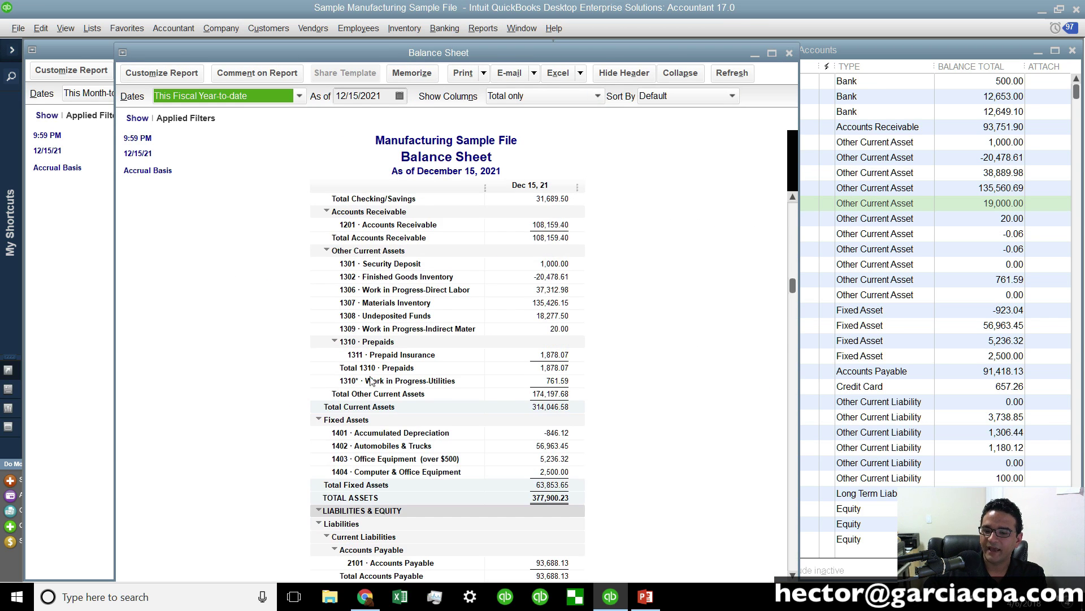
{"action": "scroll", "coordinate": [380, 415], "scroll_direction": "down", "scroll_amount": 3}
{"action": "scroll", "coordinate": [381, 415], "scroll_direction": "up", "scroll_amount": 8}
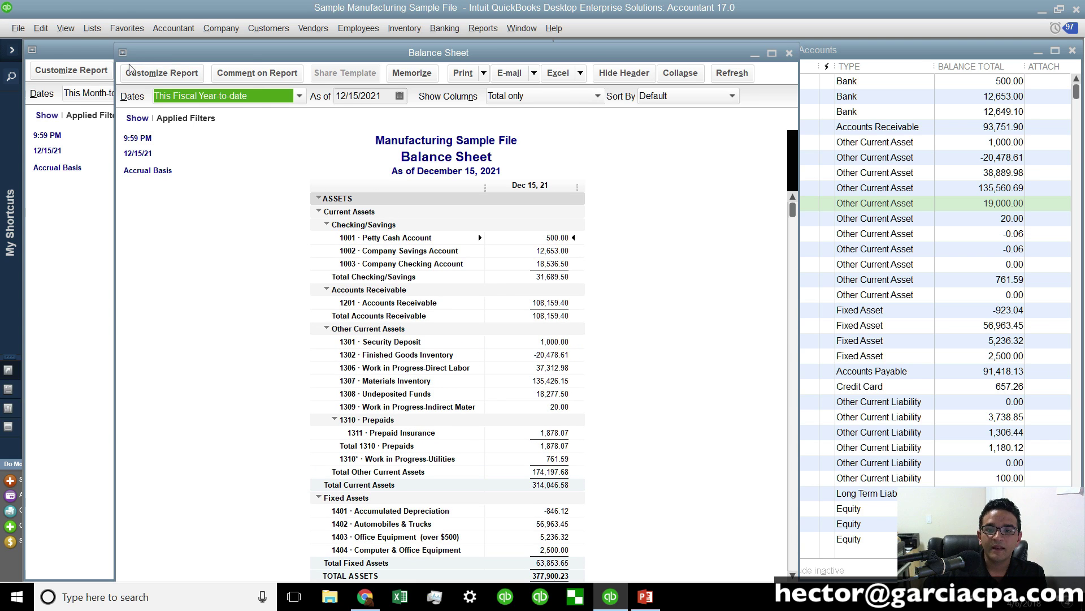
{"action": "left_click", "coordinate": [92, 28]}
{"action": "left_click", "coordinate": [106, 48]}
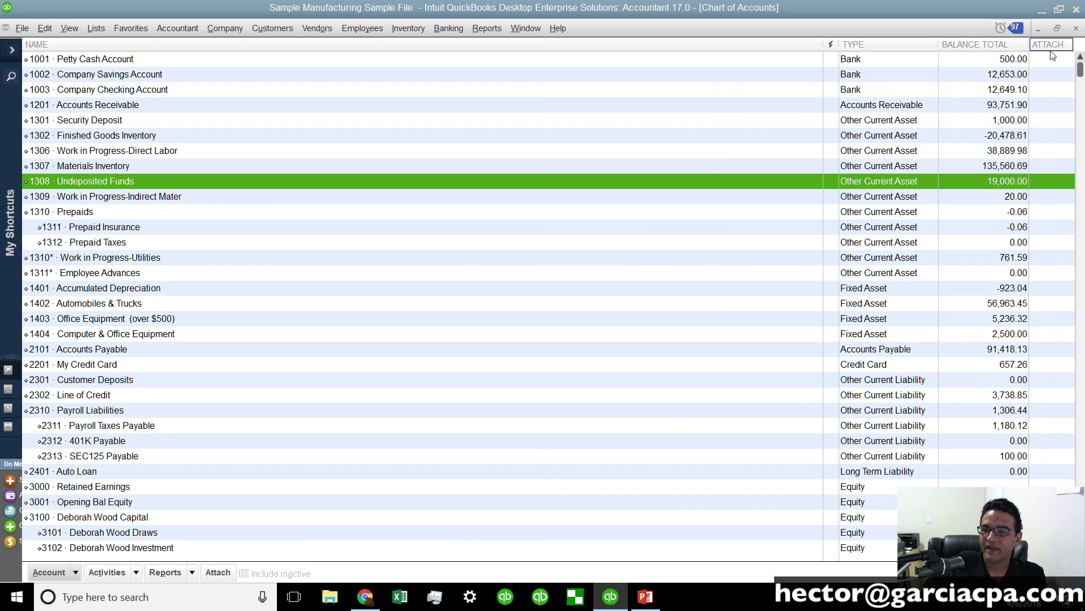
Step: Maximize the Chart of Accounts and re-sort it into account-number order
{"action": "left_click", "coordinate": [1054, 51]}
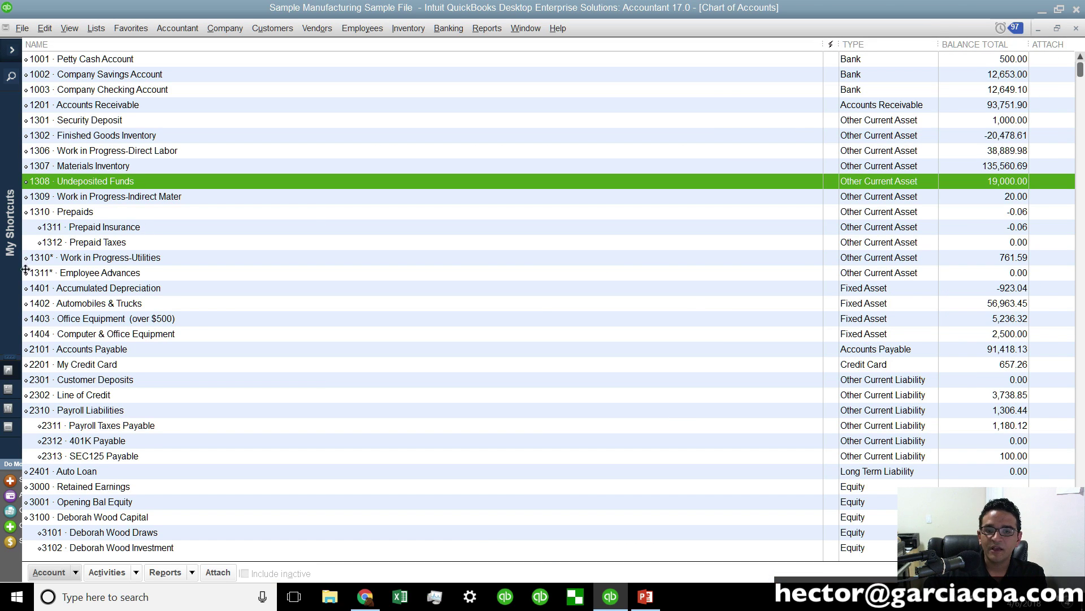
{"action": "left_click", "coordinate": [75, 572]}
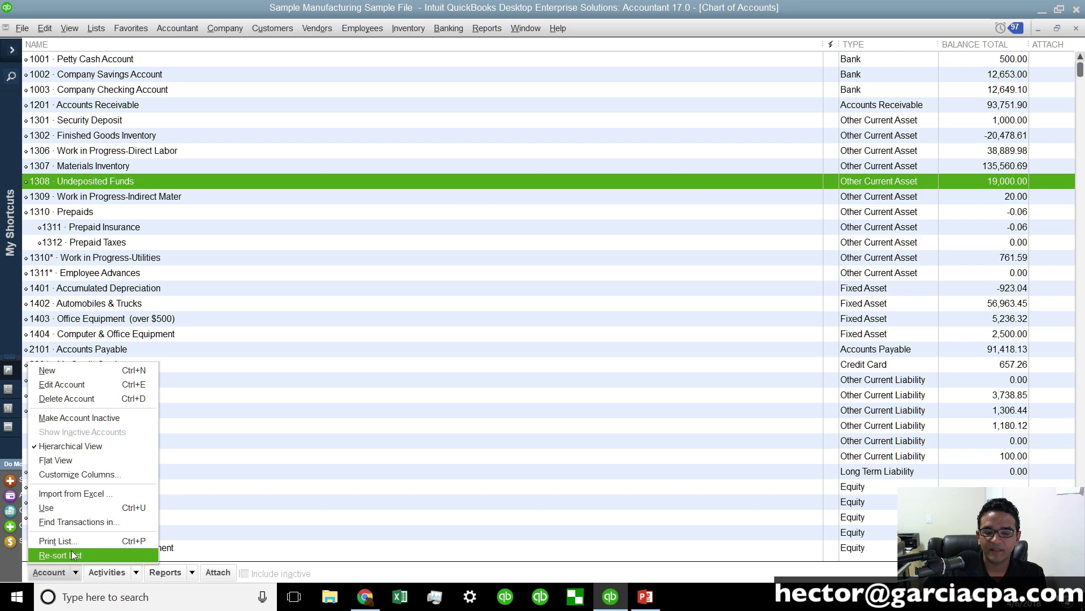
{"action": "left_click", "coordinate": [73, 555]}
{"action": "left_click", "coordinate": [523, 188]}
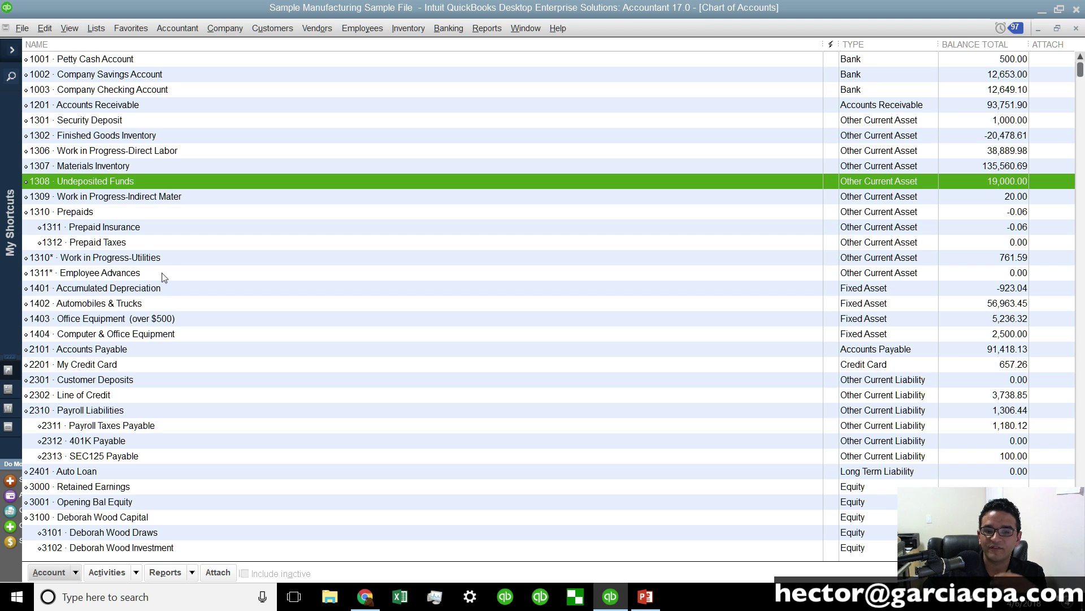
Step: Drag 1310* Work in Progress-Utilities below 1311* Employee Advances
{"action": "left_click", "coordinate": [149, 259]}
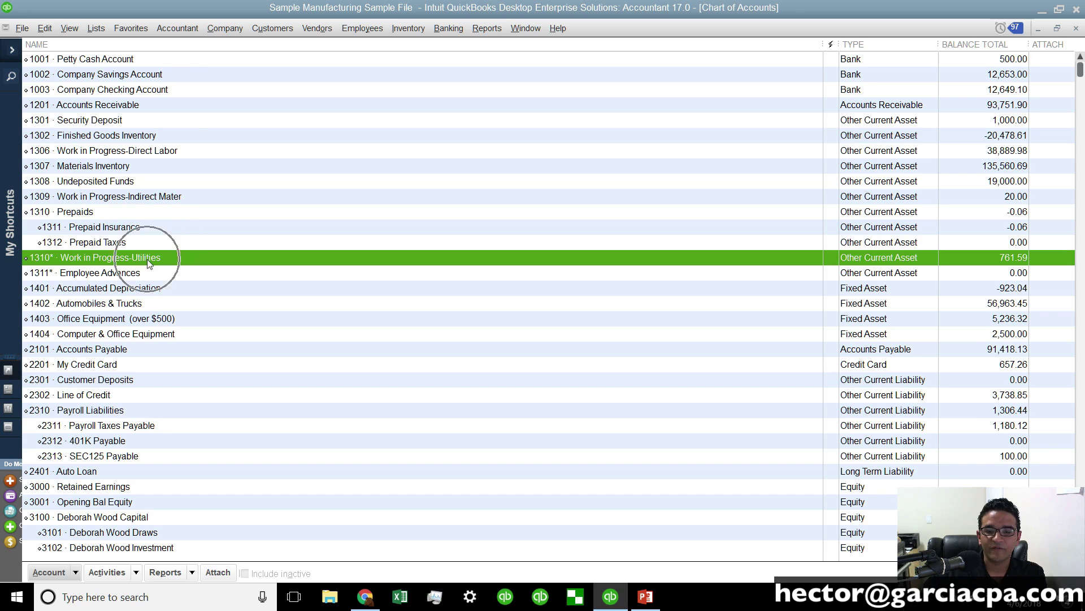
{"action": "left_click", "coordinate": [79, 274]}
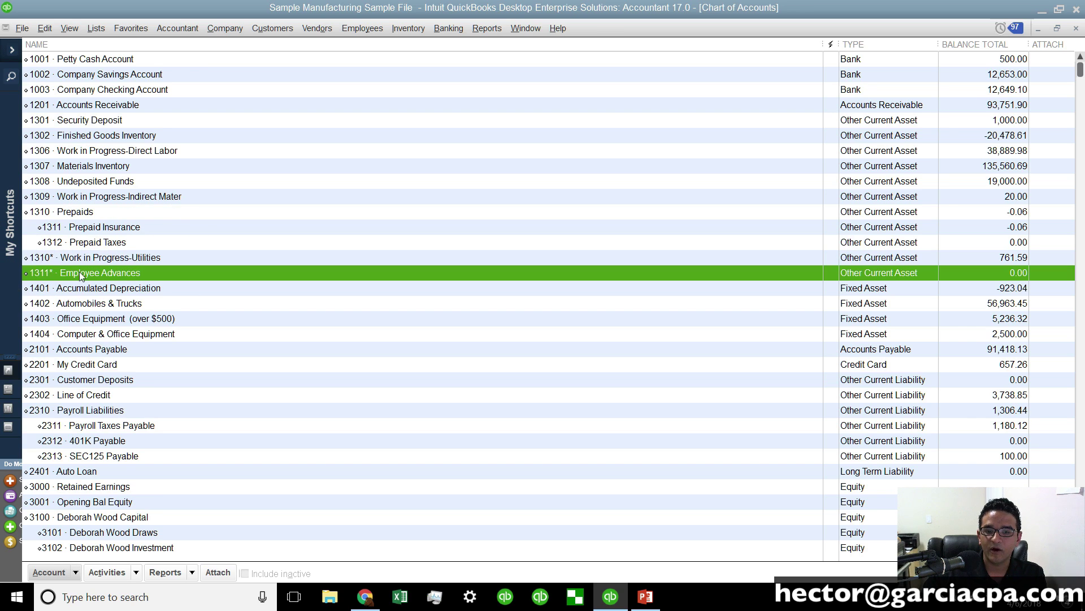
{"action": "left_click", "coordinate": [54, 261]}
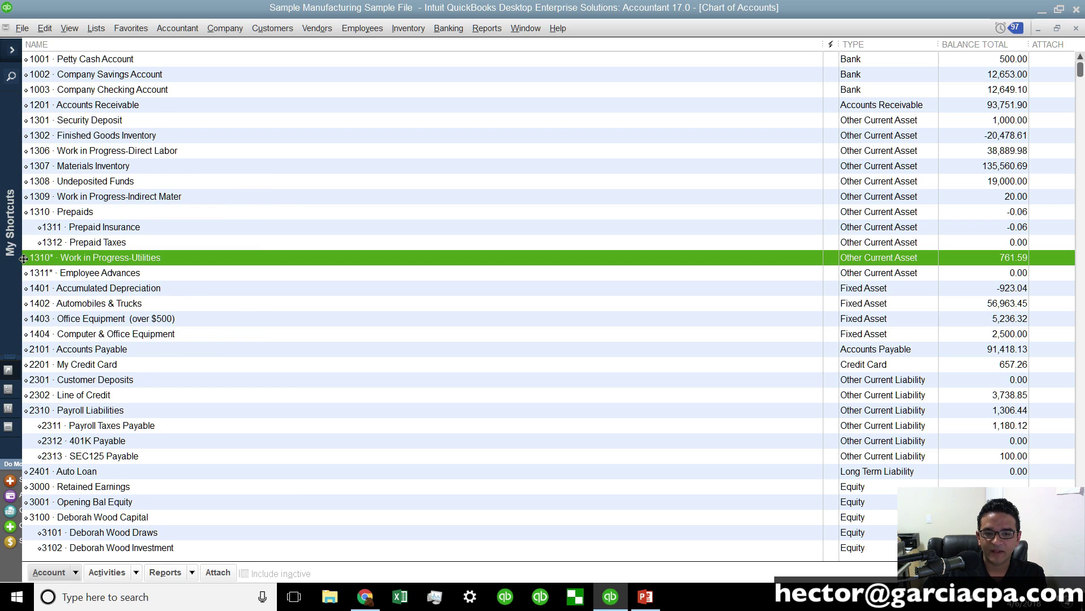
{"action": "left_click_drag", "start_coordinate": [24, 281], "coordinate": [213, 280]}
{"action": "left_click_drag", "start_coordinate": [332, 278], "coordinate": [272, 281]}
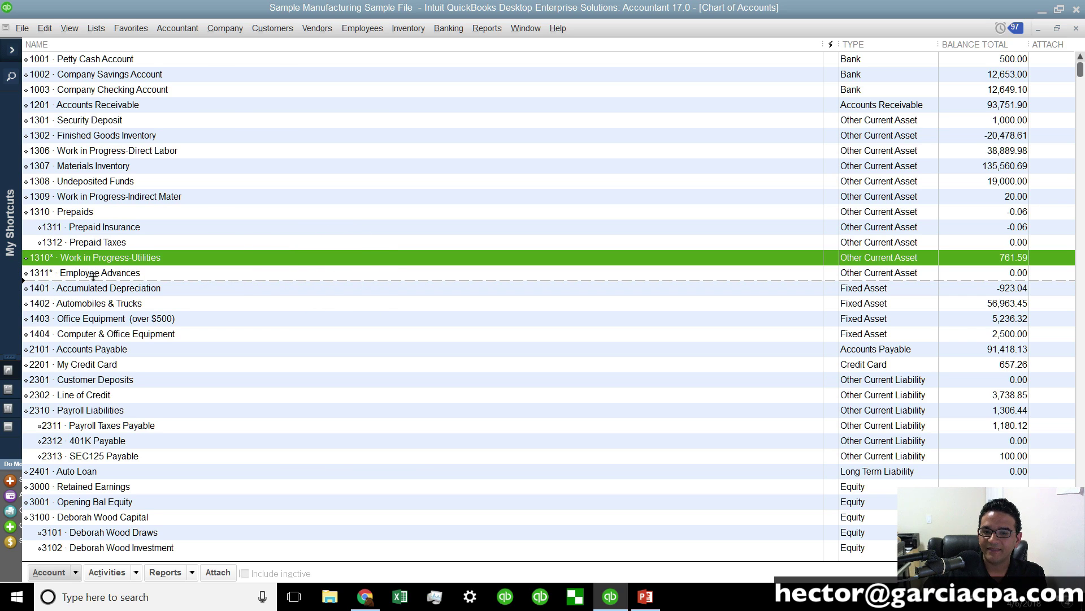
{"action": "left_click_drag", "start_coordinate": [64, 278], "coordinate": [66, 283]}
Step: Open Balance Sheet Standard to check 1310* Work in Progress-Utilities under Other Current Assets
{"action": "left_click", "coordinate": [487, 28]}
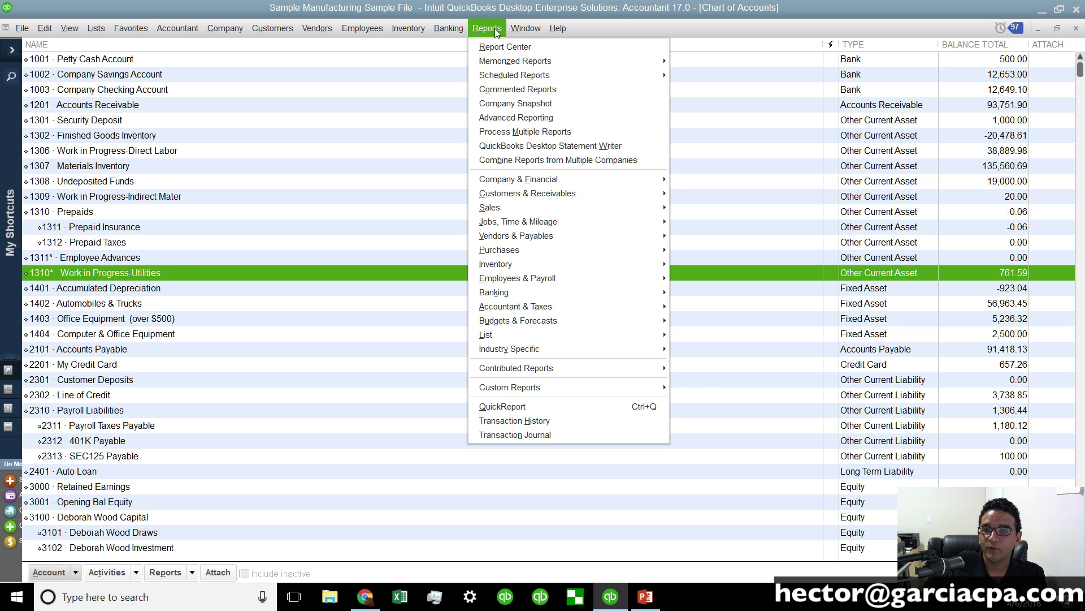
{"action": "mouse_move", "coordinate": [541, 185]}
{"action": "left_click", "coordinate": [735, 356]}
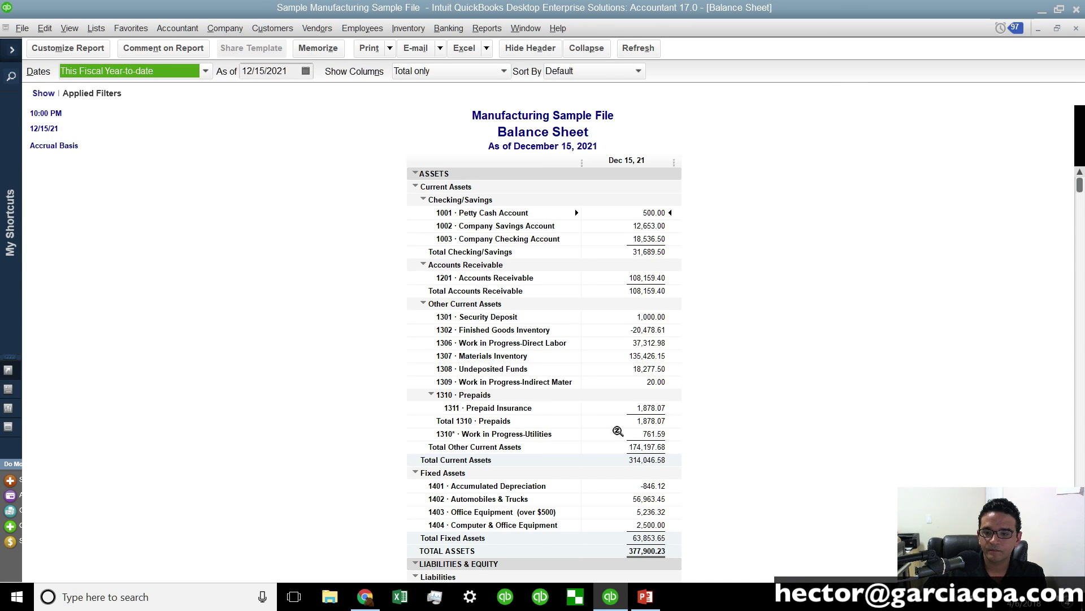
{"action": "key", "text": "super+plus"}
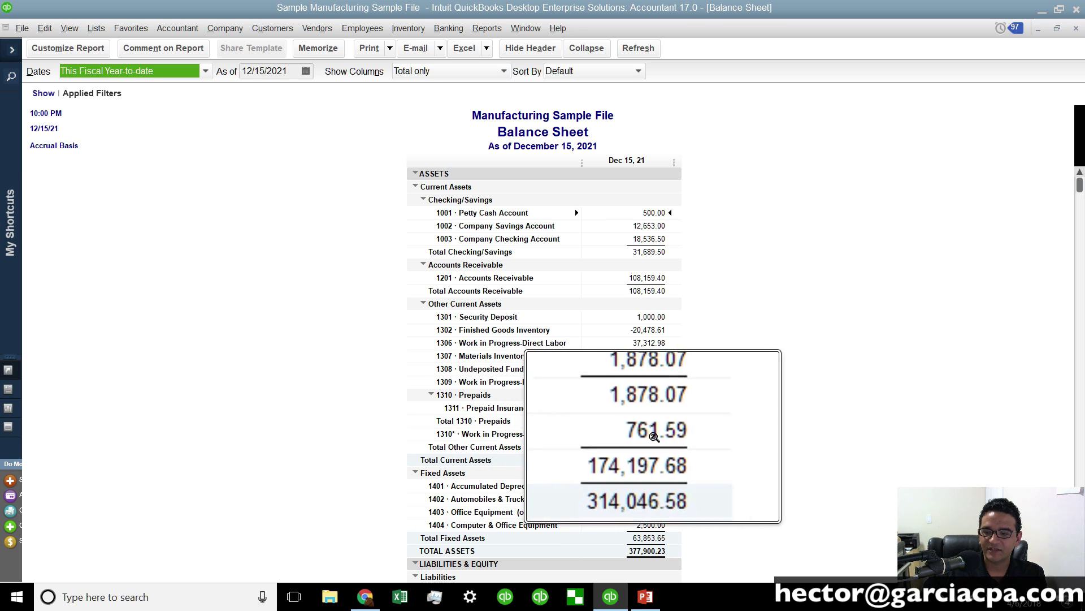
{"action": "key", "text": "super+Escape"}
{"action": "key", "text": "ctrl"}
{"action": "key", "text": "ctrl"}
{"action": "key", "text": "ctrl"}
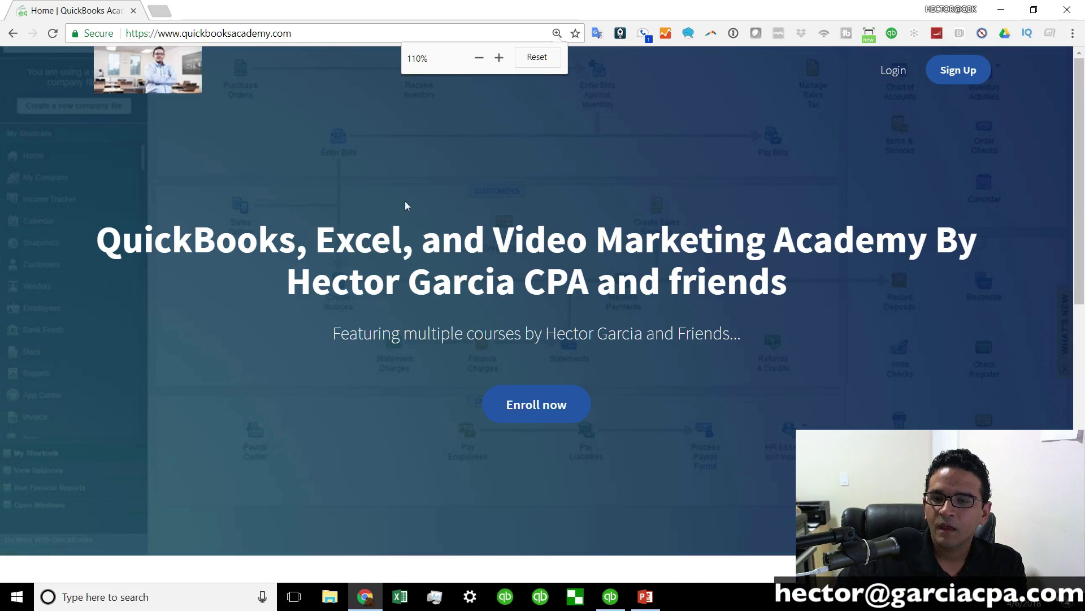
Step: Open the Learn QuickBooks Desktop in 3 days course page and sign up for the virtual course
{"action": "scroll", "coordinate": [406, 205], "scroll_direction": "down", "scroll_amount": 7}
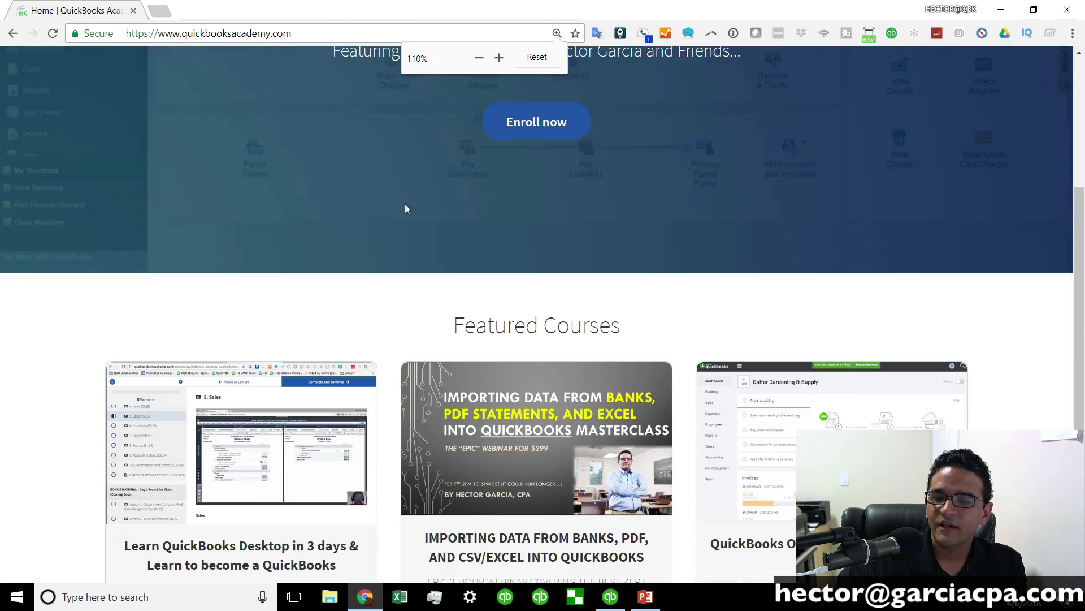
{"action": "key", "text": "super+Escape"}
{"action": "left_click", "coordinate": [245, 424]}
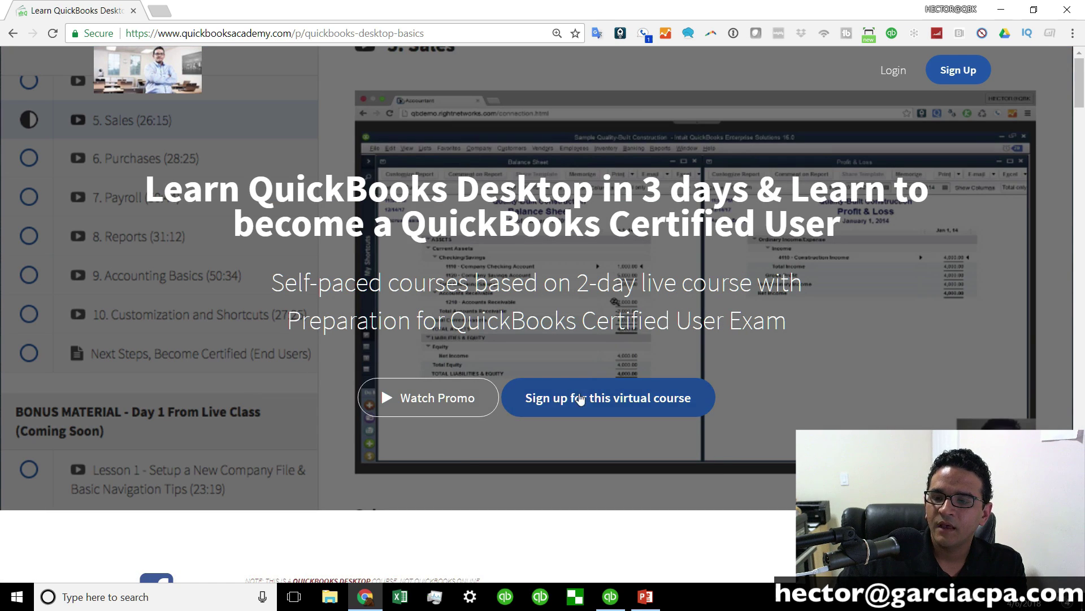
{"action": "key", "text": "super+plus"}
{"action": "key", "text": "super+Escape"}
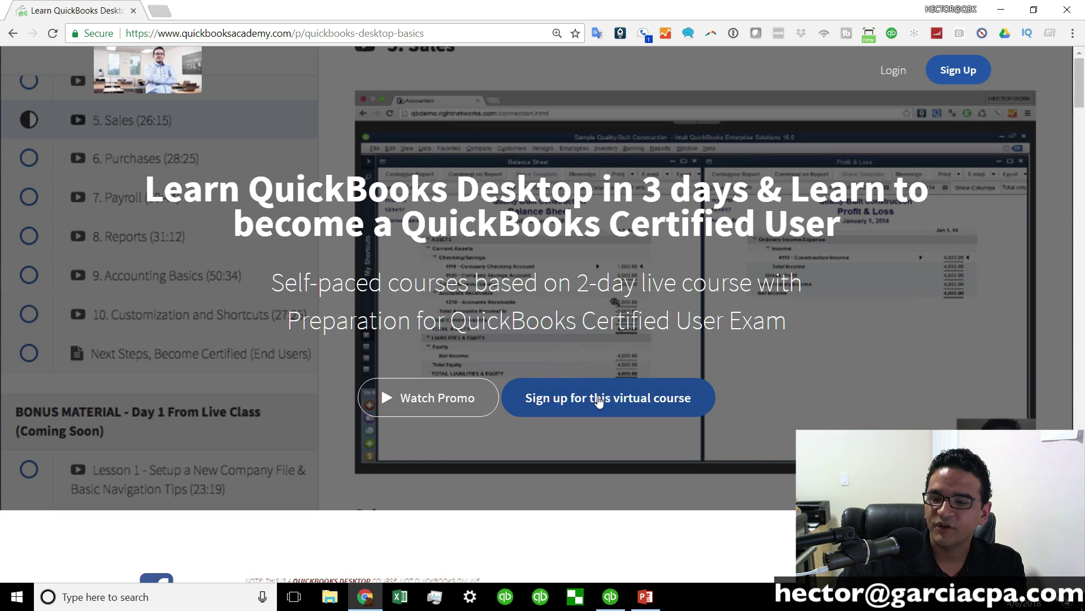
{"action": "left_click", "coordinate": [599, 402]}
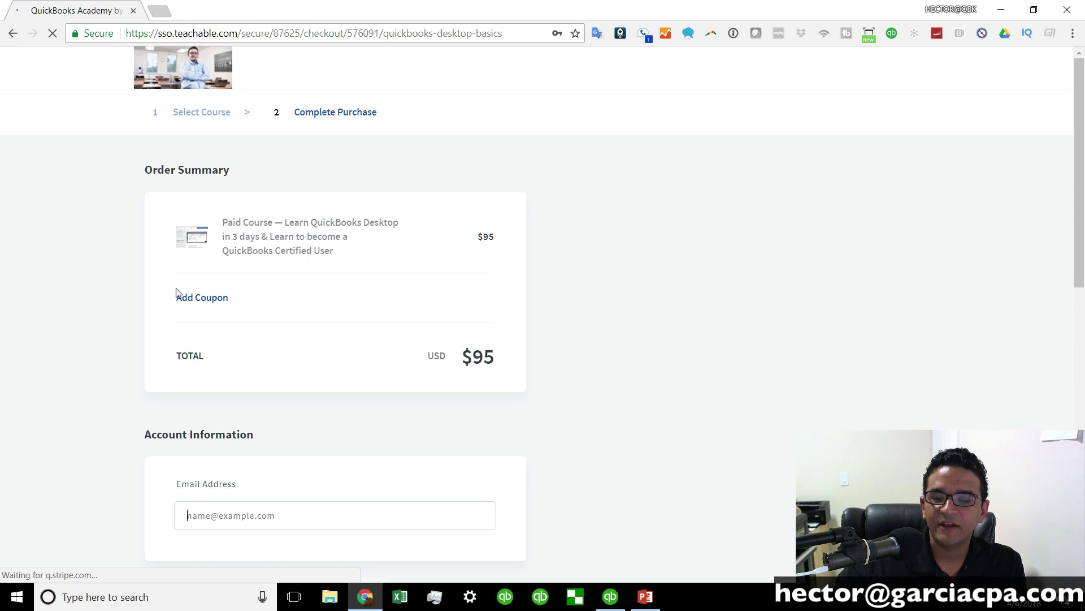
Step: Enter and apply the $9.50 coupon code to the course order
{"action": "left_click", "coordinate": [203, 306]}
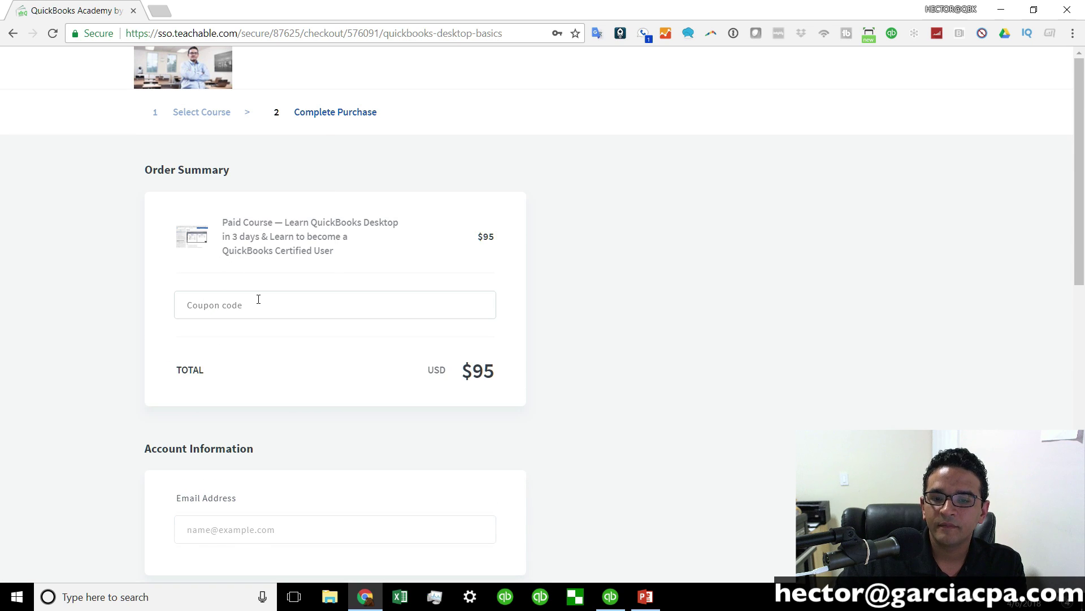
{"action": "type", "text": "YOUTUBE"}
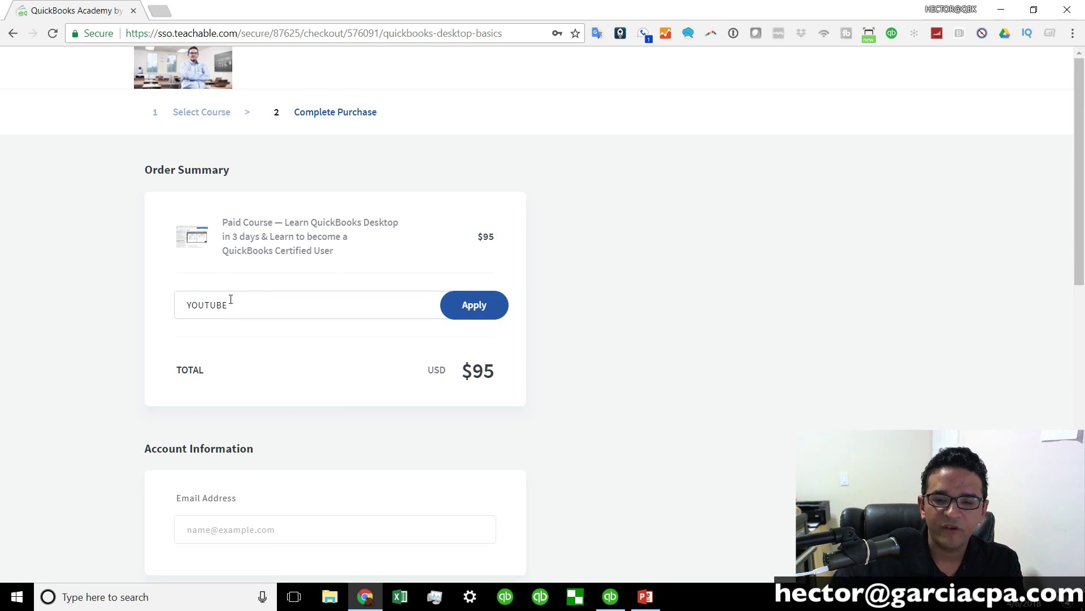
{"action": "left_click", "coordinate": [464, 307]}
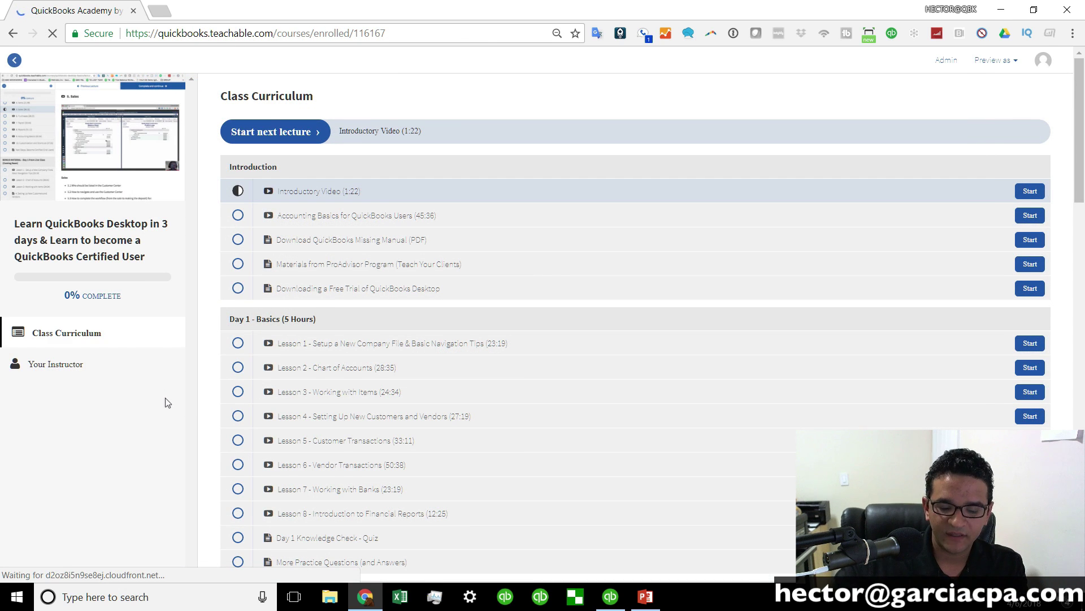
Step: Reset page zoom to 100%, browse the curriculum, and open Lesson 4 - Setting Up New Customers and Vendors
{"action": "key", "text": "ctrl+plus"}
{"action": "key", "text": "ctrl+plus"}
{"action": "key", "text": "ctrl+plus"}
{"action": "scroll", "coordinate": [382, 247], "scroll_direction": "down", "scroll_amount": 4}
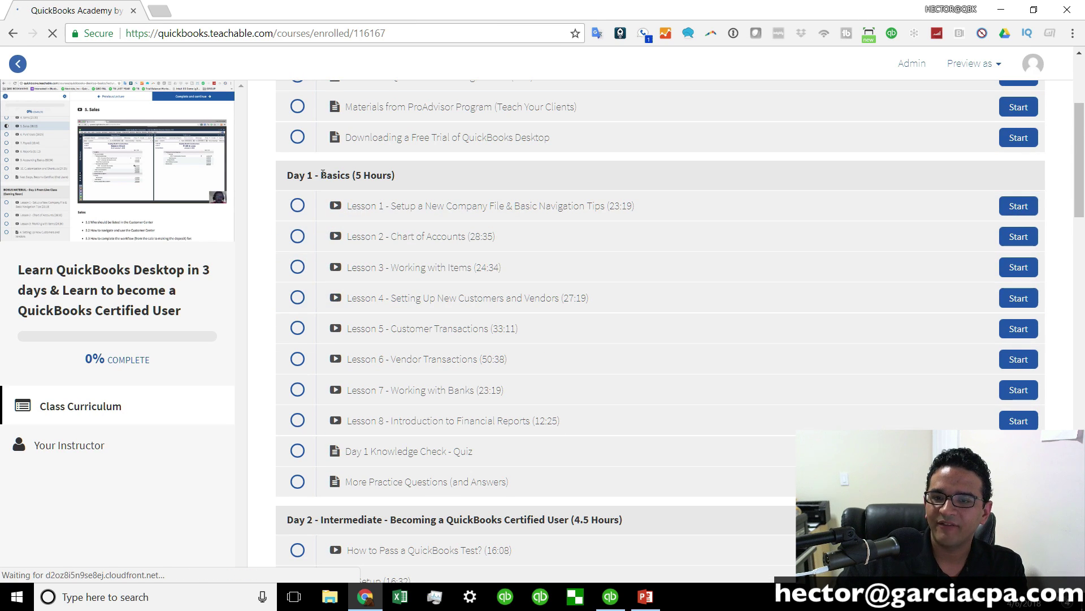
{"action": "scroll", "coordinate": [418, 396], "scroll_direction": "down", "scroll_amount": 10}
{"action": "scroll", "coordinate": [417, 393], "scroll_direction": "down", "scroll_amount": 9}
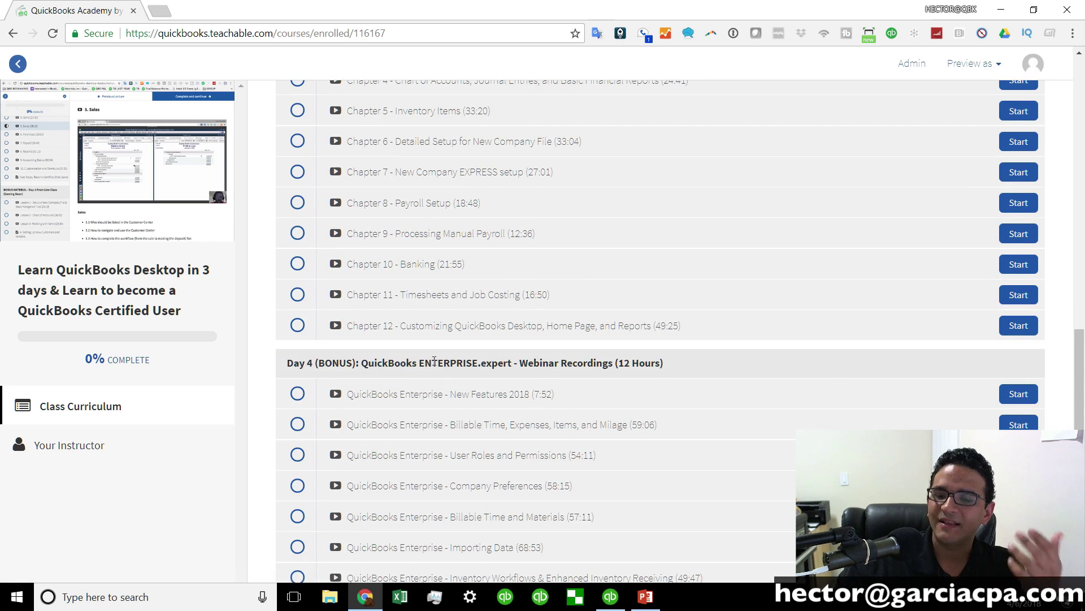
{"action": "scroll", "coordinate": [434, 361], "scroll_direction": "down", "scroll_amount": 10}
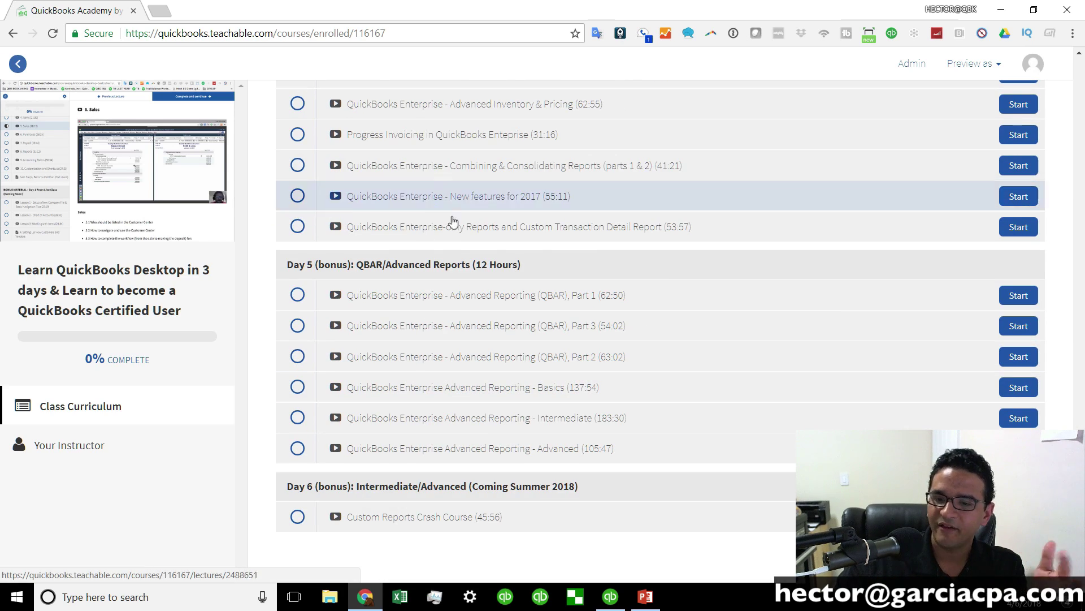
{"action": "scroll", "coordinate": [453, 247], "scroll_direction": "up", "scroll_amount": 7}
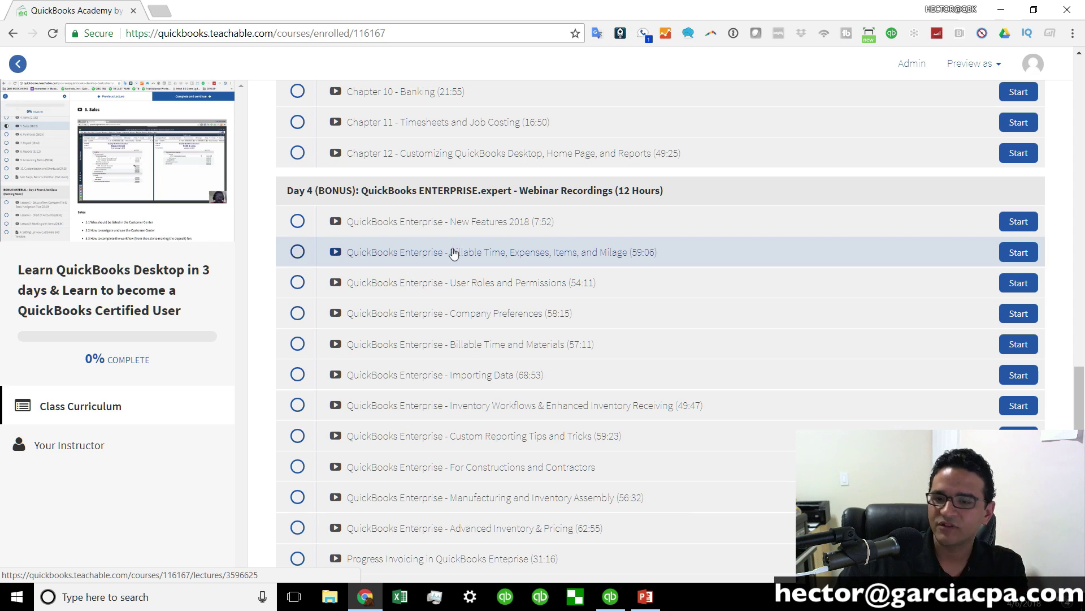
{"action": "scroll", "coordinate": [454, 252], "scroll_direction": "up", "scroll_amount": 16}
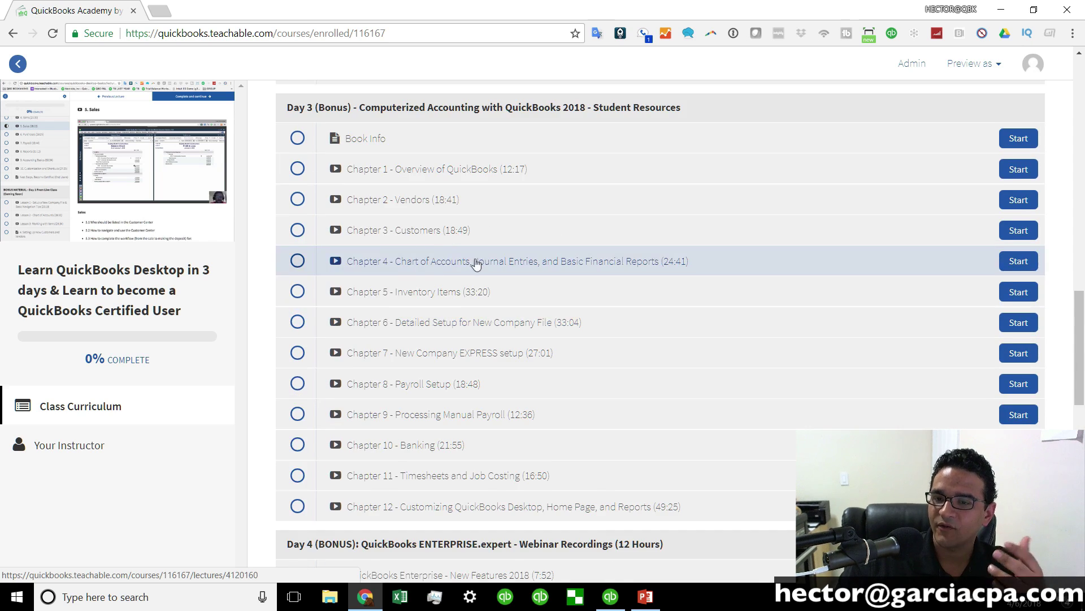
{"action": "scroll", "coordinate": [479, 264], "scroll_direction": "up", "scroll_amount": 9}
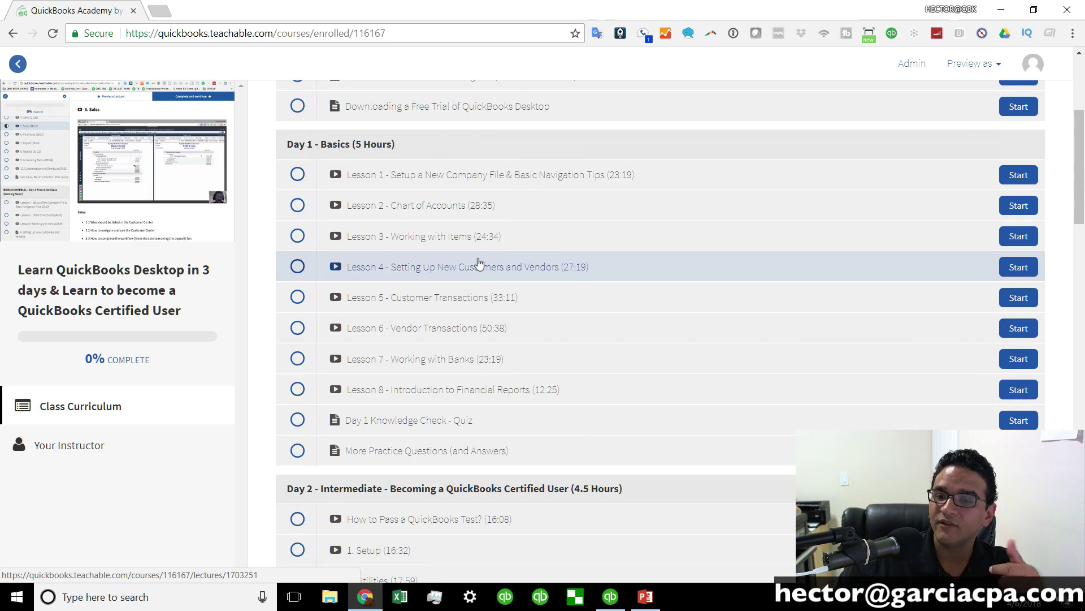
{"action": "scroll", "coordinate": [482, 301], "scroll_direction": "down", "scroll_amount": 3}
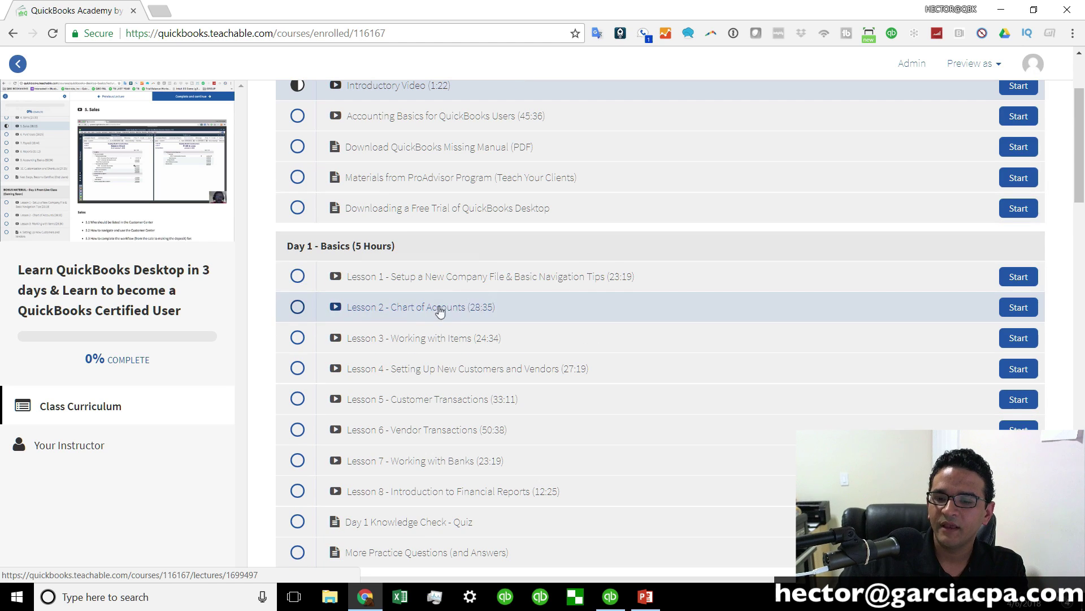
{"action": "scroll", "coordinate": [482, 419], "scroll_direction": "down", "scroll_amount": 1}
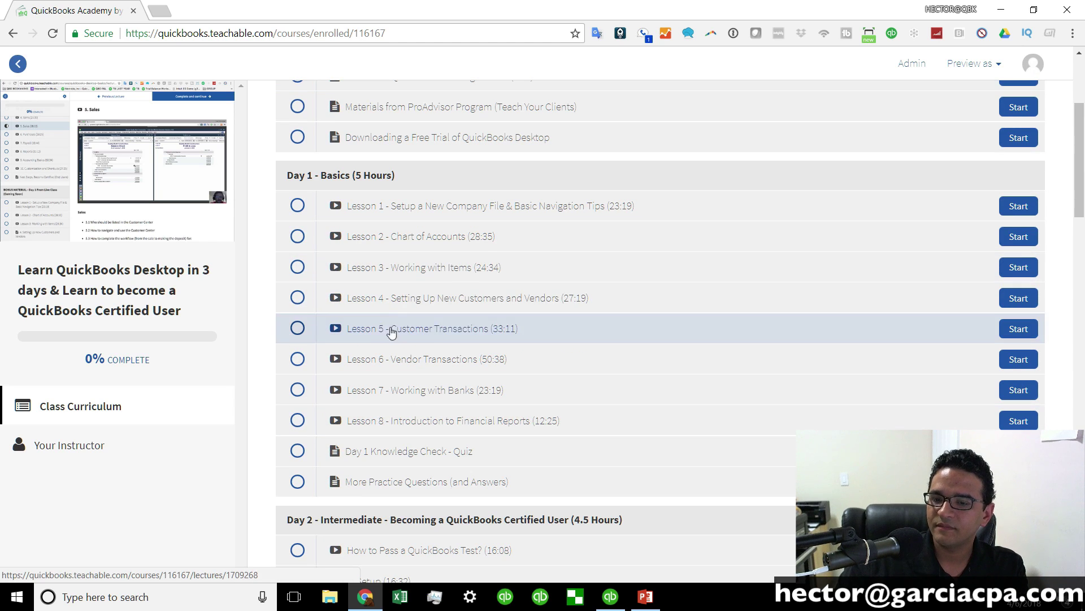
{"action": "left_click", "coordinate": [422, 299]}
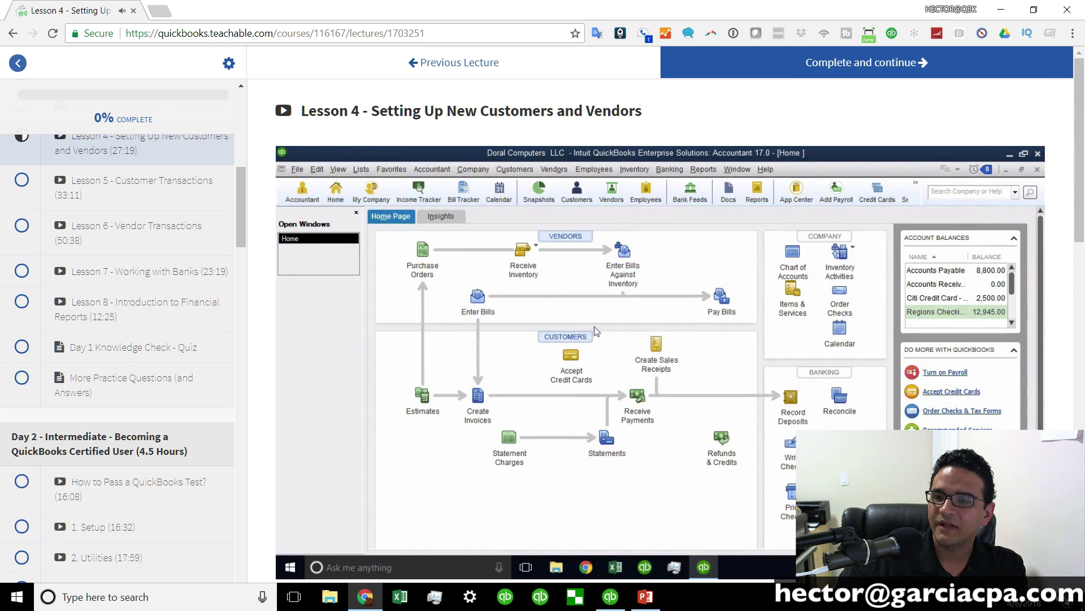
{"action": "scroll", "coordinate": [574, 274], "scroll_direction": "down", "scroll_amount": 6}
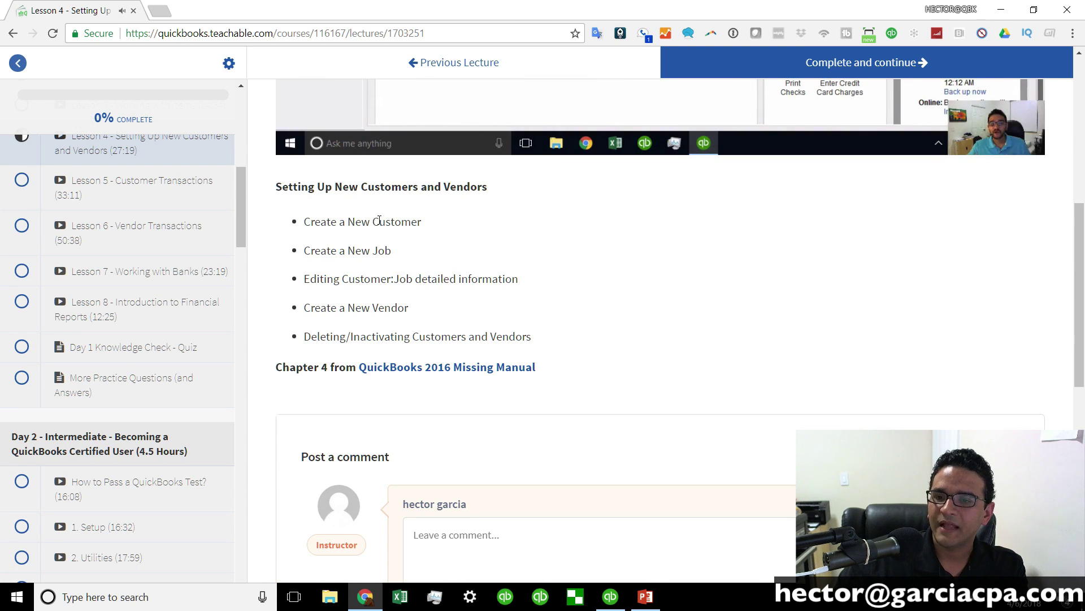
{"action": "left_click_drag", "start_coordinate": [356, 221], "coordinate": [492, 337]}
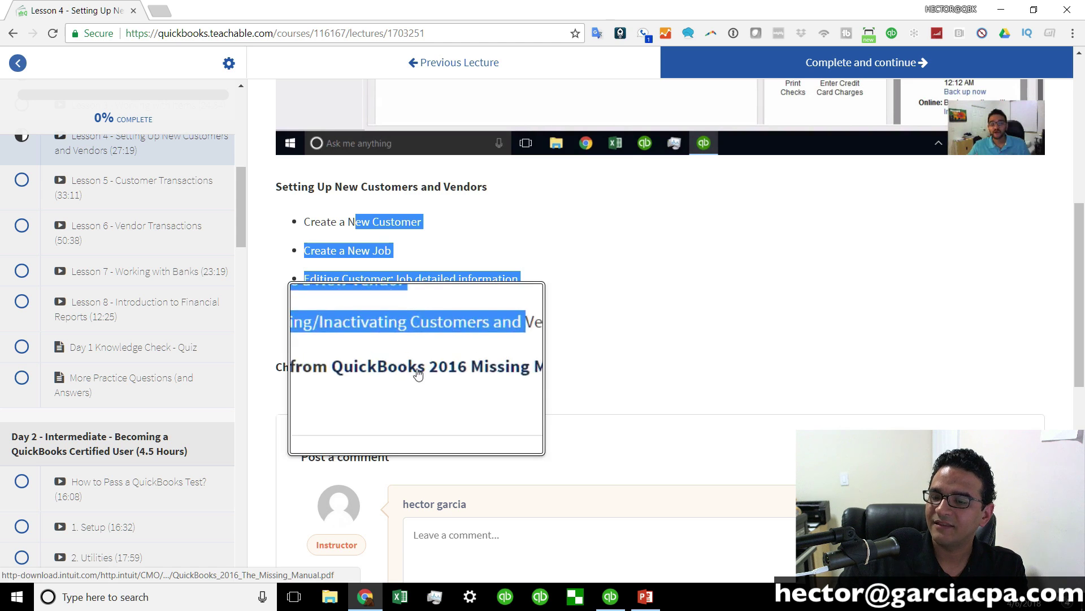
{"action": "scroll", "coordinate": [487, 356], "scroll_direction": "up", "scroll_amount": 6}
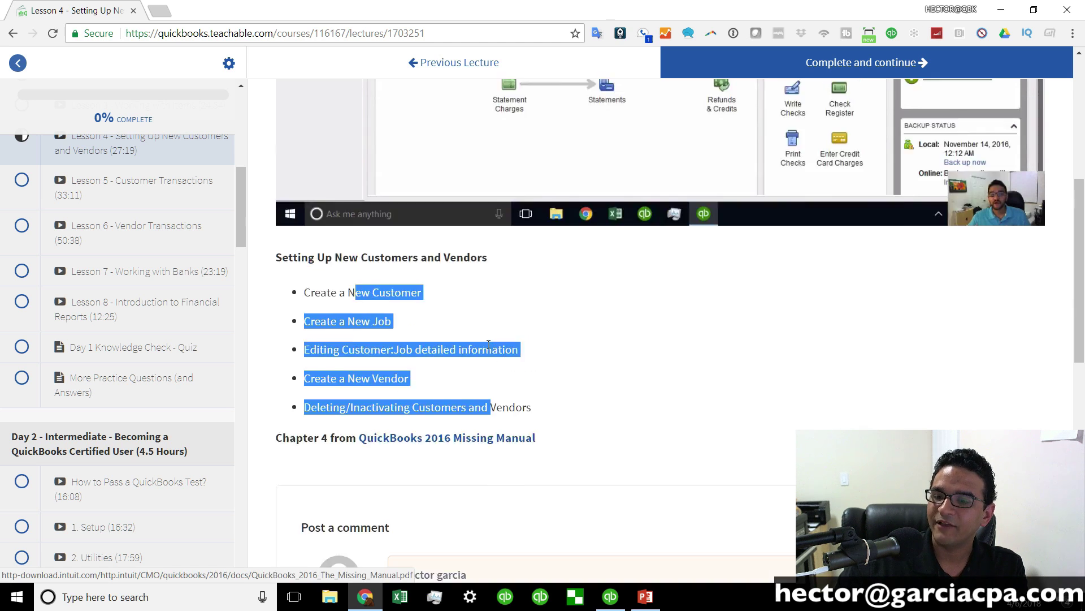